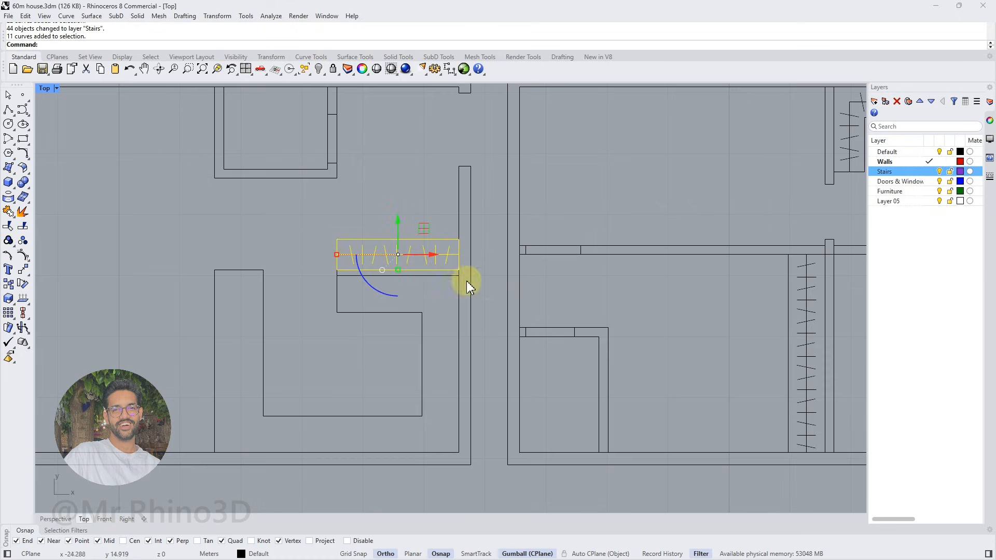
Assign the wardrobe curves on the ground-floor and upper-floor plans to the Furniture layer
click(22, 211)
key(Delete)
drag(499, 275, 327, 233)
scroll(363, 260, down, 6)
shift+drag(429, 249, 397, 384)
shift+drag(535, 199, 383, 327)
scroll(573, 354, down, 12)
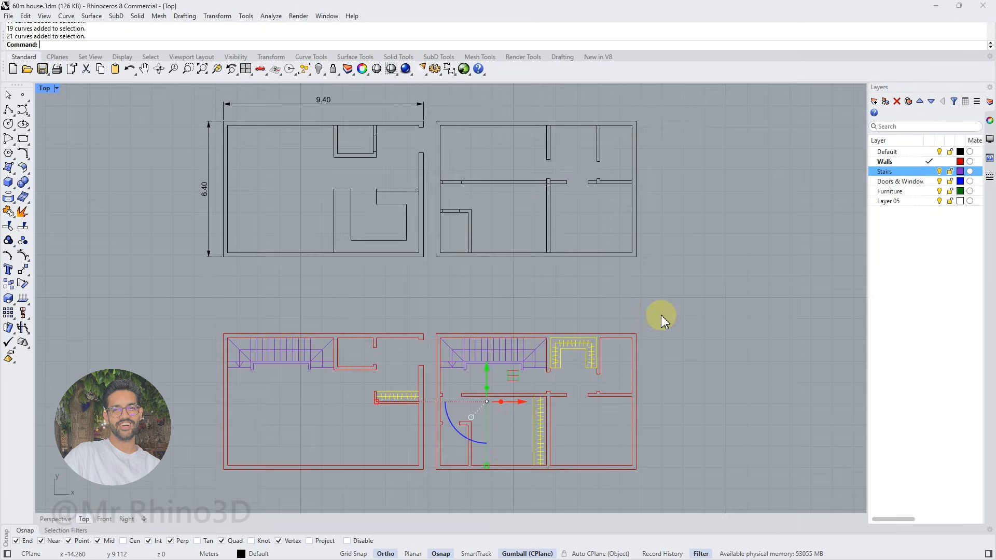
right_click(897, 191)
click(919, 236)
scroll(534, 467, up, 4)
click(589, 308)
key(Escape)
scroll(589, 304, up, 4)
scroll(456, 280, down, 6)
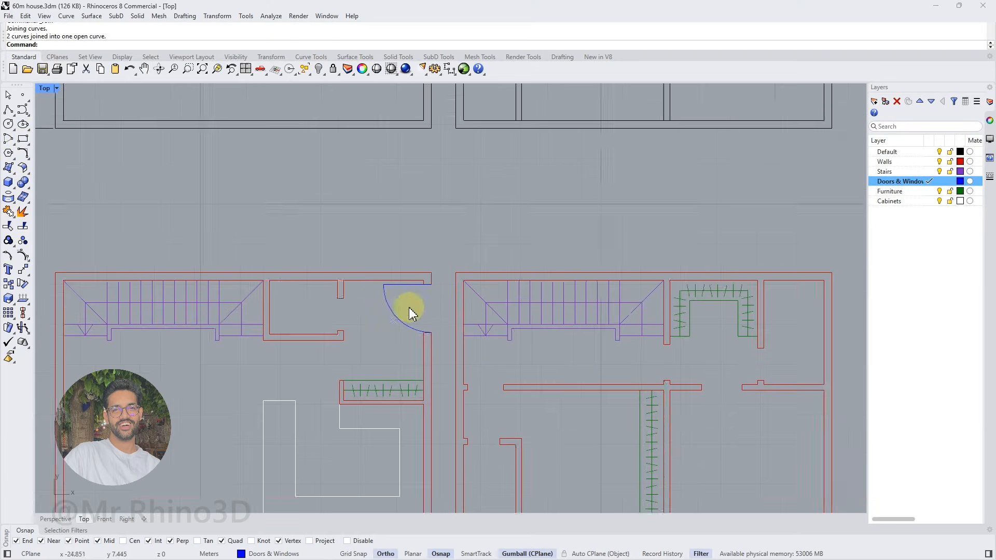
Orient scaled copies of the entrance door symbol into the remaining door openings of both floor plans, using Copy=Yes and Scale=3D
right_drag(410, 311, 469, 281)
click(9, 285)
click(55, 289)
click(464, 299)
click(78, 46)
click(108, 45)
click(74, 45)
scroll(467, 260, up, 6)
click(514, 249)
click(513, 338)
scroll(498, 360, down, 4)
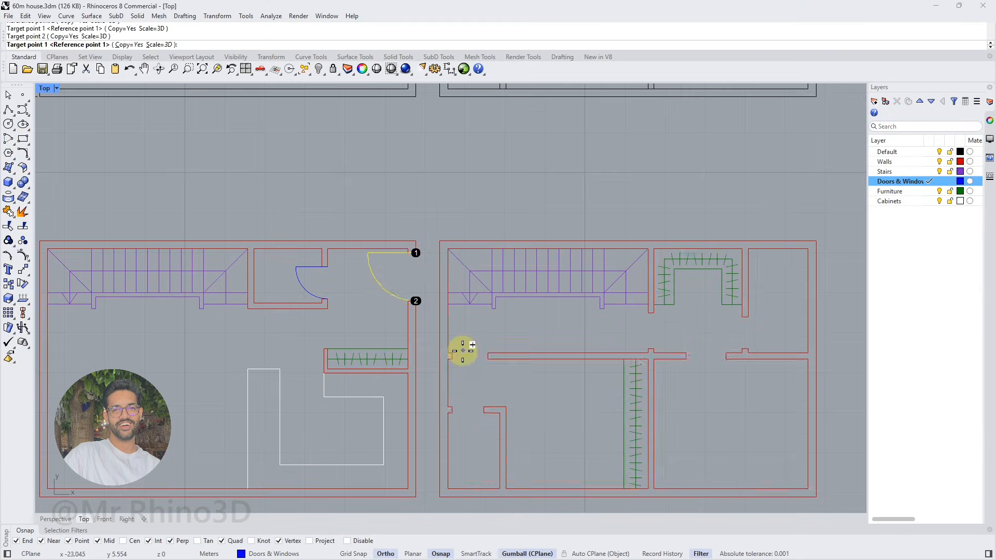
scroll(410, 246, down, 4)
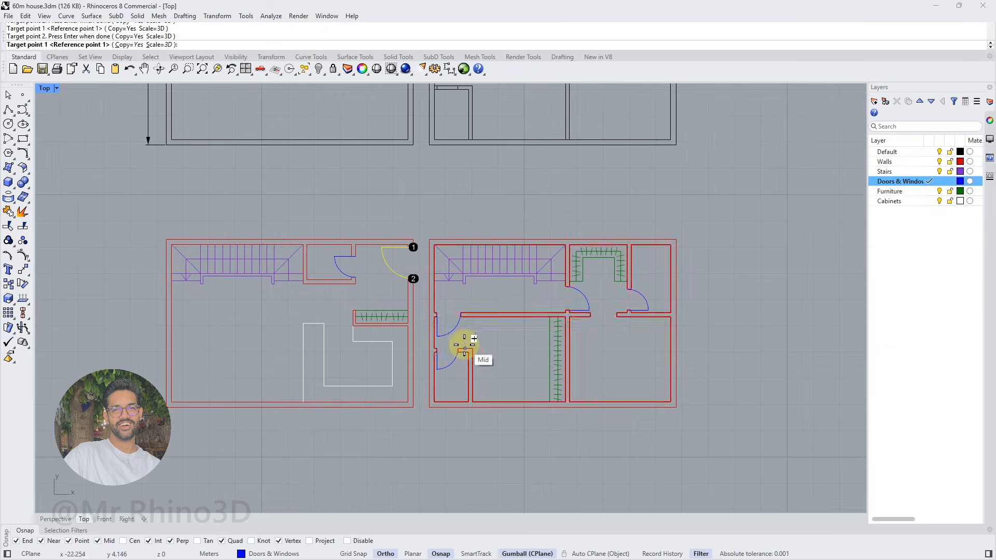
key(Return)
Flip the door of the small ground-floor room to the opposite jamb and delete the superfluous original
scroll(346, 260, up, 6)
click(335, 258)
scroll(338, 253, up, 8)
click(369, 302)
click(403, 302)
key(Delete)
Make Walls the current layer and hatch the wall outlines of both floor plans
scroll(387, 303, down, 10)
scroll(453, 294, down, 4)
right_drag(453, 293, 409, 309)
scroll(435, 373, up, 6)
click(401, 429)
shift+click(449, 430)
shift+click(452, 436)
click(929, 162)
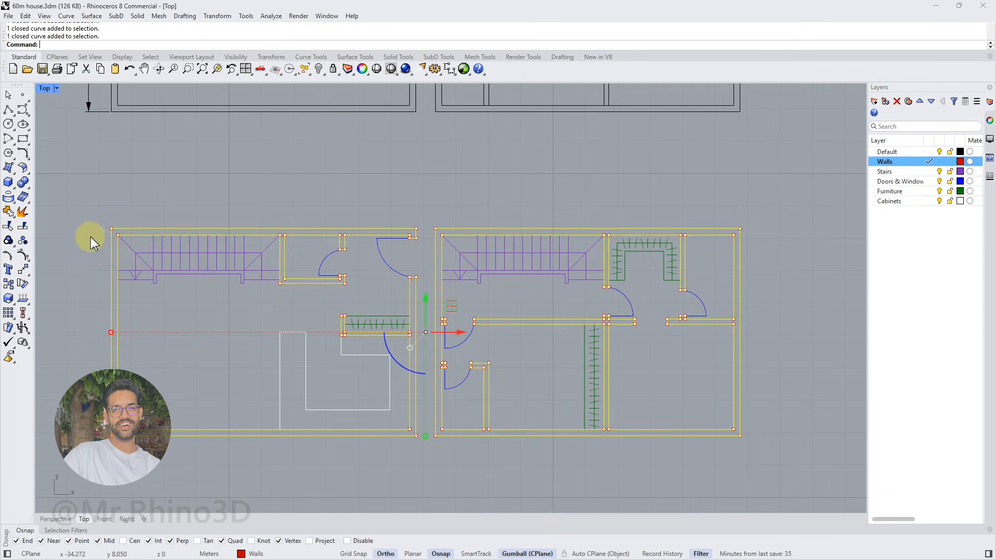
text(hatch)
key(Return)
click(530, 138)
click(671, 469)
Change the colour assigned to the Walls layer
click(960, 162)
click(545, 182)
click(771, 368)
Select an object in the floor plan and adjust its settings in the object properties
scroll(356, 301, up, 2)
right_drag(381, 281, 373, 264)
click(474, 342)
click(508, 350)
scroll(449, 306, down, 2)
shift+click(442, 322)
click(990, 121)
click(962, 135)
click(953, 221)
key(Escape)
scroll(574, 229, up, 3)
click(962, 135)
click(967, 148)
key(Escape)
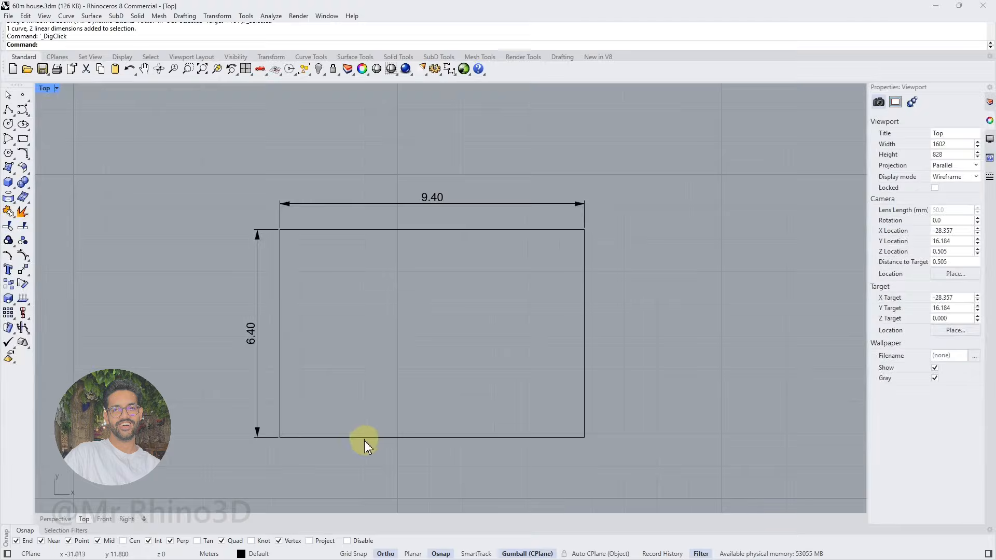
Examine the rectangular house outline and its width and height dimensions
click(363, 437)
click(365, 358)
click(444, 202)
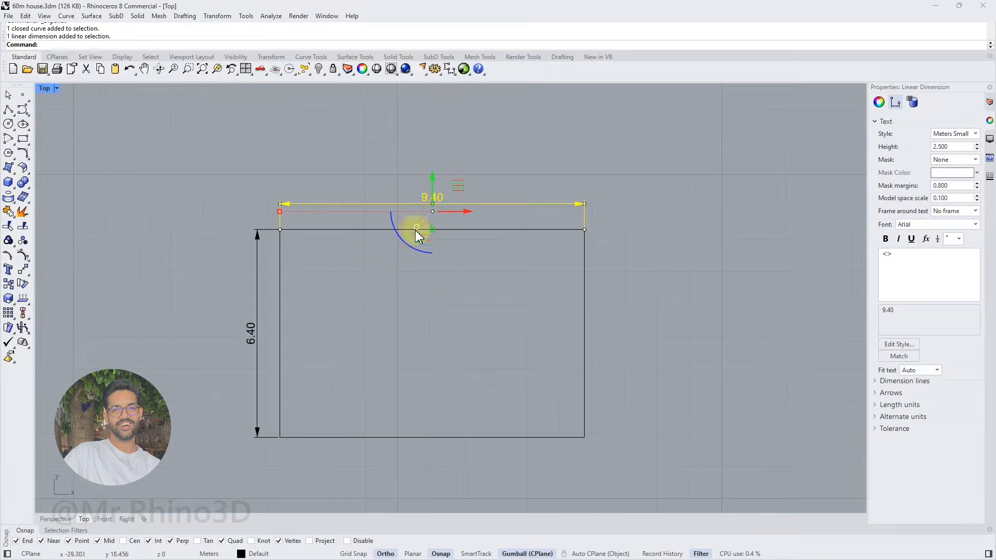
click(256, 326)
click(500, 169)
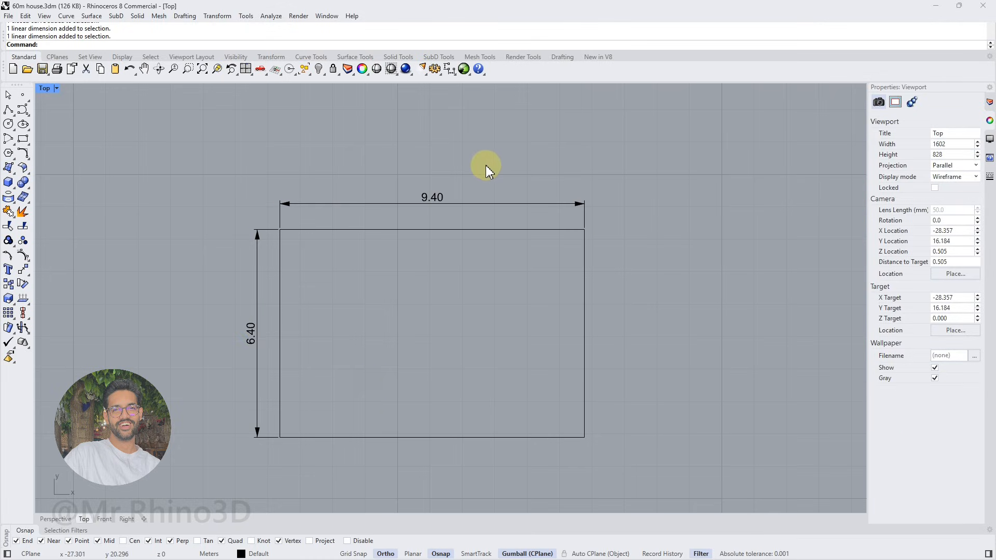
drag(494, 157, 267, 215)
Offset the rectangular house outline 0.2 m inward to form the outer wall thickness
click(275, 274)
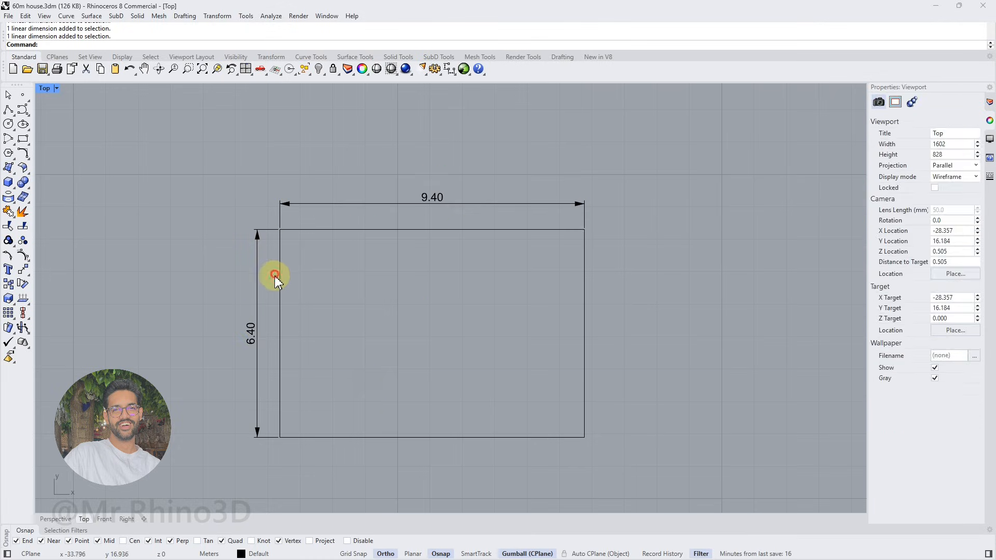
click(23, 158)
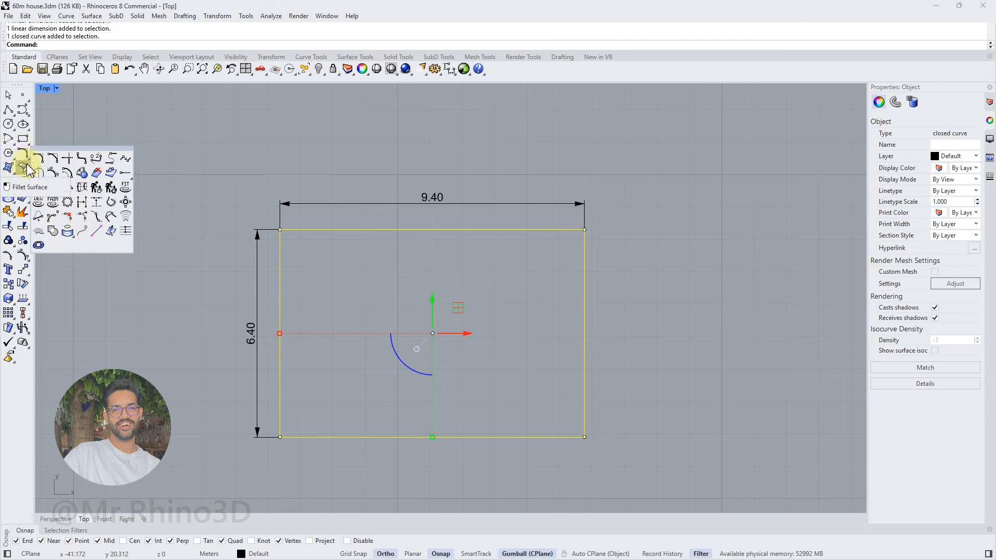
click(69, 173)
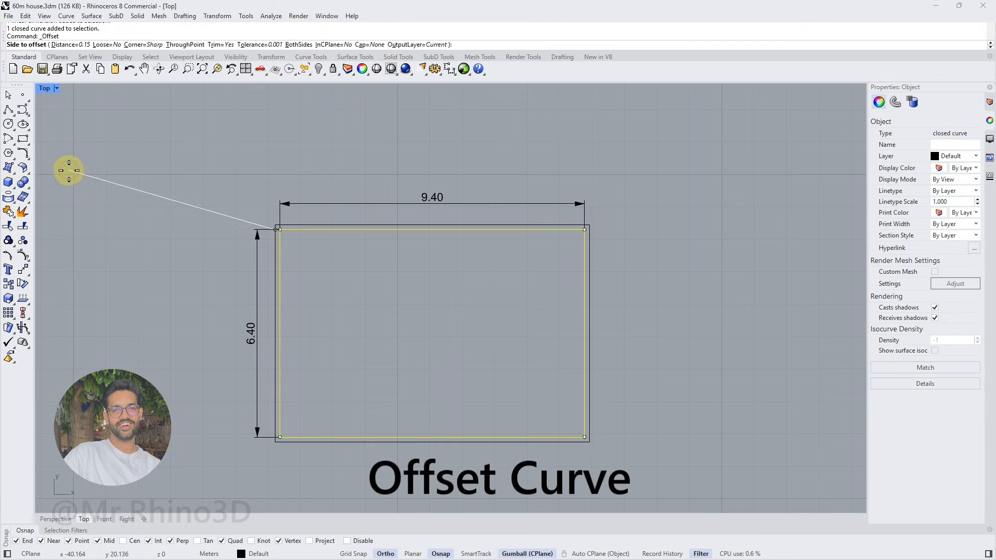
text(.2)
key(Return)
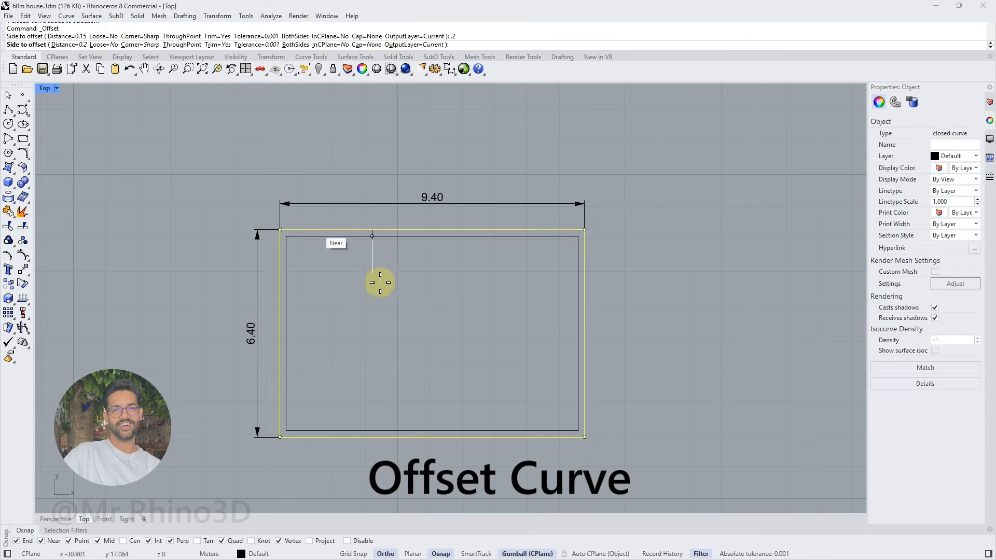
click(374, 294)
click(365, 305)
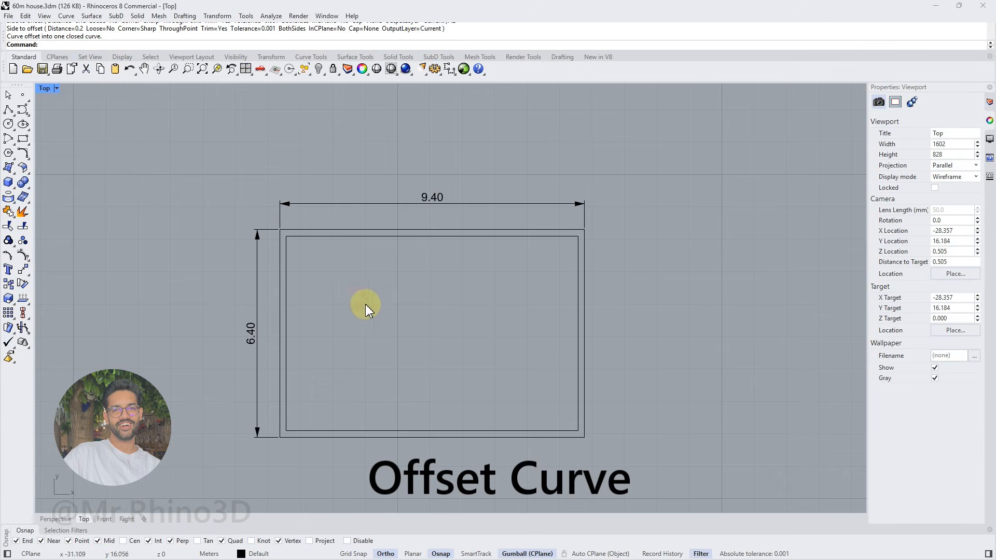
Draw a polyline from the inner upper-left wall corner, 5 m right and 1.5 m down, and delete its starting point
click(9, 110)
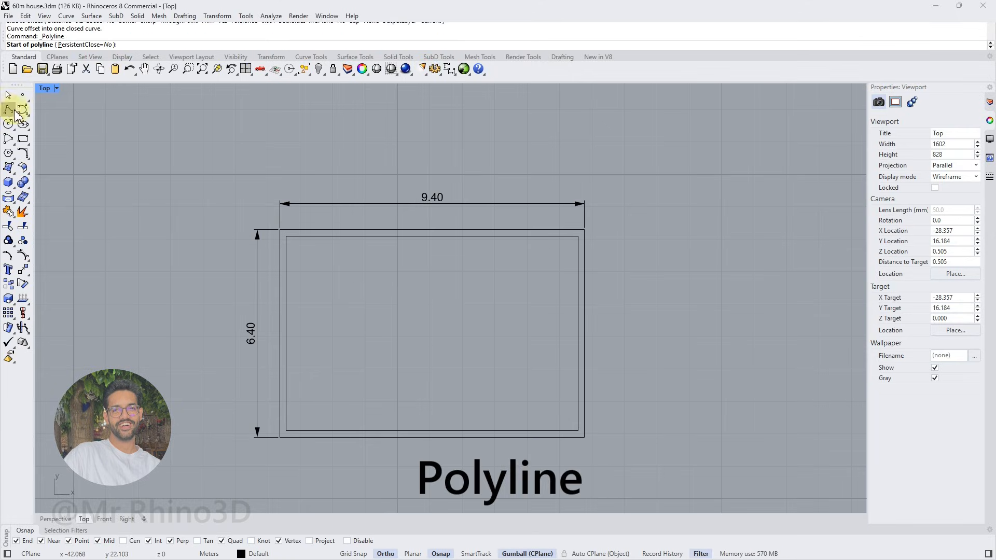
click(284, 239)
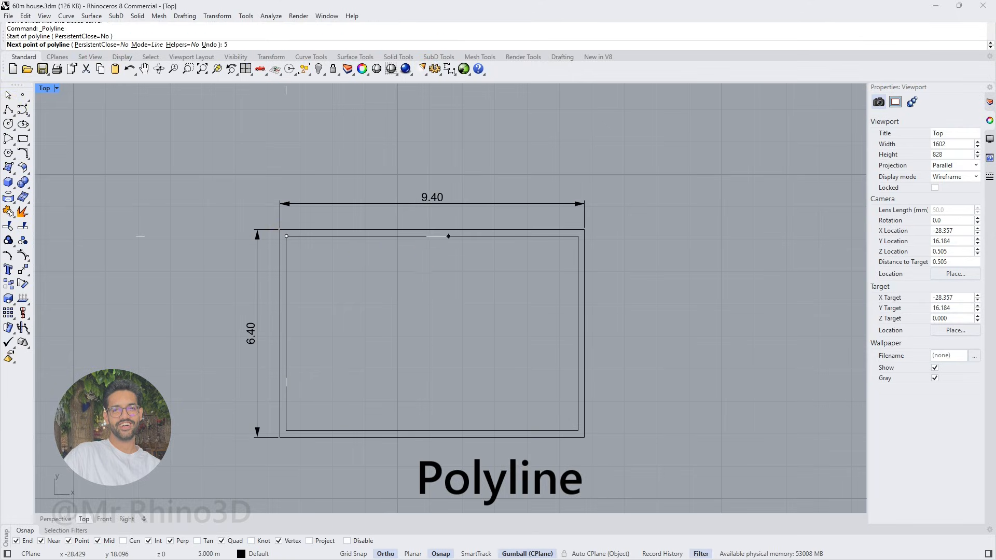
click(449, 236)
click(449, 285)
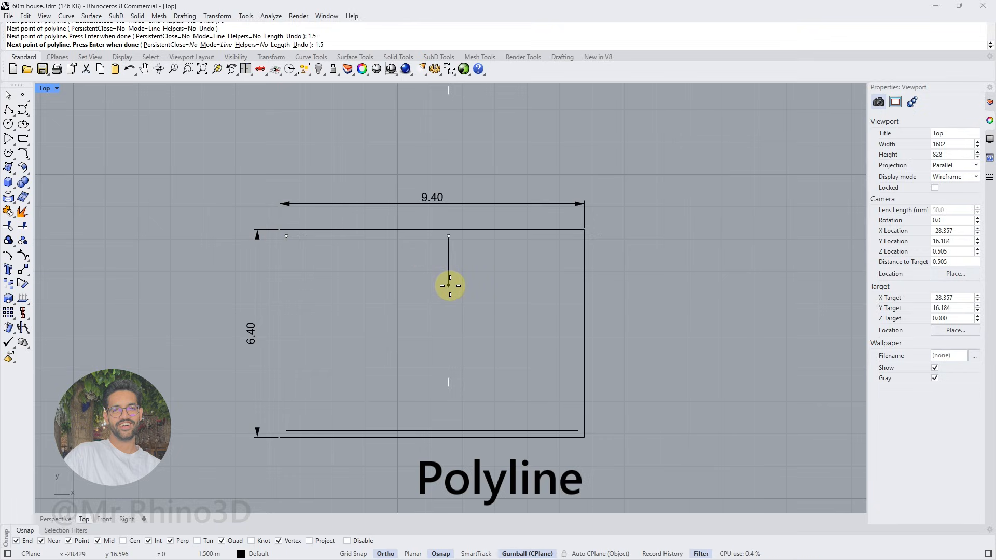
key(Return)
click(287, 237)
click(287, 236)
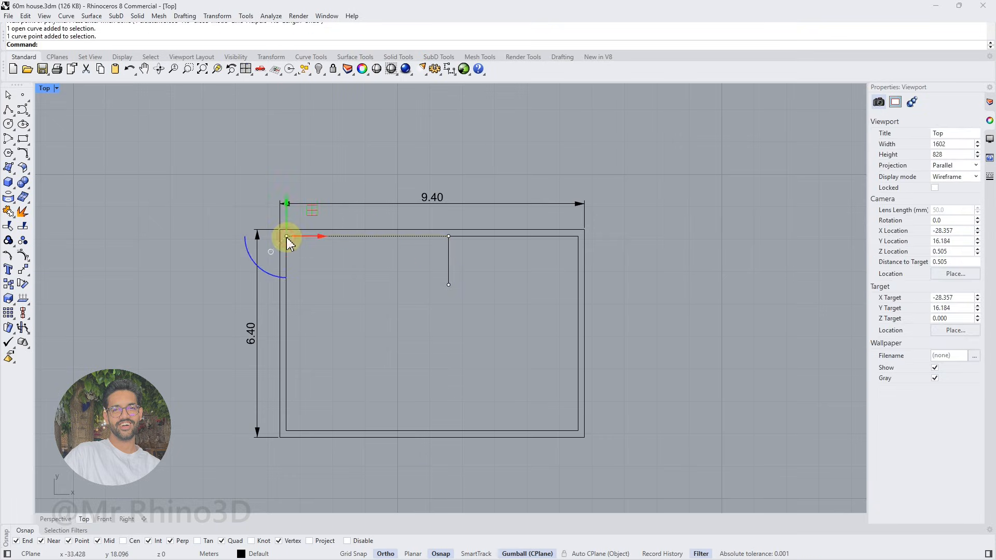
Offset the remaining 1.5 m vertical partition line 0.15 m to the right
click(451, 267)
click(26, 156)
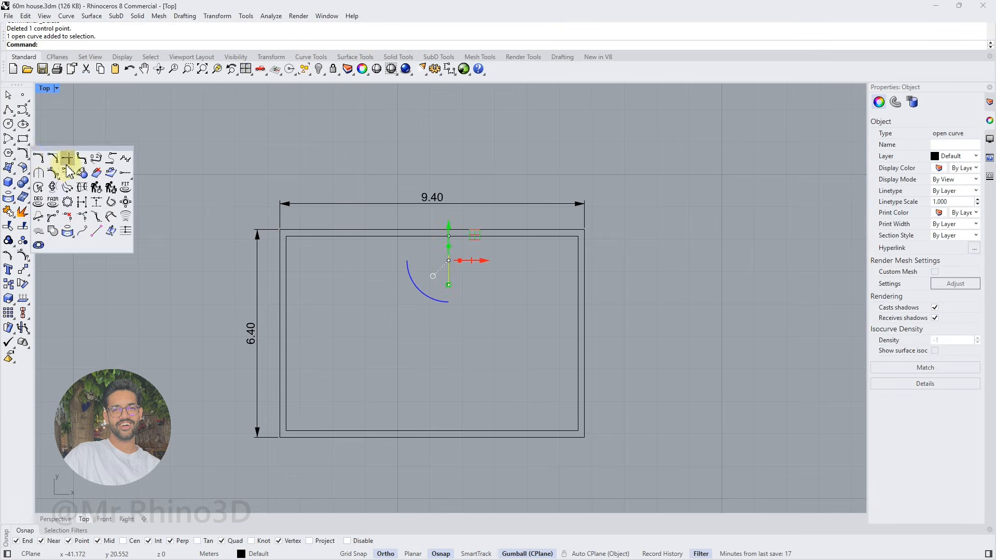
click(67, 164)
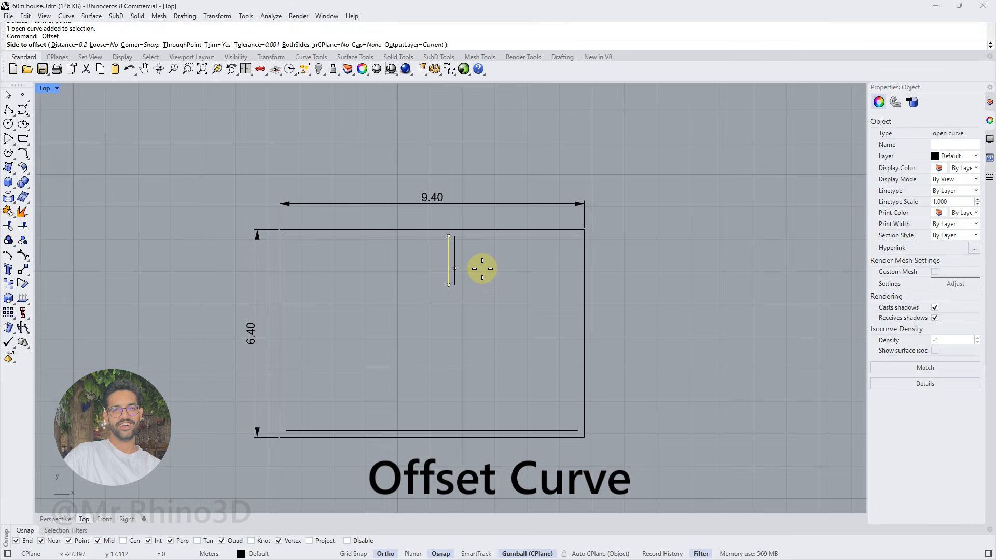
text(.15)
key(Return)
click(494, 270)
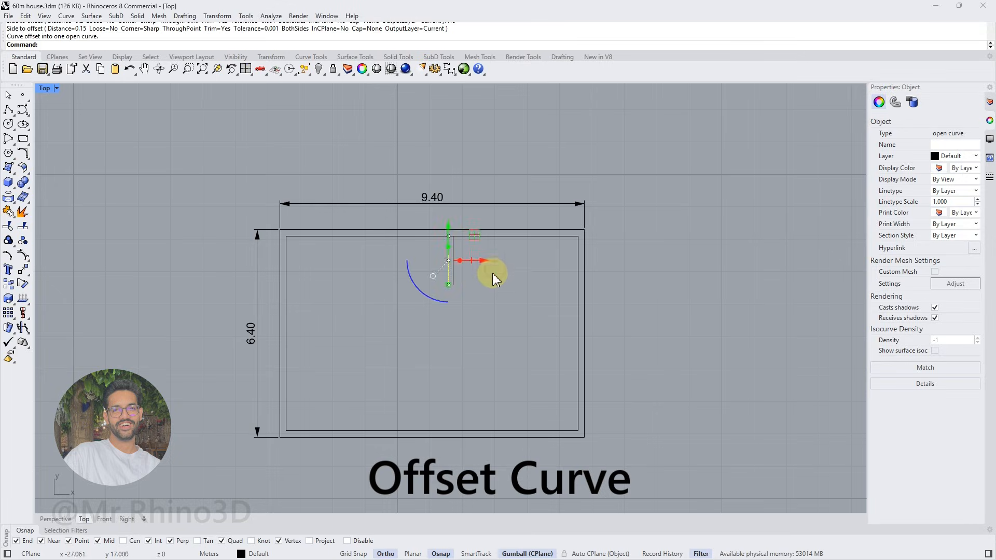
click(410, 264)
Draw a polyline from the partition's lower-left end, 2 m right and perpendicularly up to the inner wall line
click(8, 110)
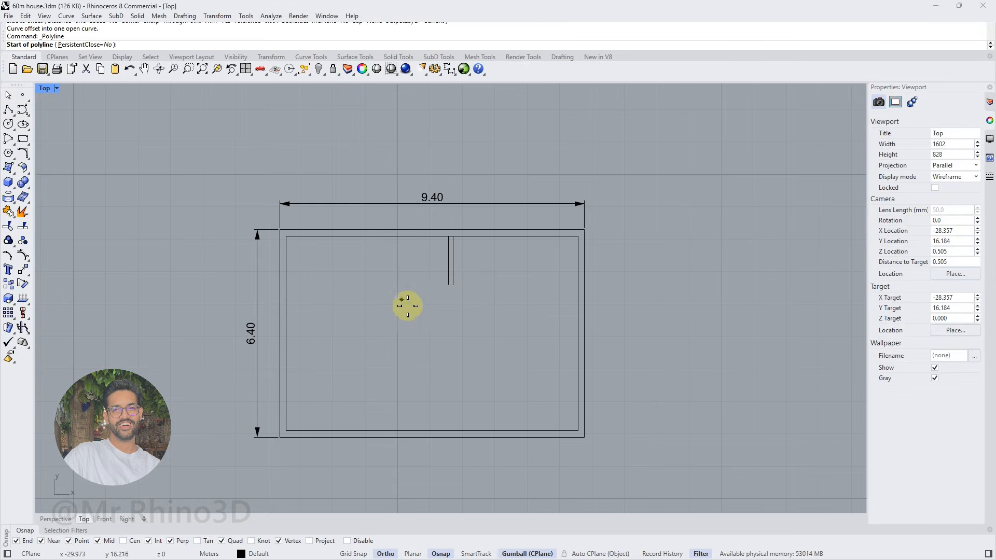
click(449, 285)
text(2)
key(Return)
click(503, 286)
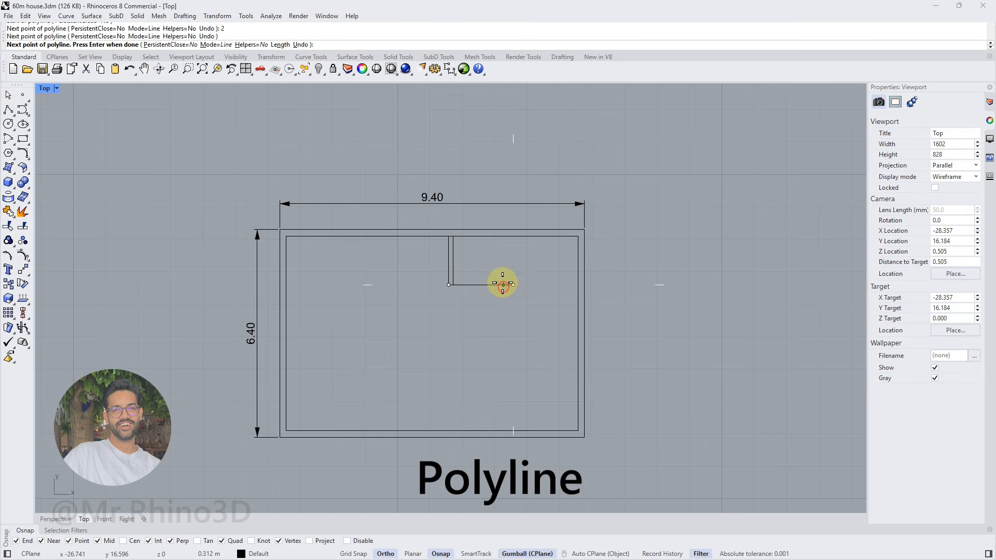
click(511, 238)
key(Return)
Offset the L-shaped partition polyline 0.15 m toward the inside of the small room
click(478, 286)
click(26, 157)
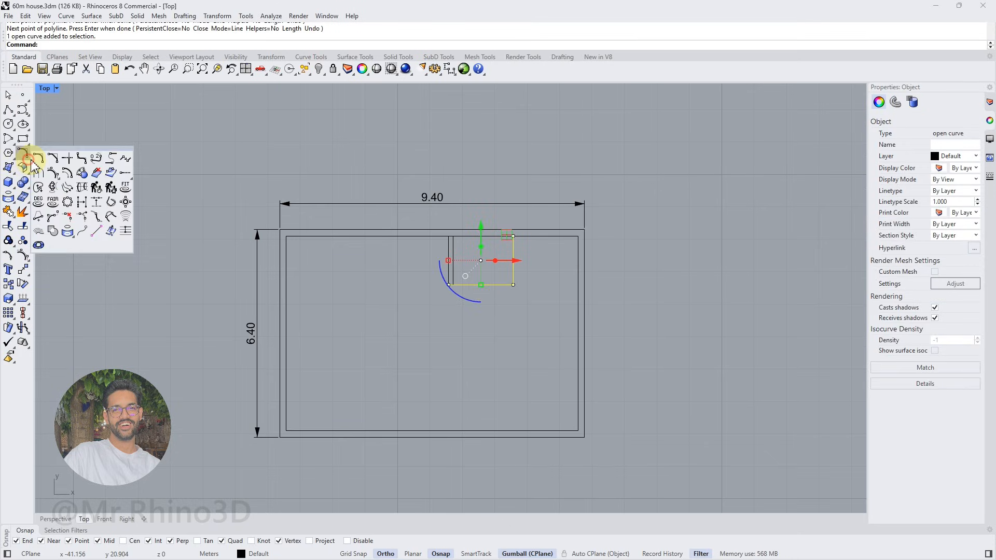
click(53, 187)
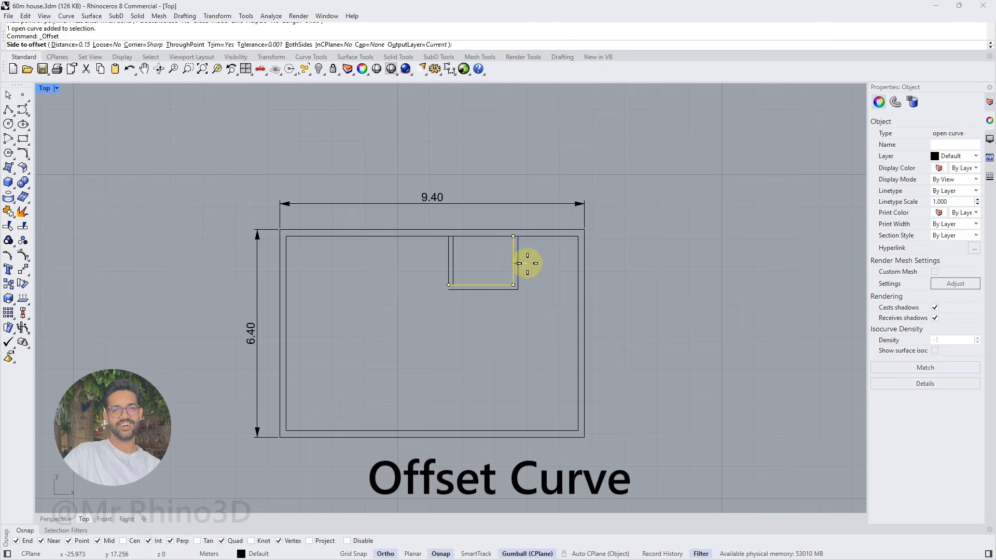
click(513, 322)
Fillet the small room's inner and outer lower-left corners with radius 0, using Join=Yes and Trim=Yes
click(24, 154)
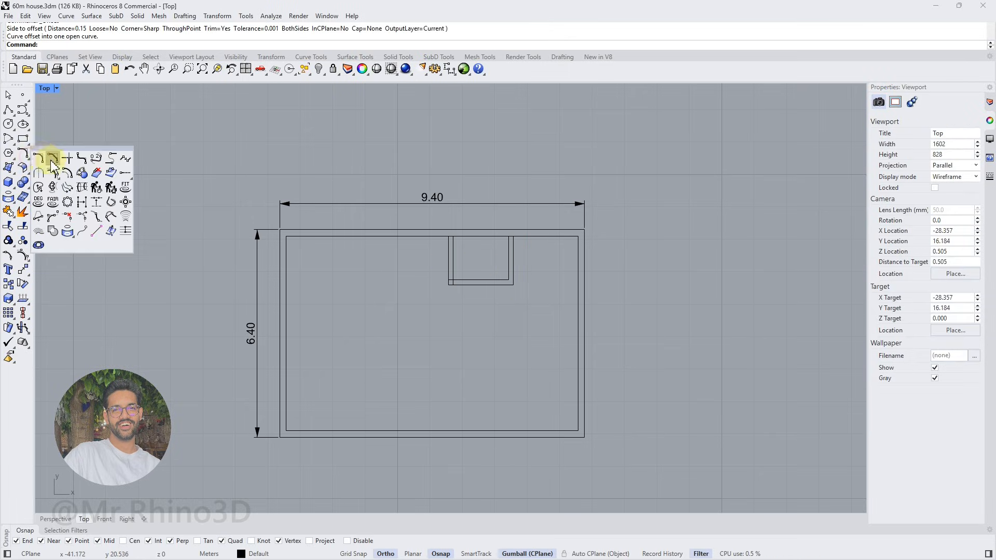
click(40, 157)
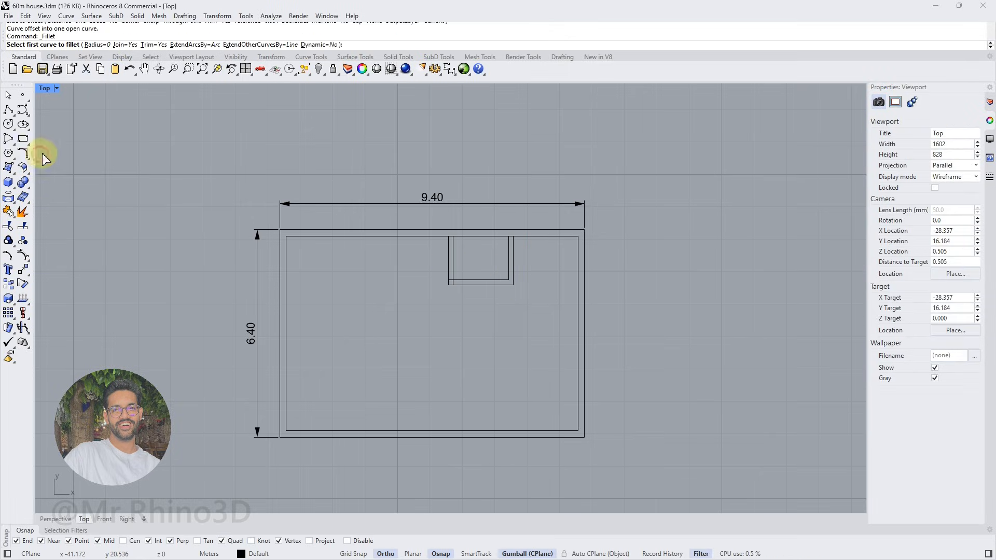
scroll(465, 279, up, 4)
click(455, 280)
click(447, 273)
scroll(451, 288, down, 4)
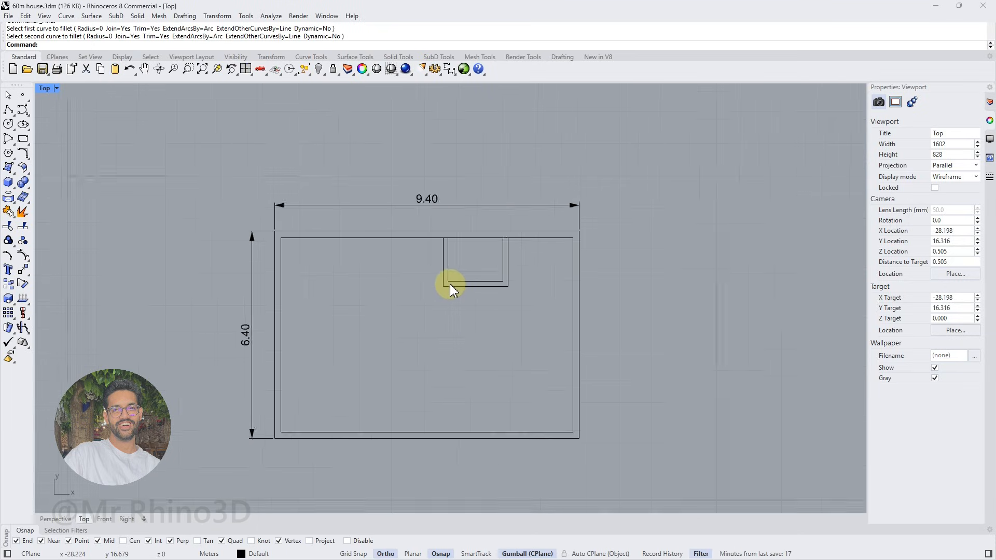
key(Return)
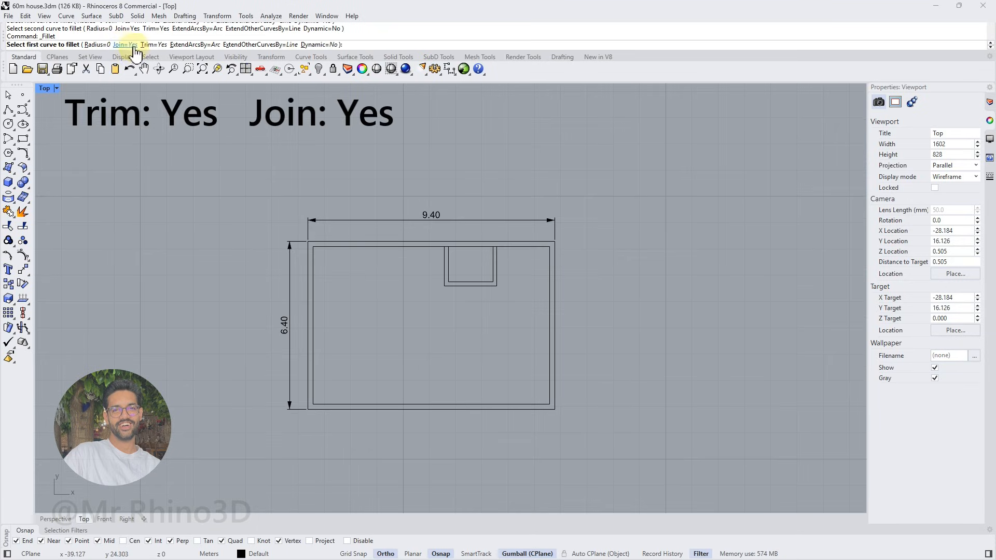
click(448, 288)
click(444, 275)
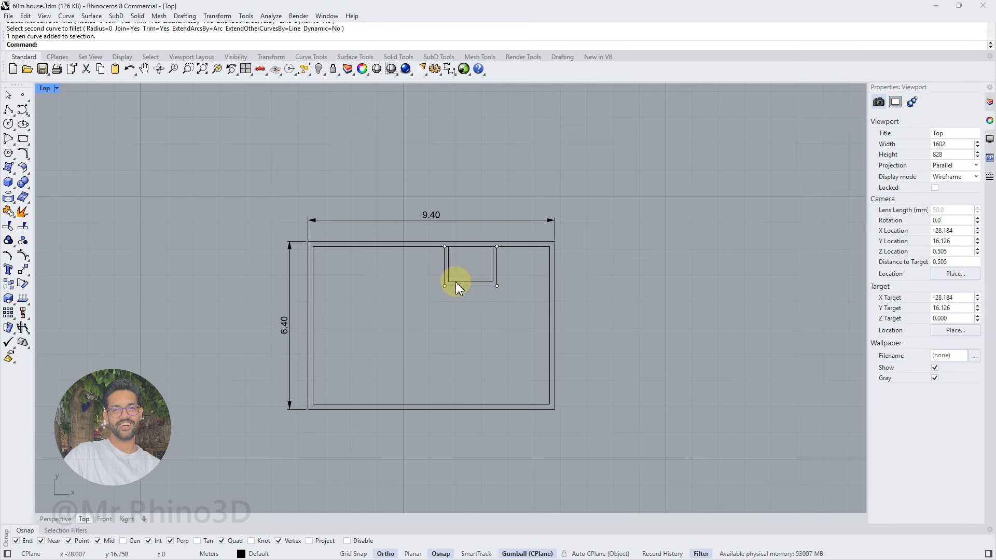
Draw a 1.1 m horizontal line leftward from the small room's outer lower-left corner
scroll(421, 270, up, 1)
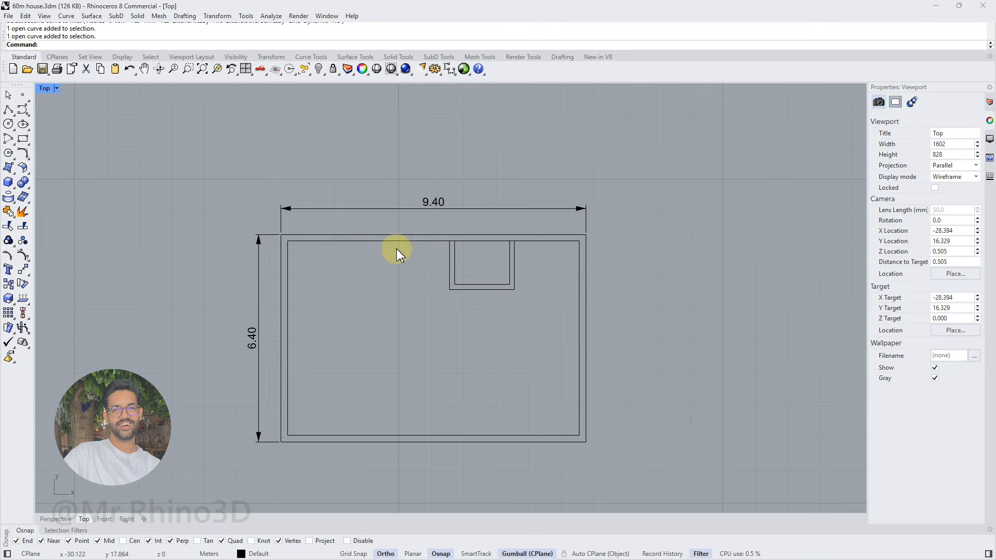
scroll(396, 249, up, 1)
click(8, 110)
click(457, 299)
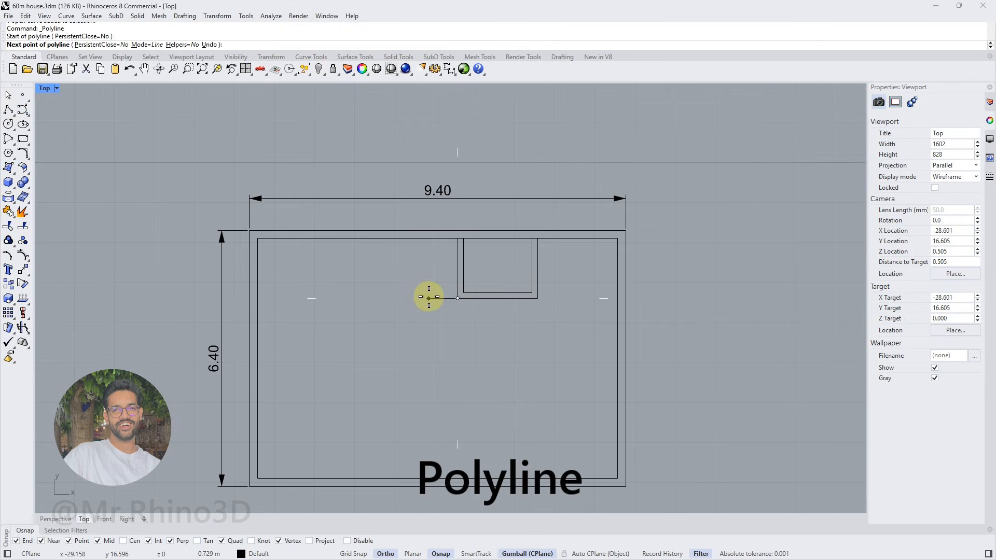
text(1.1)
key(Return)
click(427, 298)
key(Return)
key(Return)
click(414, 298)
text(3.8)
Copy the 1.1 m line so that its left end meets the inner face of the left outer wall
key(Return)
key(Escape)
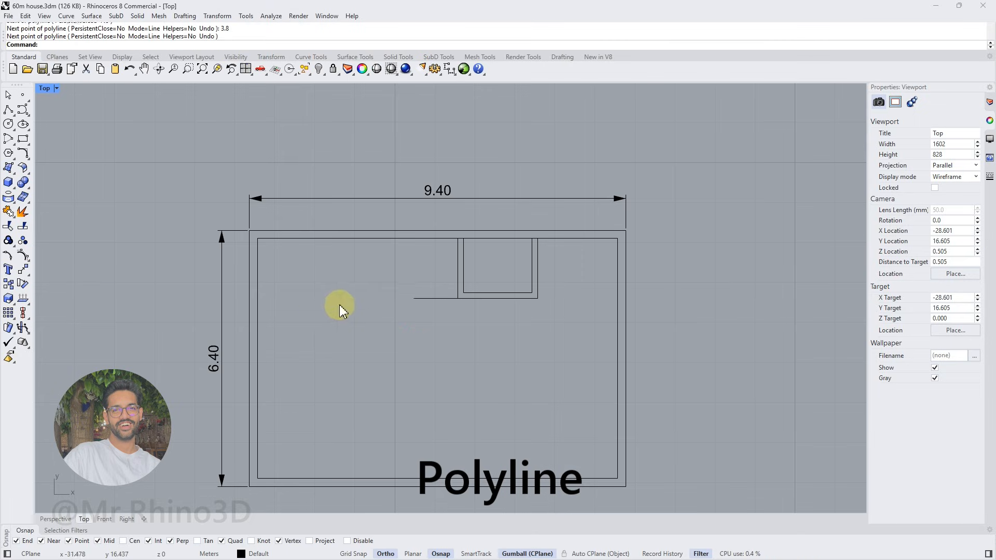
click(447, 299)
click(8, 284)
click(413, 298)
click(258, 298)
Draw vertical lines from the facing ends of both 1.1 m lines up to the upper wall's inner face
key(Return)
key(Escape)
scroll(372, 293, up, 2)
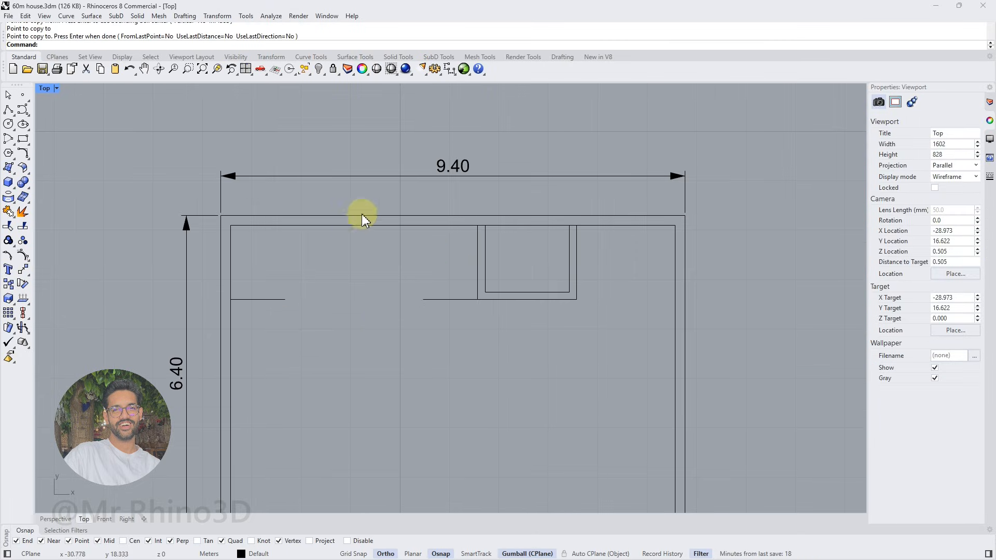
click(8, 110)
click(285, 299)
click(284, 226)
key(Return)
key(Return)
click(423, 299)
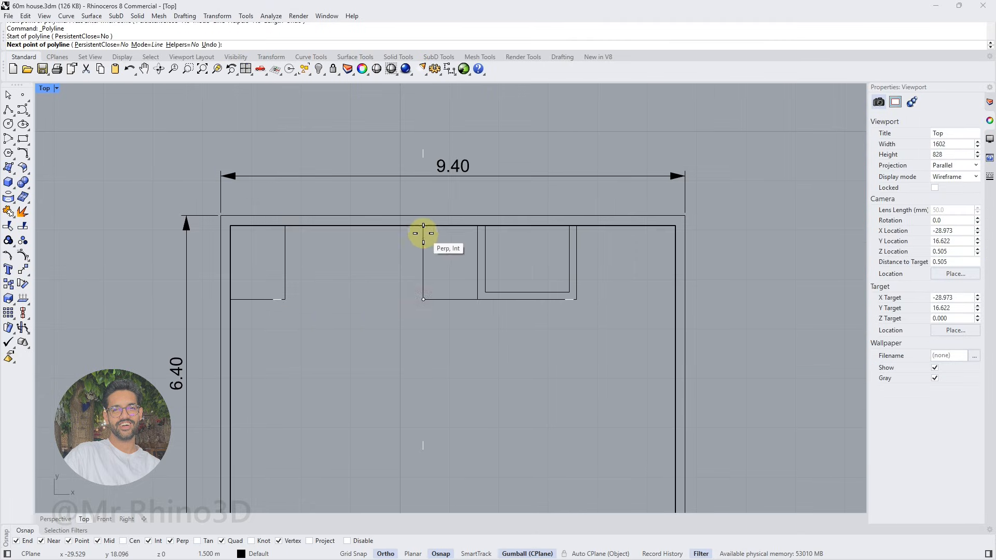
click(423, 226)
Copy the right 1.1 m line straight up onto the upper wall's inner face
key(Return)
click(446, 299)
click(8, 284)
click(478, 300)
click(478, 227)
Offset the 1.1 m line on the upper wall's inner face downward, and copy the offset to the left outer wall's inner face
key(Return)
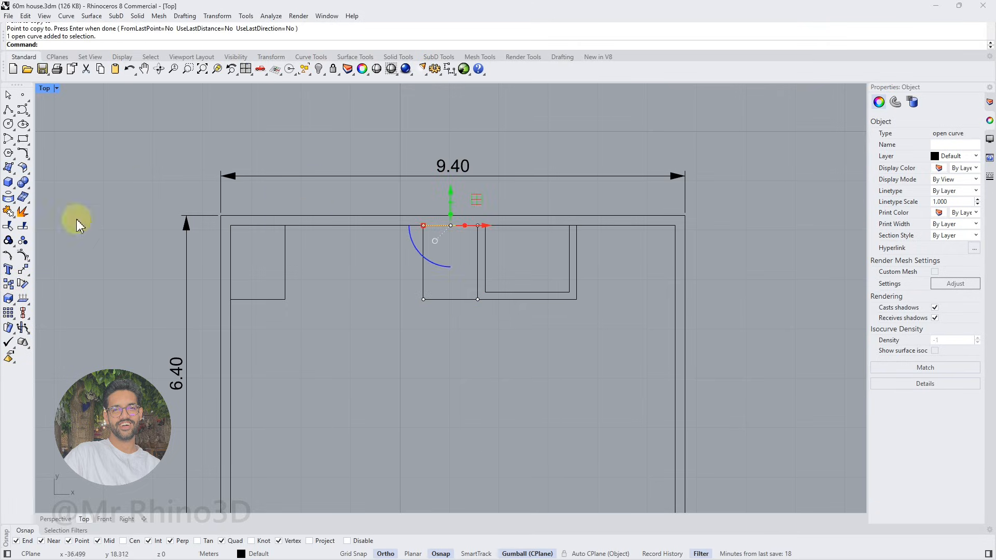
click(35, 165)
click(69, 169)
click(441, 283)
click(9, 284)
click(423, 263)
click(231, 263)
Offset the lower edge lines of both stair landings downward by 0.28 m
key(Return)
Delete the two original 1.1 m horizontal lines at the lower ends of the vertical stair lines
click(270, 300)
key(Delete)
click(444, 299)
key(Delete)
click(28, 158)
click(103, 190)
key(Escape)
click(29, 157)
click(76, 181)
text(.28)
key(Return)
click(258, 280)
click(463, 287)
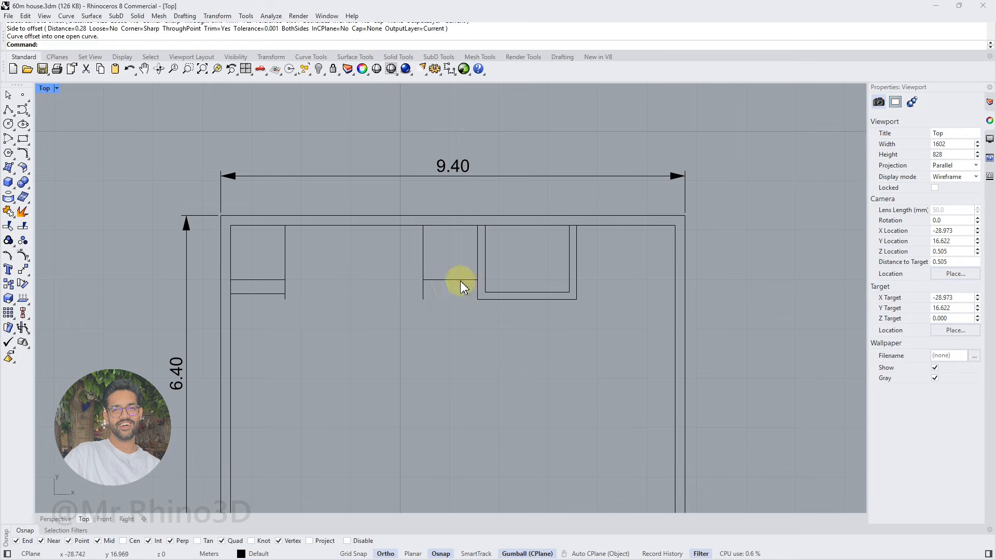
Trim both vertical stair lines where they extend below the landings' lower edges
click(433, 280)
click(8, 226)
click(424, 291)
key(Return)
click(277, 280)
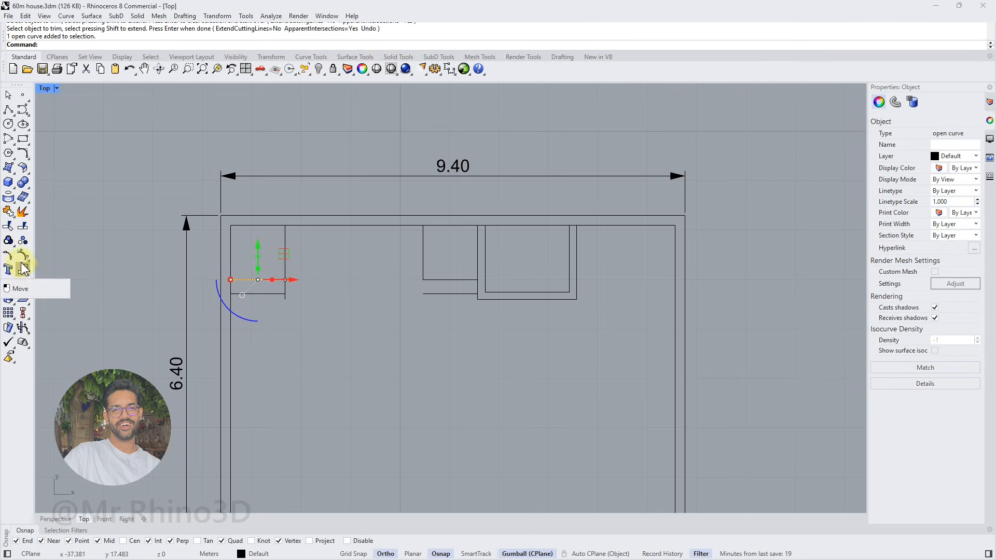
click(8, 226)
click(285, 287)
key(Return)
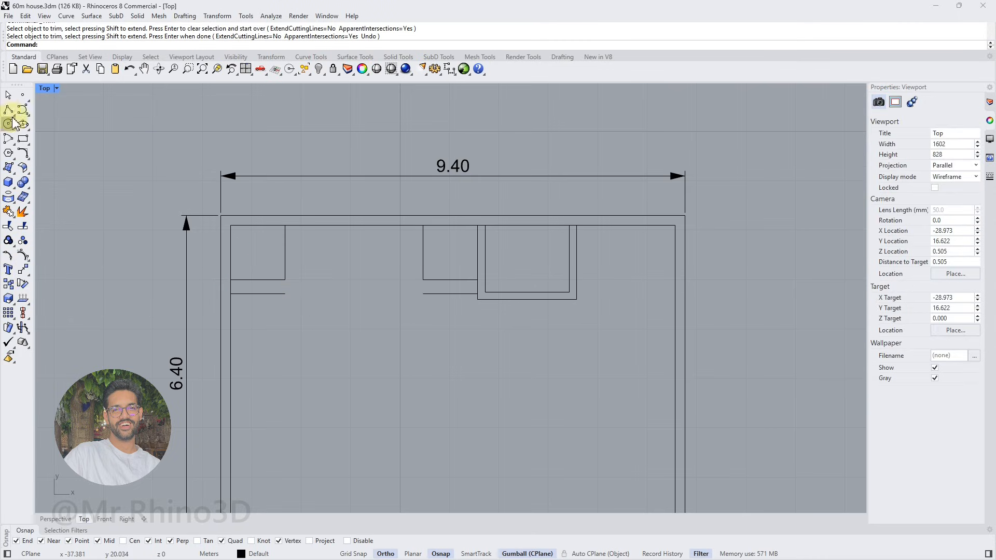
Draw a horizontal line joining the facing lower corners of the two stair landings
click(8, 110)
click(285, 280)
click(422, 280)
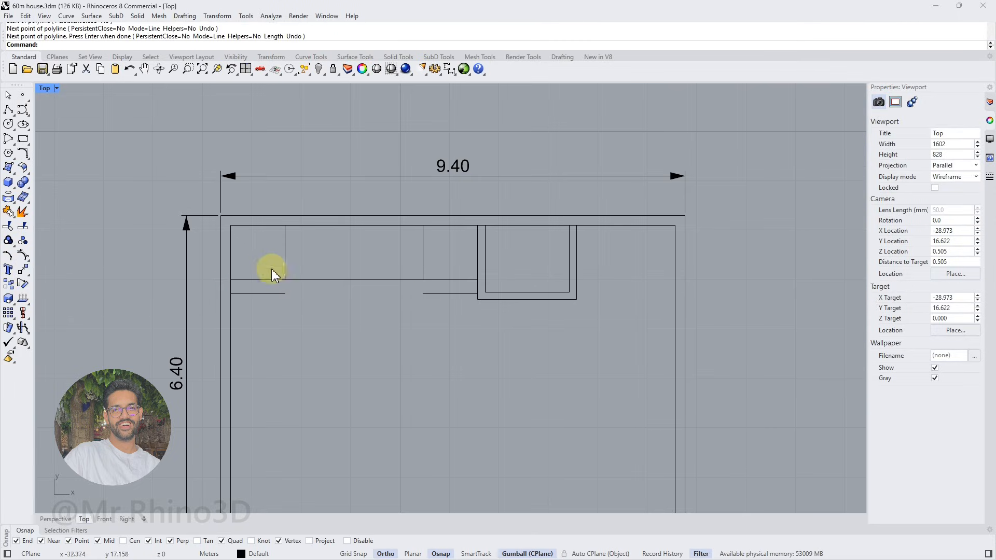
Create 9 tween curves between the two vertical landing lines as stair treads
drag(444, 250, 289, 269)
click(26, 155)
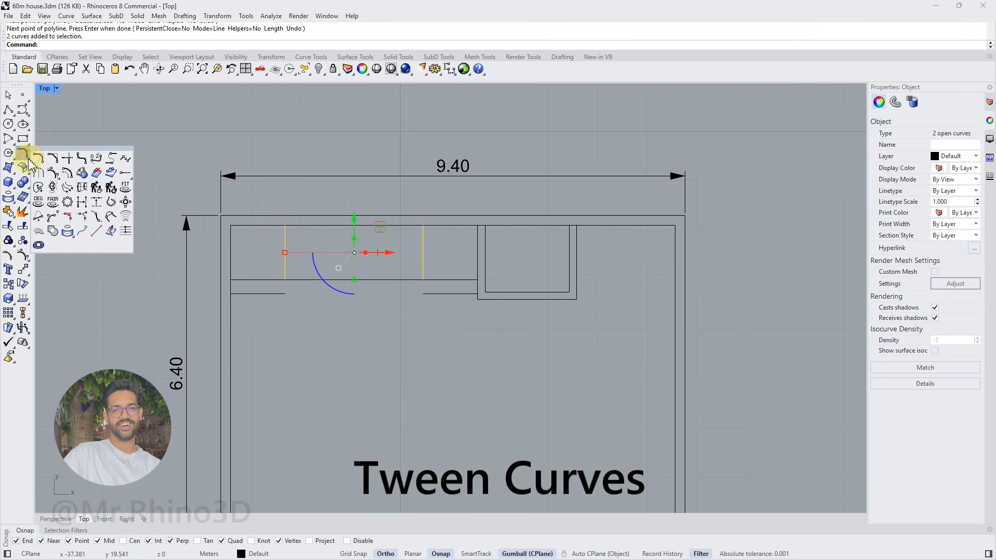
click(131, 217)
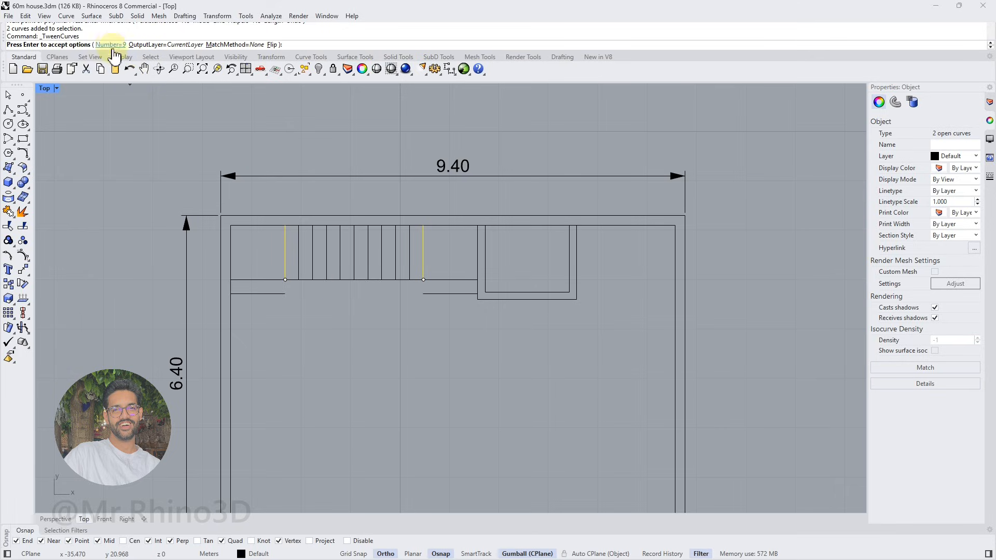
key(Return)
key(Escape)
click(9, 110)
click(285, 270)
key(Escape)
Draw a polyline from the left 0.28 m step's corner up, along the stair's lower edge and down to the right step's corner
right_click(287, 296)
click(286, 296)
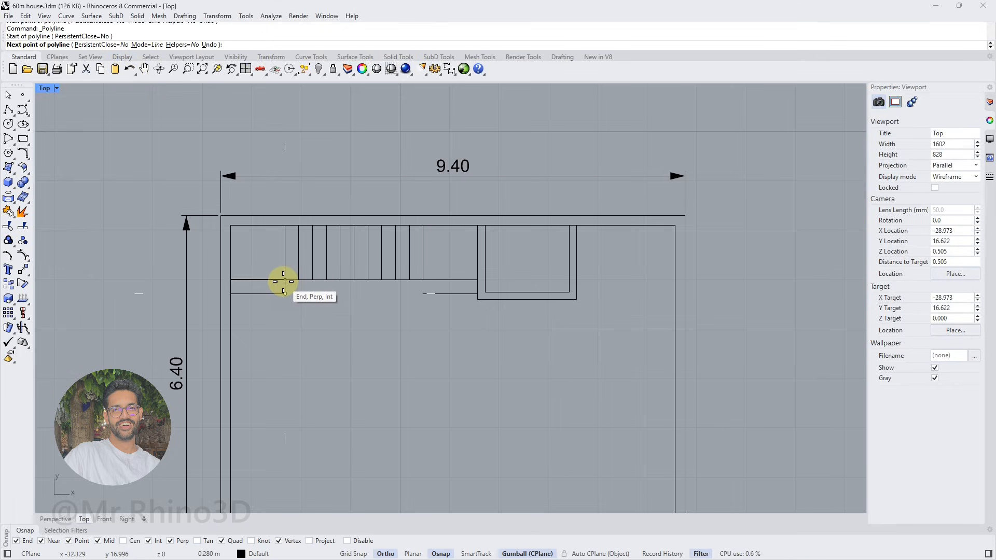
click(285, 281)
click(422, 281)
click(424, 294)
right_click(424, 287)
Offset the three-segment polyline below the stair treads inward by 0.1 m with a flat cap
click(424, 288)
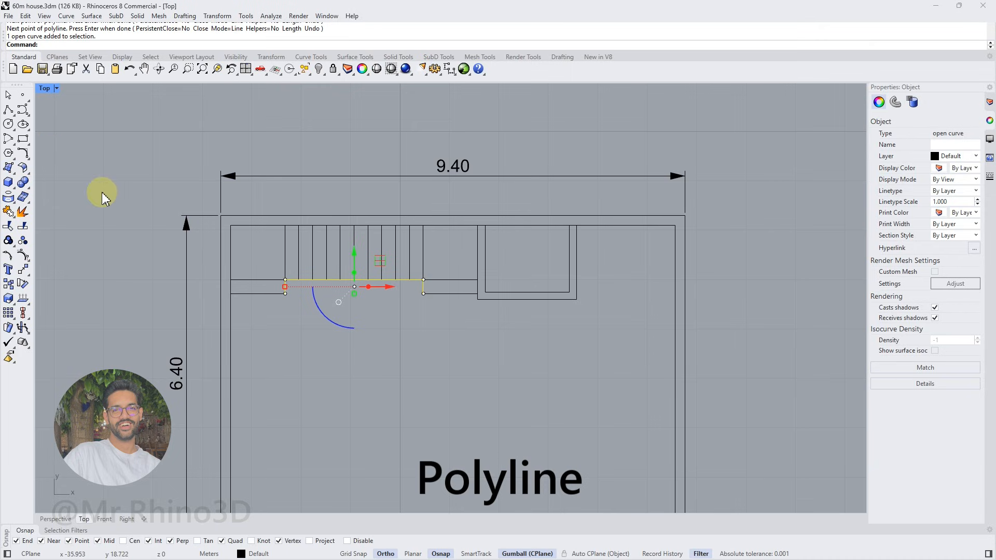
click(30, 166)
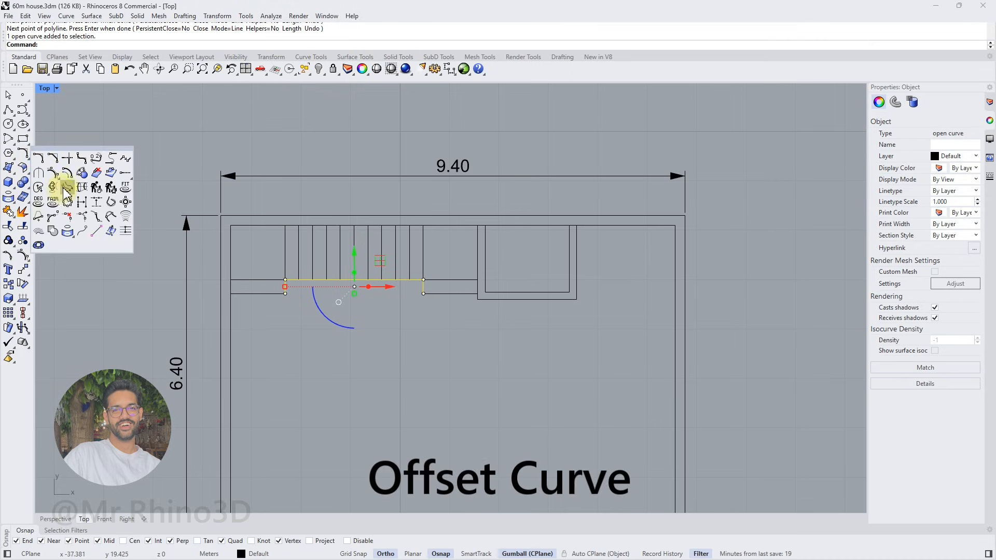
click(63, 187)
click(371, 36)
click(71, 45)
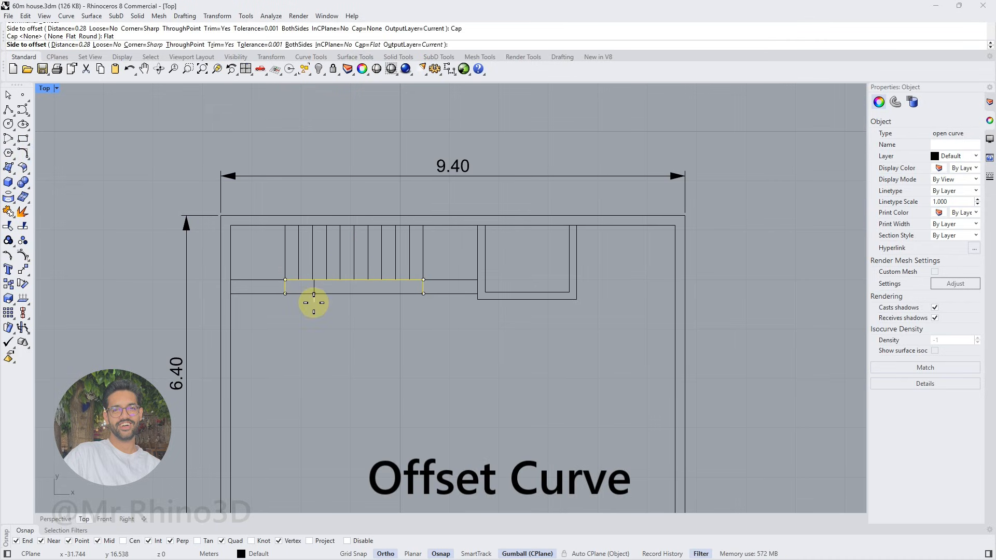
scroll(311, 301, up, 3)
text(.1)
key(Return)
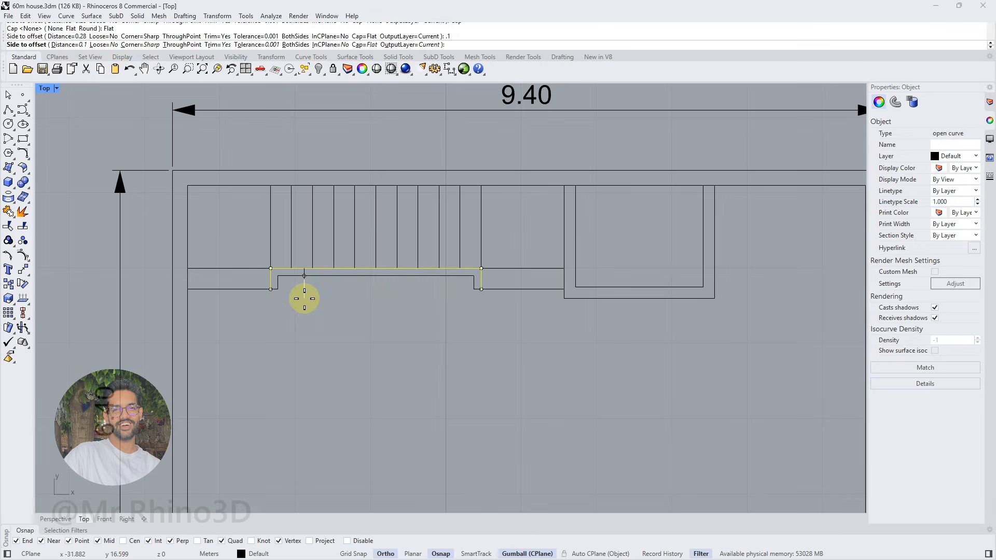
click(294, 314)
Use Set Points to align the stair outline's four lower end points vertically with the small room's lower outer edge
scroll(356, 303, down, 5)
scroll(418, 294, up, 7)
click(420, 293)
key(F10)
drag(162, 319, 247, 300)
drag(461, 294, 461, 295)
click(218, 15)
click(256, 158)
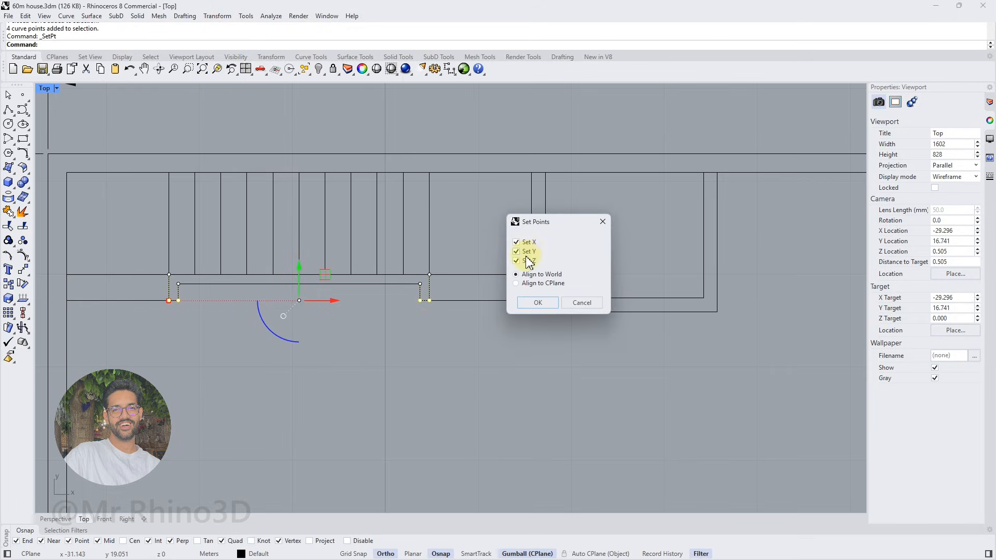
click(539, 304)
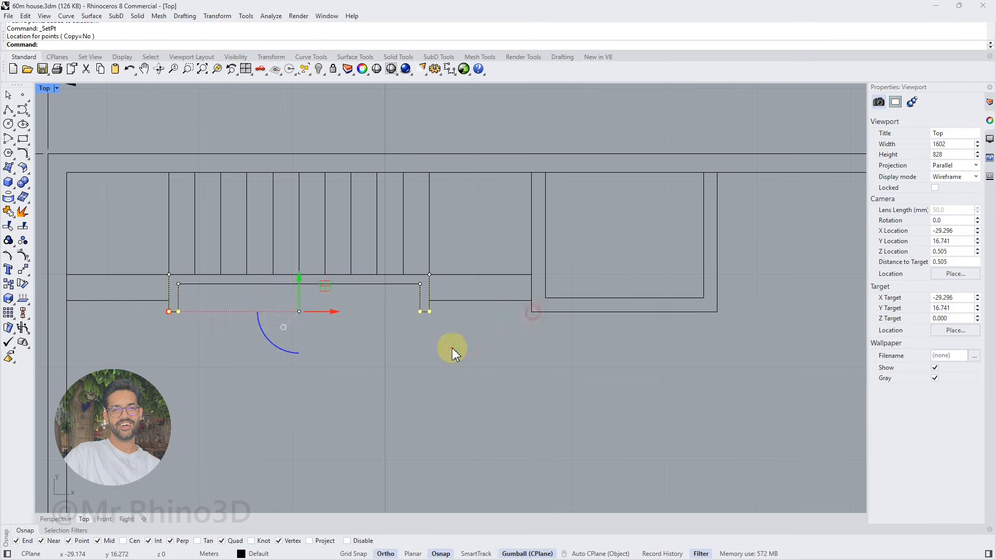
Draw diagonals across both stair landings, from their inner lower corners to their outer upper corners
scroll(329, 354, down, 5)
click(8, 111)
click(383, 311)
click(436, 258)
key(Return)
key(Return)
click(243, 310)
click(190, 257)
key(Return)
Show the layer list, and trace a polyline along the stair's inner edge between the lower step lines' inner ends
scroll(391, 322, up, 2)
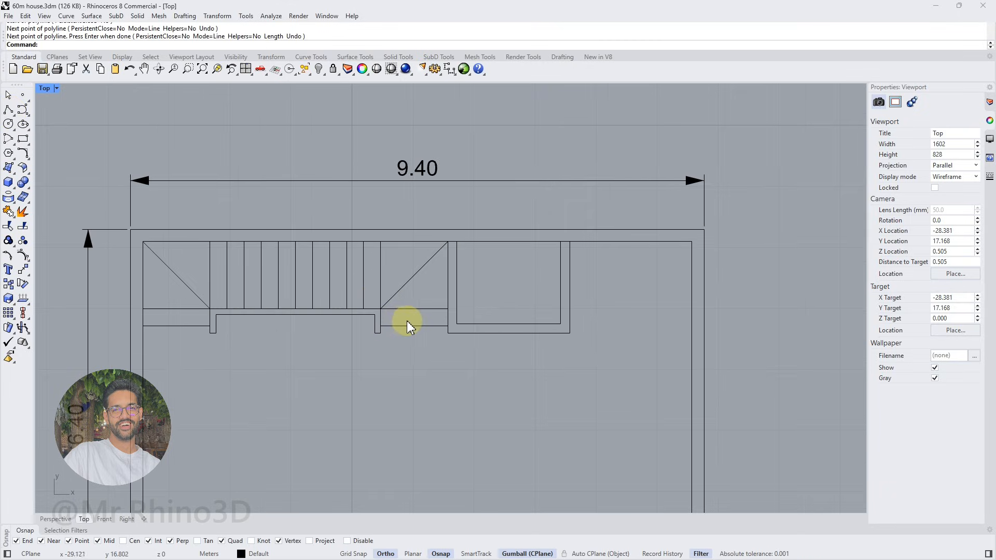
click(990, 103)
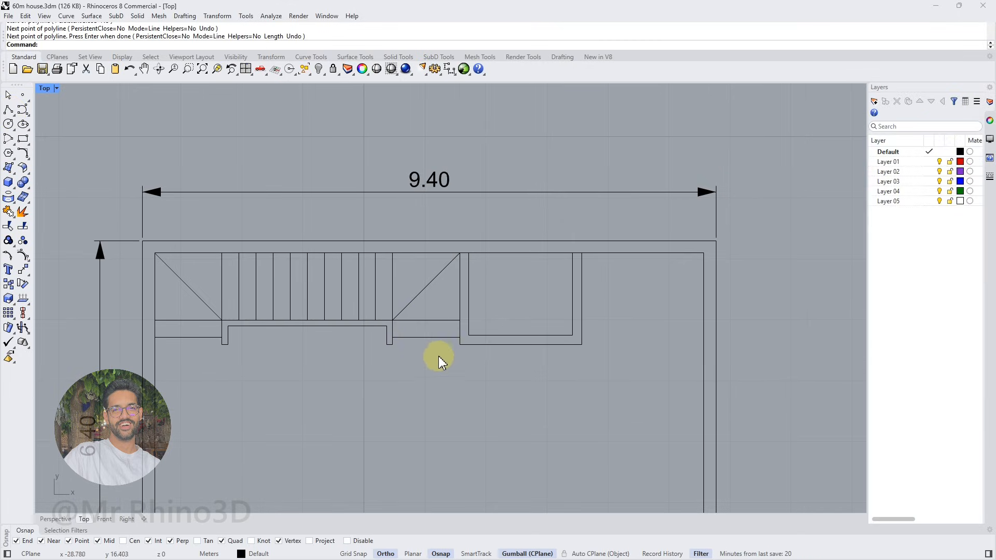
right_drag(448, 353, 422, 346)
scroll(344, 325, down, 4)
right_drag(347, 329, 338, 300)
click(9, 110)
scroll(353, 273, up, 4)
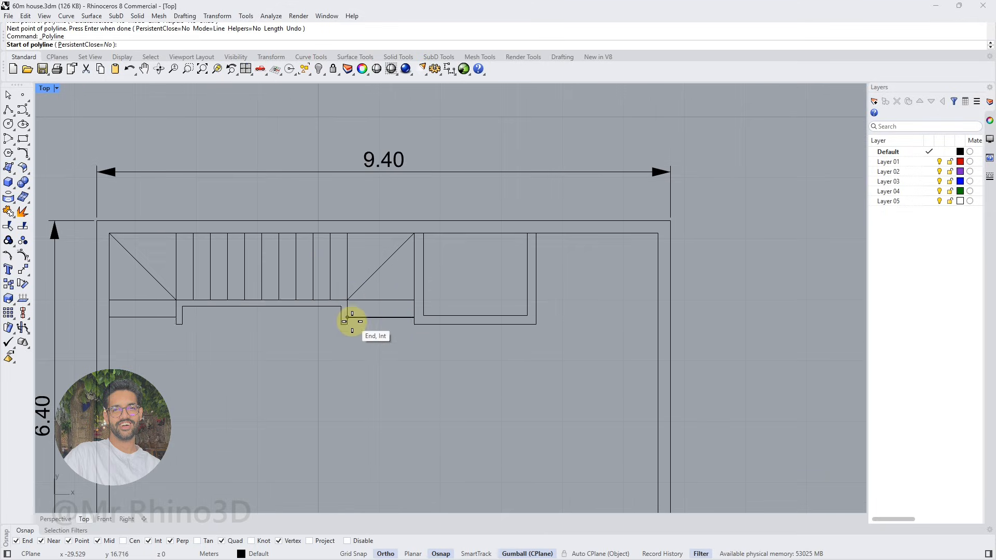
click(349, 316)
click(348, 301)
click(176, 301)
click(178, 315)
key(Return)
Offset the traced stair polyline outward by 0.55 m with no cap to form the stair's walking line
click(178, 313)
click(203, 333)
click(28, 157)
click(68, 185)
click(362, 46)
click(50, 46)
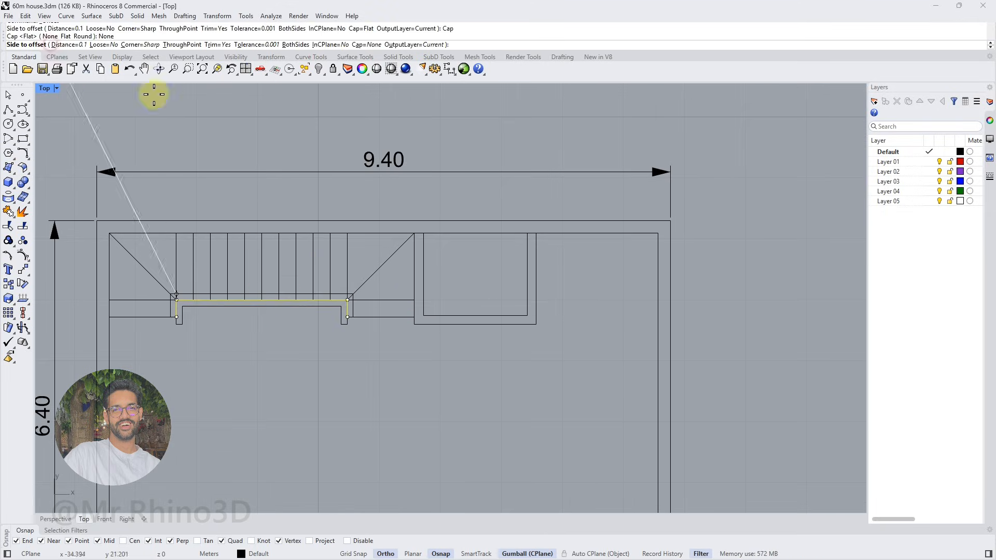
scroll(360, 317, up, 2)
text(0.55)
key(Return)
click(356, 305)
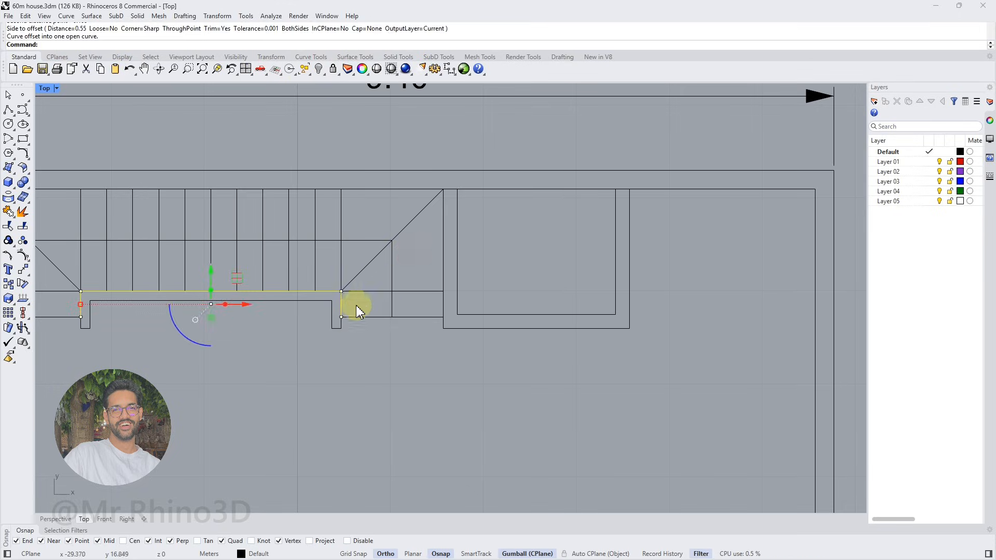
Delete the traced source polyline on the stair's inner edge
scroll(356, 305, down, 2)
right_drag(356, 306, 456, 302)
key(Delete)
Draw a slanted line at the walking line's left end, and mirror it about the vertical axis to form an arrowhead
click(8, 110)
scroll(170, 303, up, 4)
click(206, 318)
click(184, 288)
key(Return)
click(195, 302)
text(mi)
key(Return)
click(207, 318)
click(207, 340)
Draw a polyline from the upper right inner corner 2.5 m down the wall, then left to align with the small room's right side
scroll(210, 313, down, 8)
right_drag(338, 333, 314, 290)
click(8, 110)
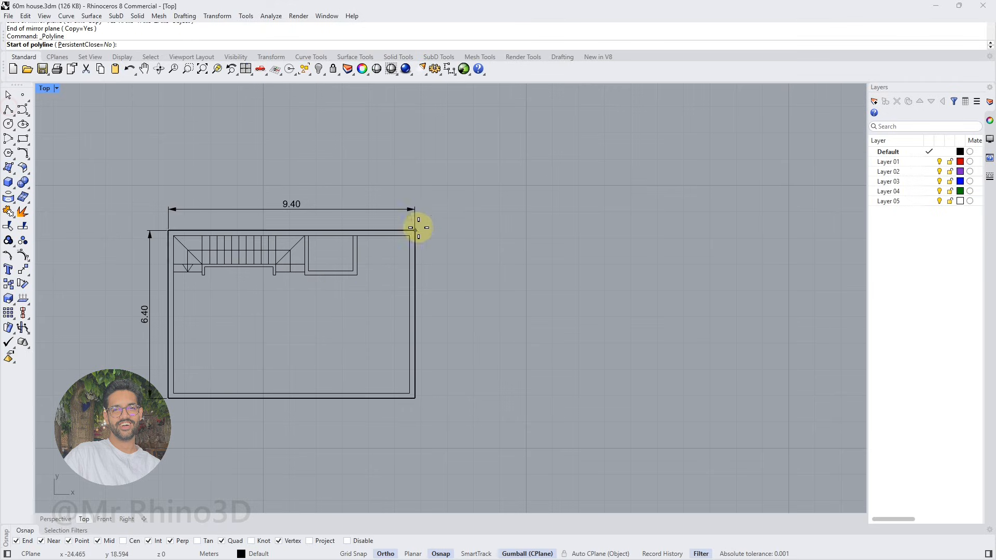
scroll(428, 243, up, 4)
click(400, 232)
text(2.5)
key(Return)
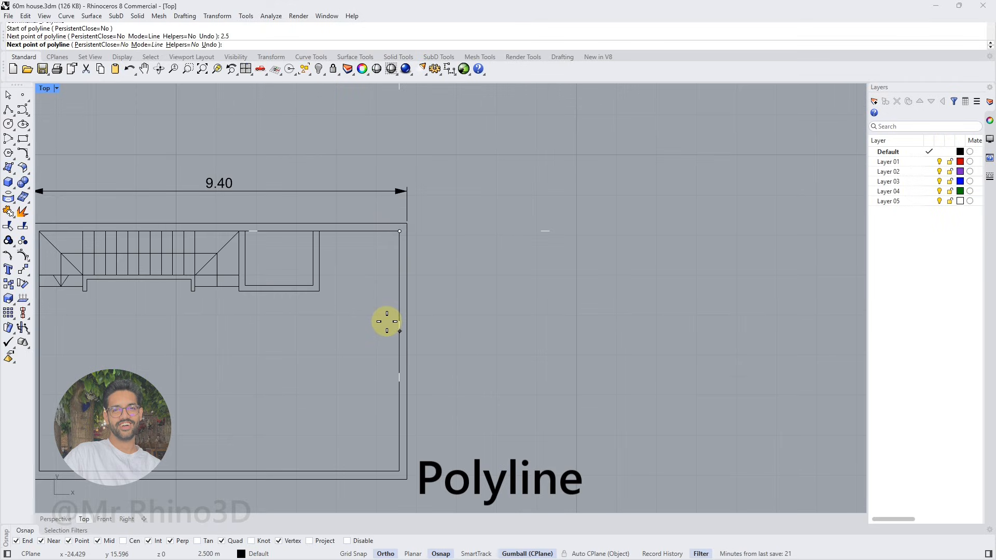
click(379, 332)
key(Return)
key(Return)
Delete the polyline's upper end point at the room corner, leaving the horizontal segment
click(395, 289)
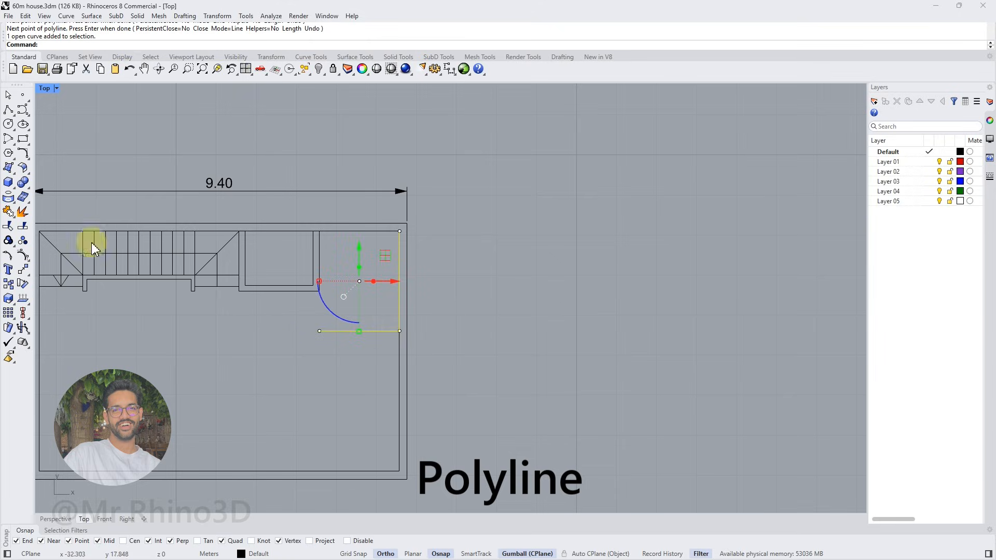
click(400, 232)
key(Delete)
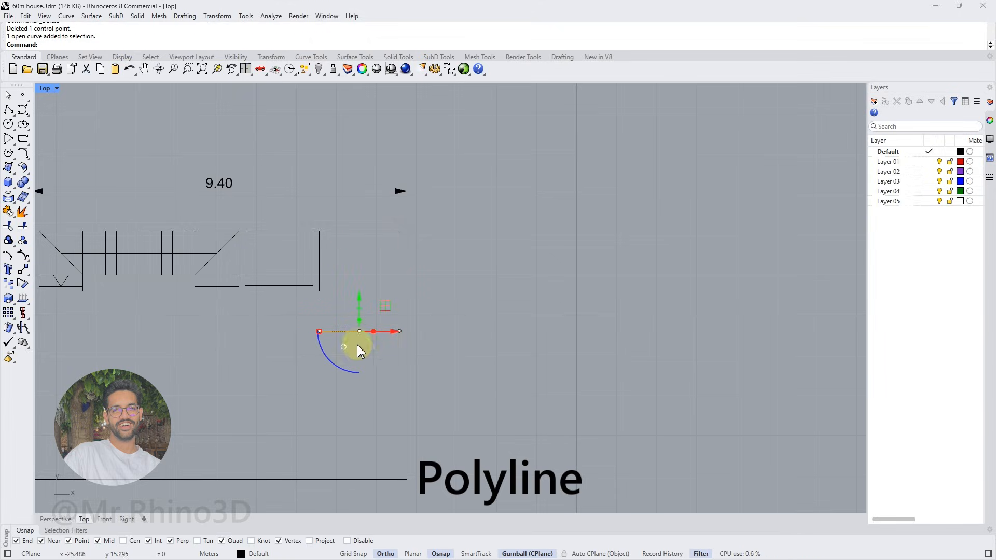
Offset the horizontal line at the right wall downward by 0.5 m with a flat cap to form a closed rectangle
right_drag(380, 336, 394, 314)
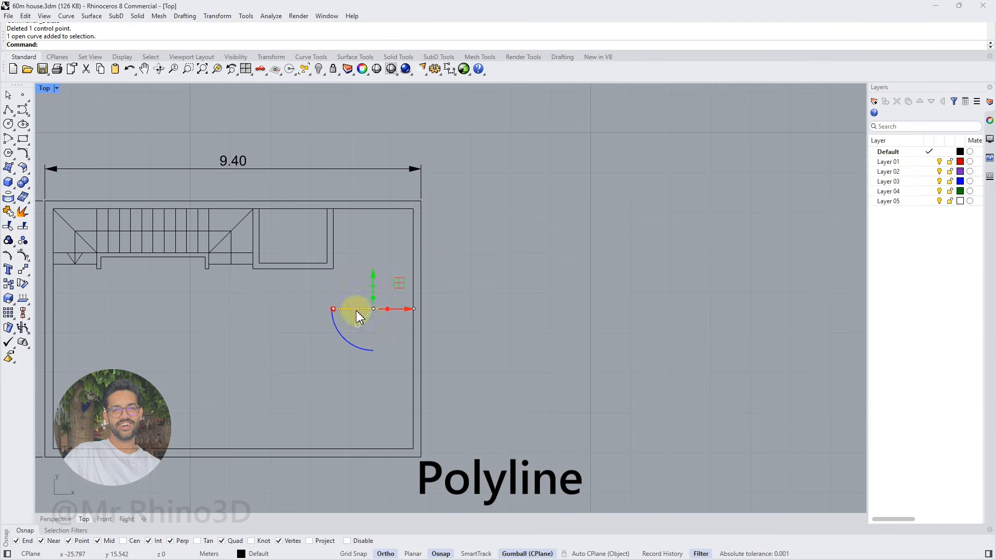
click(24, 155)
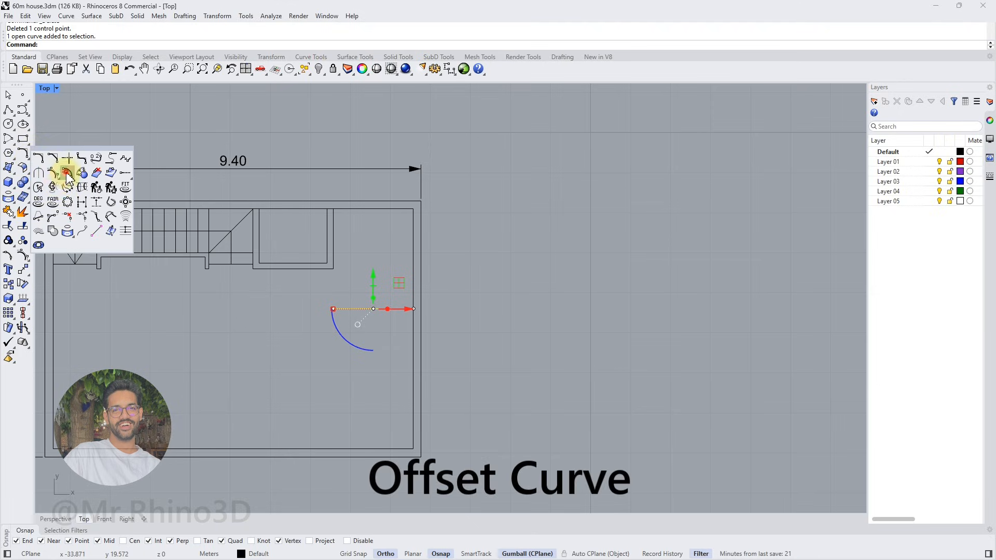
click(53, 187)
text(.5)
key(Return)
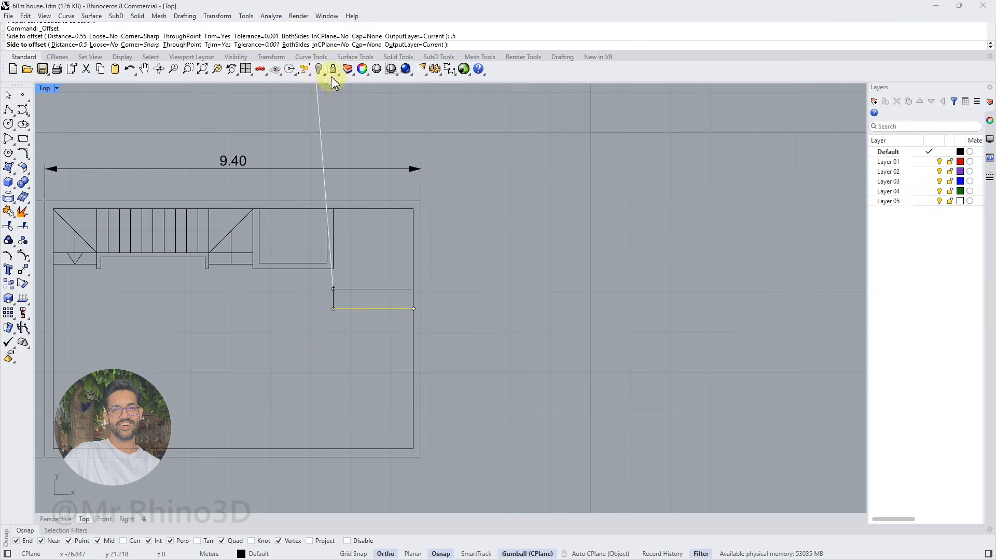
click(363, 44)
click(71, 44)
click(365, 382)
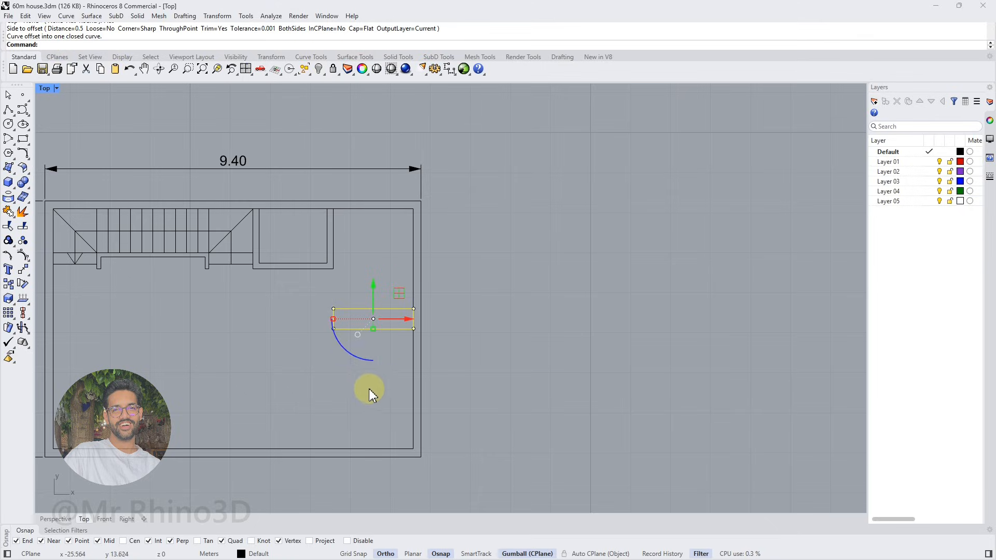
click(382, 395)
Draw a line along the lower edge of the closed rectangle at the right wall
right_drag(369, 378, 382, 365)
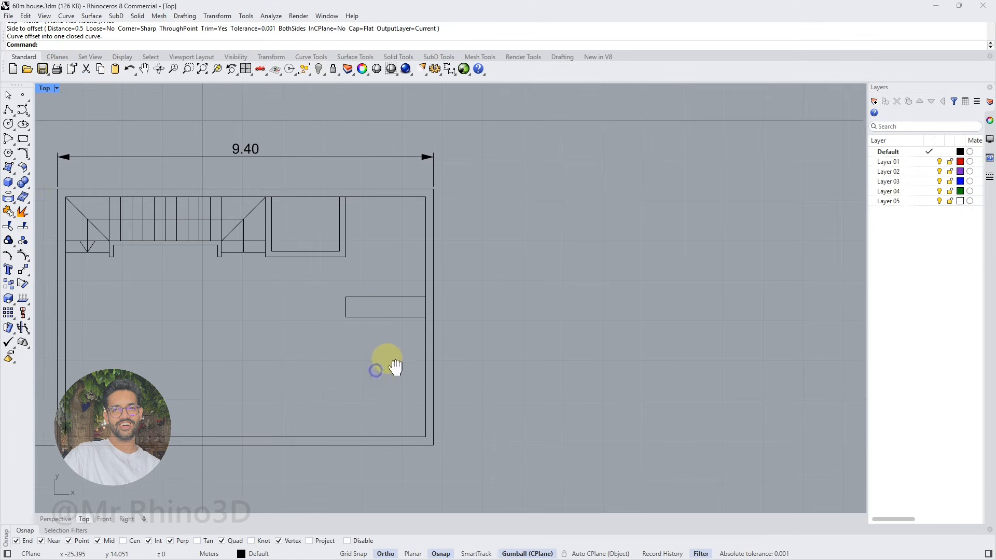
click(8, 110)
click(347, 315)
click(426, 316)
right_click(426, 316)
Offset the rectangle's lower edge line downward by 0.1 m with a flat cap to form a thin partition
click(350, 316)
click(383, 354)
text(Offset)
key(Return)
text(.1)
key(Return)
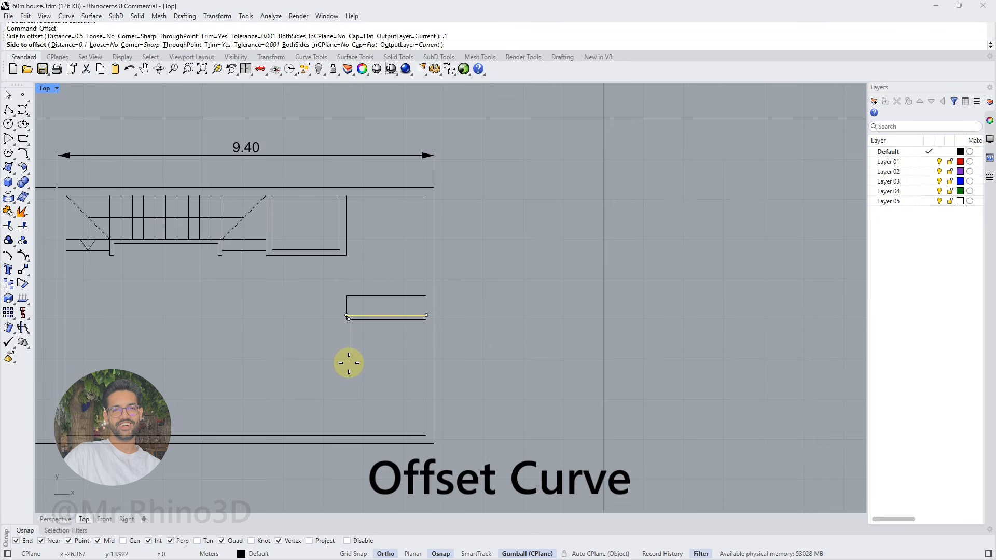
click(348, 362)
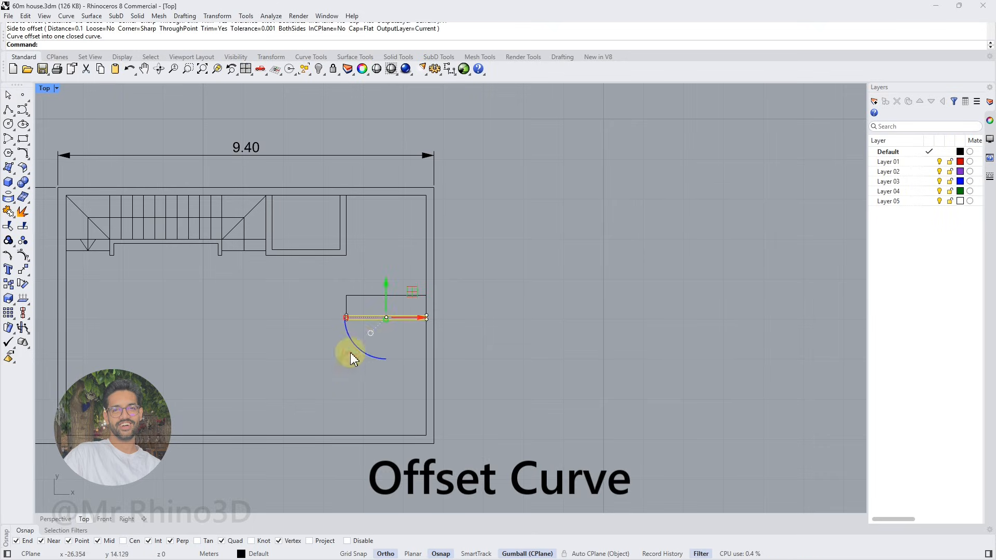
Draw a vertical guide line from the small room's lower left outer corner down to the lower wall's inner face
right_drag(422, 333, 451, 294)
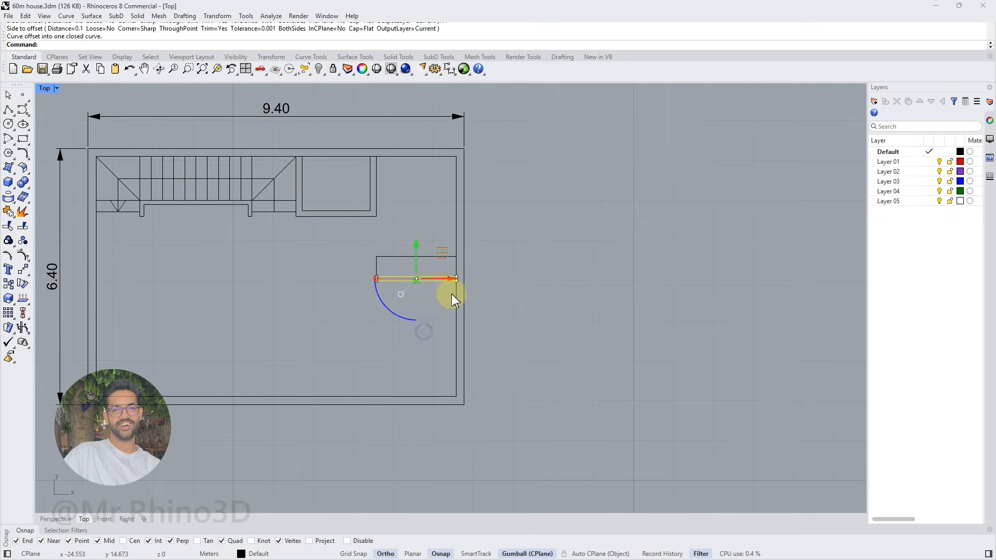
click(6, 111)
click(296, 216)
Draw a polyline along the partition, right wall and lower wall to the guide line and 3 m up, and delete the guide
click(377, 281)
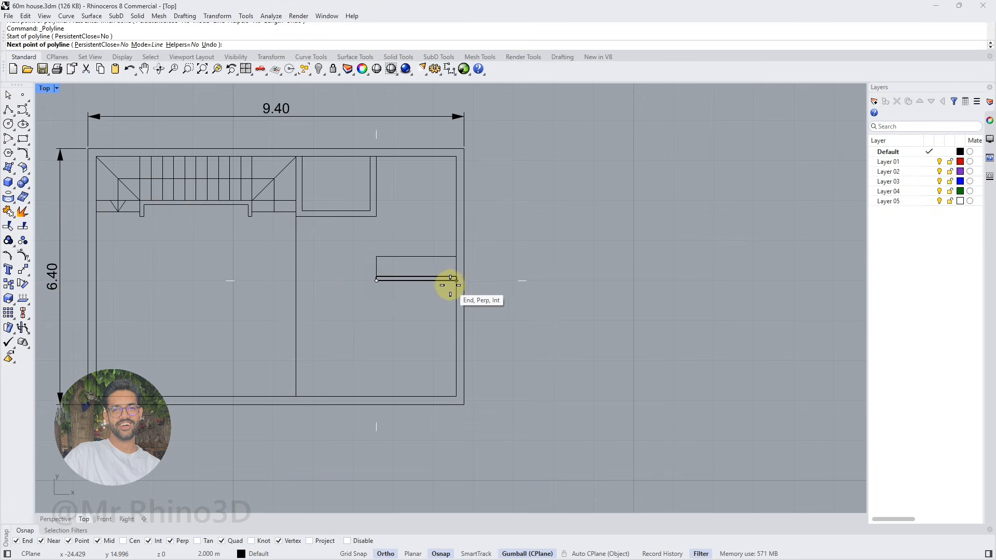
click(456, 281)
click(456, 396)
click(297, 396)
text(3)
key(Return)
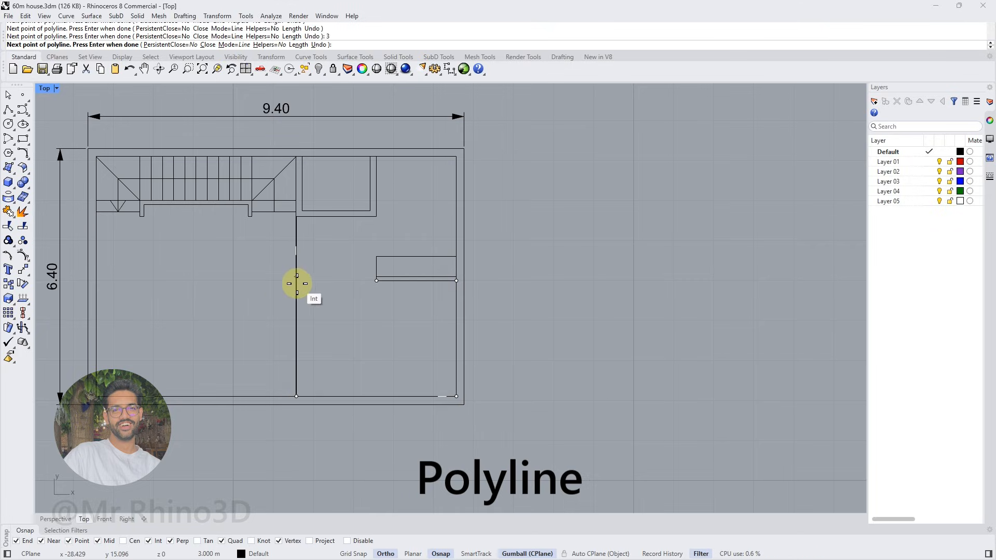
click(297, 284)
key(Return)
click(297, 260)
key(Delete)
Offset the open polyline inward by 0.6 m to form a closed counter, and widen its left arm by moving the arm's inner edge inward
click(297, 288)
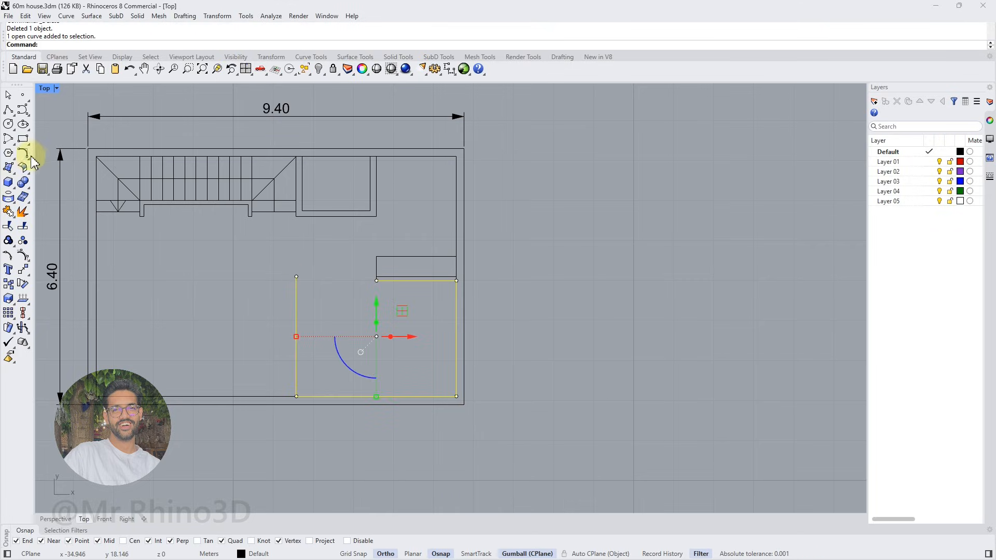
click(31, 155)
click(84, 187)
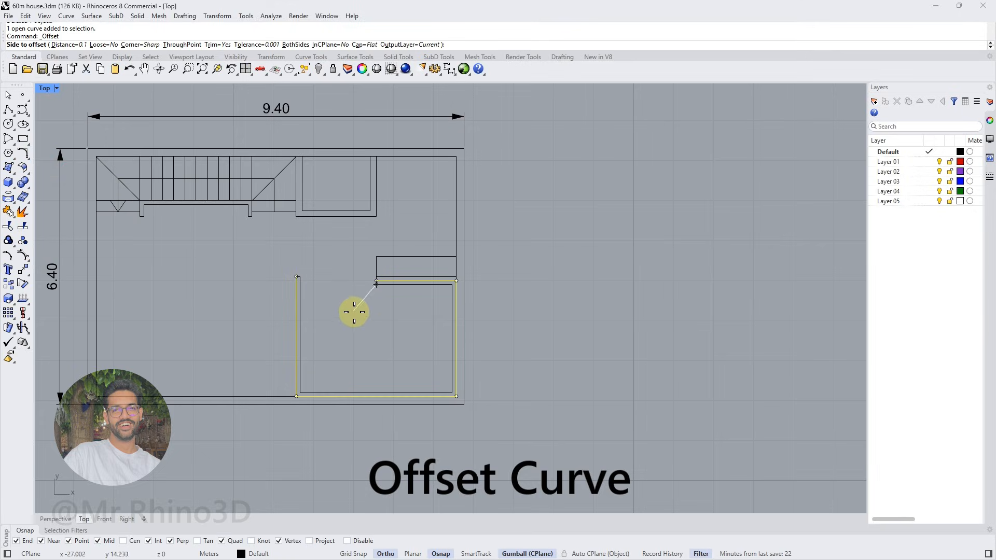
text(.6)
key(Return)
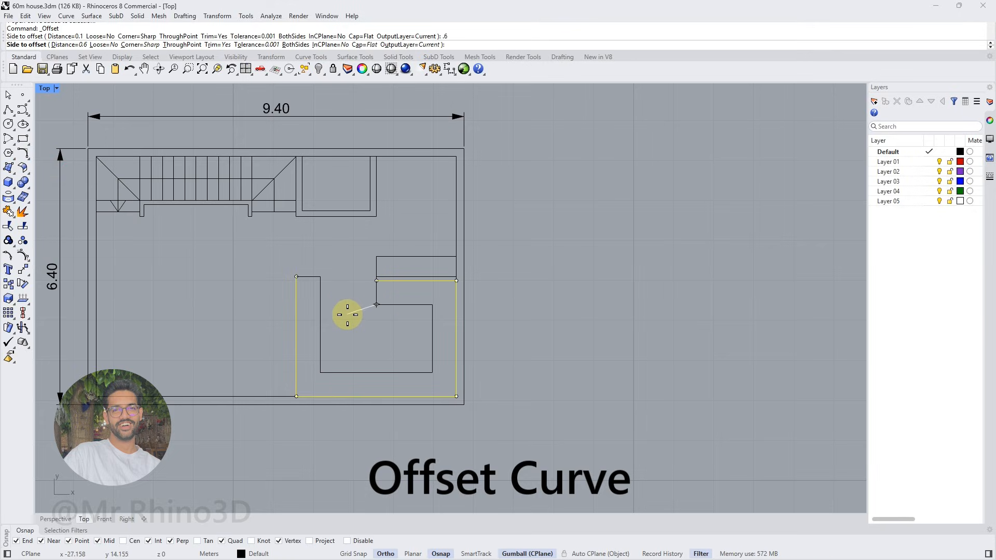
click(347, 315)
drag(318, 260, 330, 379)
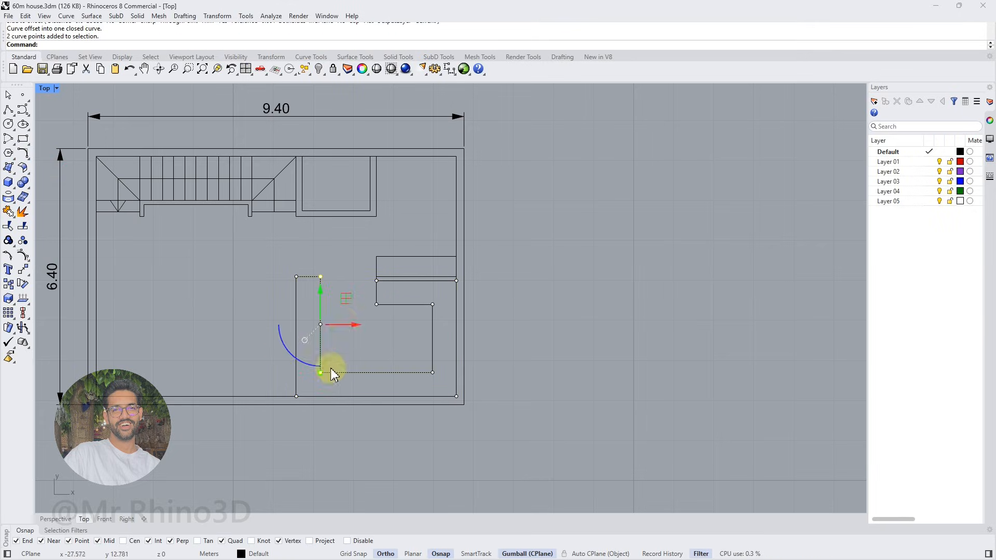
click(356, 371)
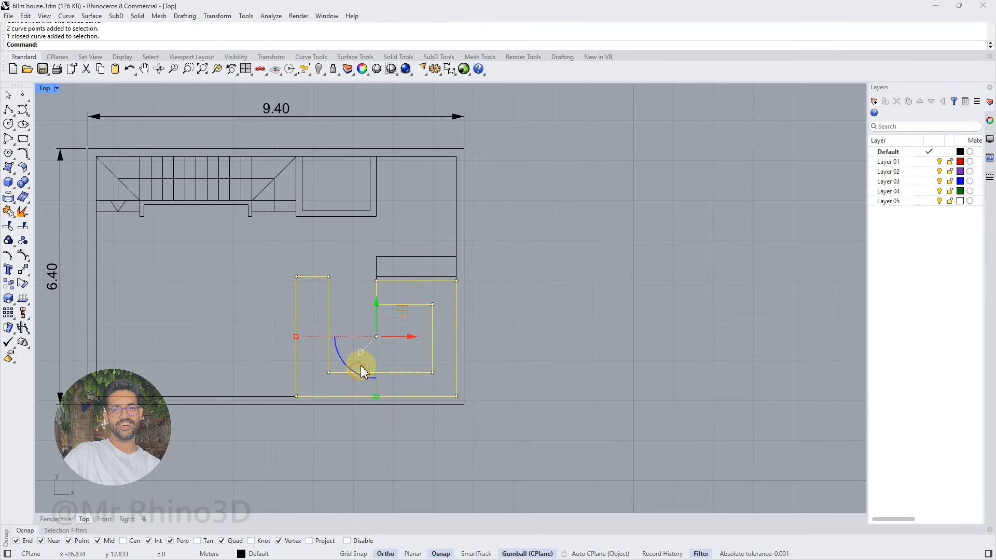
scroll(356, 278, up, 2)
click(2, 112)
click(381, 276)
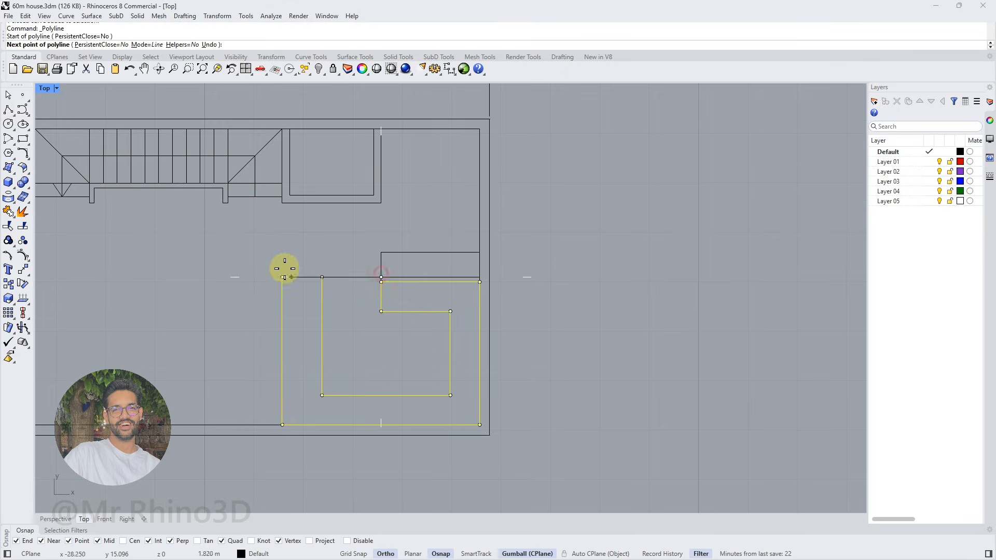
key(Escape)
scroll(372, 271, down, 4)
right_drag(391, 298, 422, 290)
scroll(423, 290, up, 2)
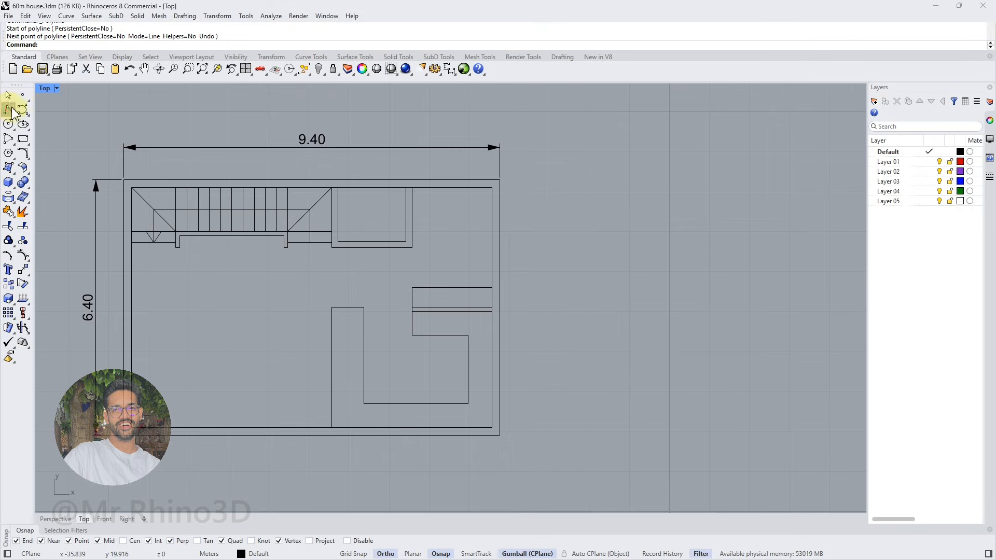
Draw a horizontal line across the middle of the closet rectangle, from its left edge to the right wall
click(11, 108)
scroll(421, 288, up, 2)
click(405, 302)
scroll(406, 301, up, 2)
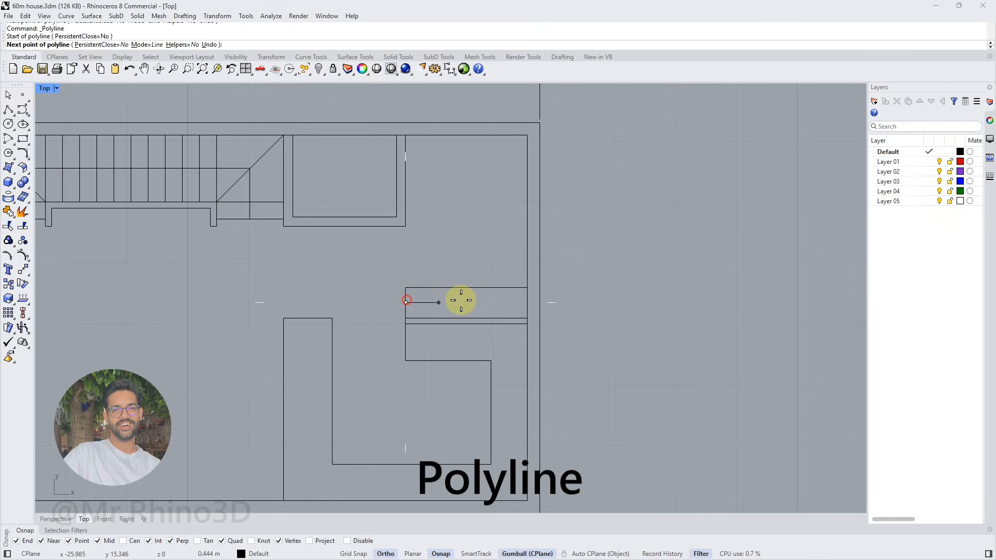
right_click(527, 303)
Draw a row of short slanted and vertical strokes across the closet's centre line to represent hangers
scroll(427, 294, up, 6)
right_click(401, 296)
click(398, 293)
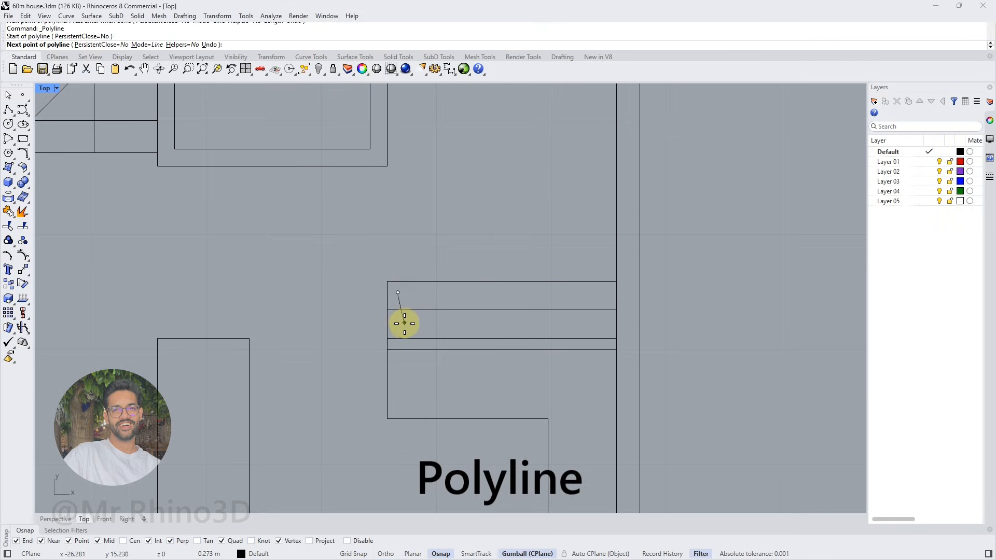
click(405, 328)
right_click(407, 324)
right_click(416, 309)
click(421, 292)
key(F8)
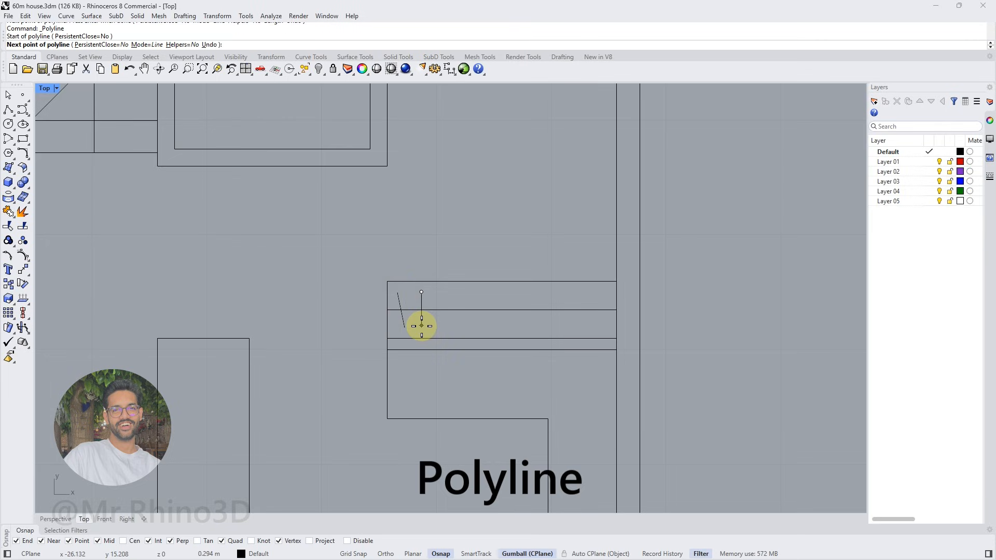
click(422, 328)
right_click(433, 327)
right_click(432, 327)
click(441, 328)
shift+click(448, 294)
right_click(459, 294)
mouse_move(465, 295)
mouse_down()
mouse_move(394, 304)
mouse_move(571, 308)
mouse_move(439, 305)
mouse_up()
scroll(441, 303, down, 2)
scroll(504, 311, down, 6)
scroll(467, 309, up, 2)
key(Escape)
Draw a short line across the right wall's thickness at the upper inner corner and move it down 0.1 m
scroll(466, 307, up, 2)
drag(540, 310, 548, 311)
scroll(534, 311, down, 6)
right_drag(537, 264, 529, 291)
key(Escape)
click(8, 110)
click(549, 227)
click(558, 227)
right_click(557, 227)
scroll(554, 227, up, 2)
click(554, 227)
click(555, 193)
text(-0.1)
key(Return)
Copy the short wall line downward as the second jamb and trim the right wall between the two lines to create an opening
click(554, 197)
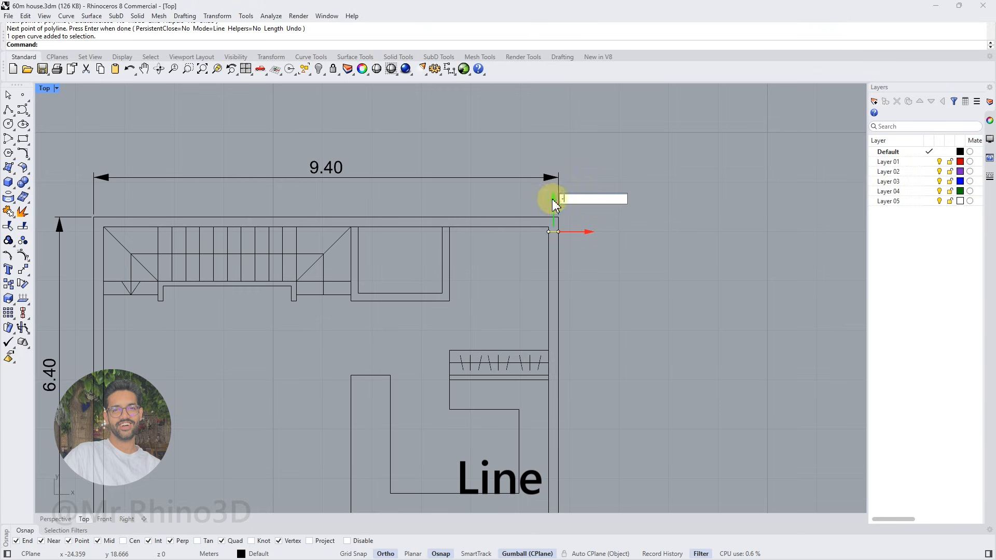
click(540, 251)
drag(558, 263, 570, 222)
text(Trim)
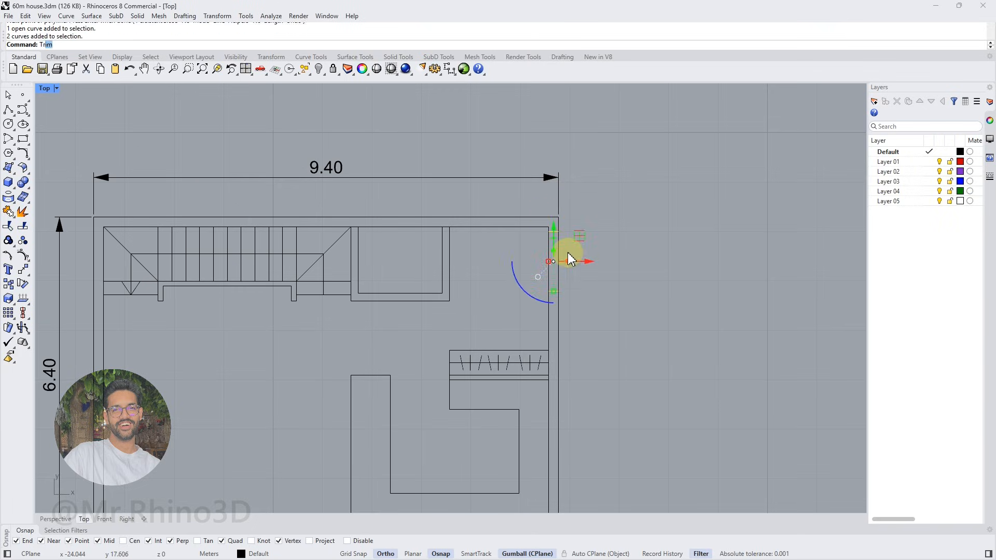
key(Return)
drag(574, 258, 540, 259)
key(Return)
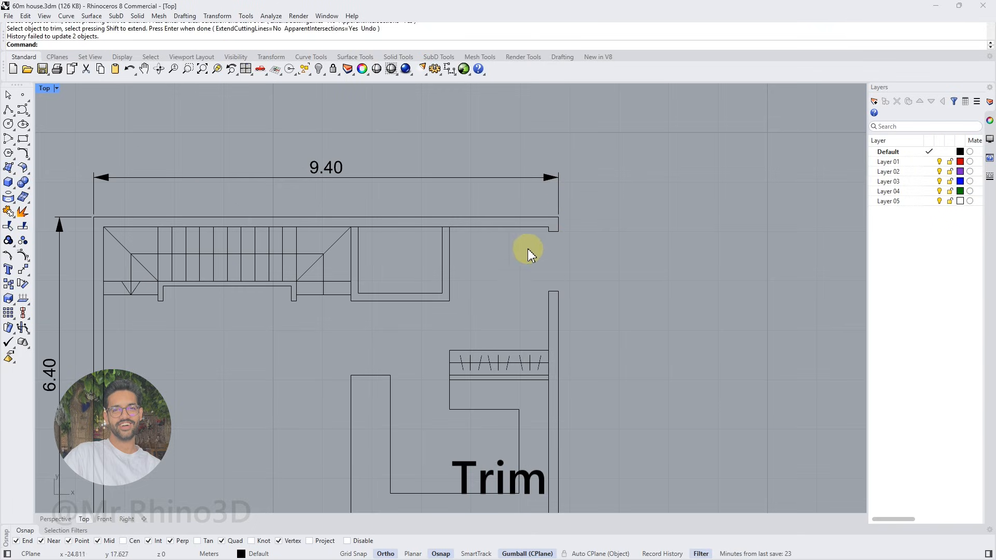
Copy the floor plan's walls and stairs 10 m to the right, leaving out the small room, closet, partition and counter
scroll(538, 258, down, 5)
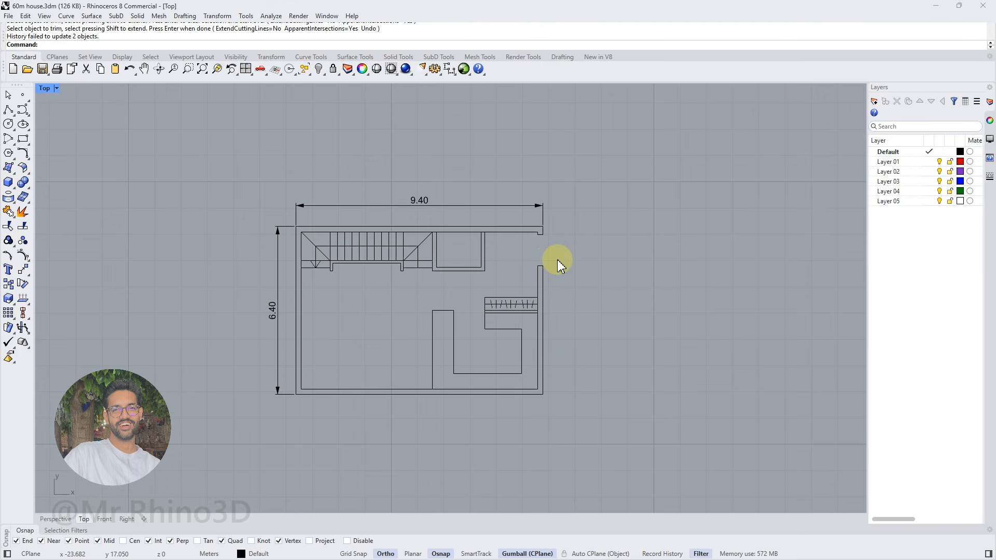
right_drag(555, 262, 512, 276)
drag(245, 229, 499, 426)
right_drag(519, 389, 474, 382)
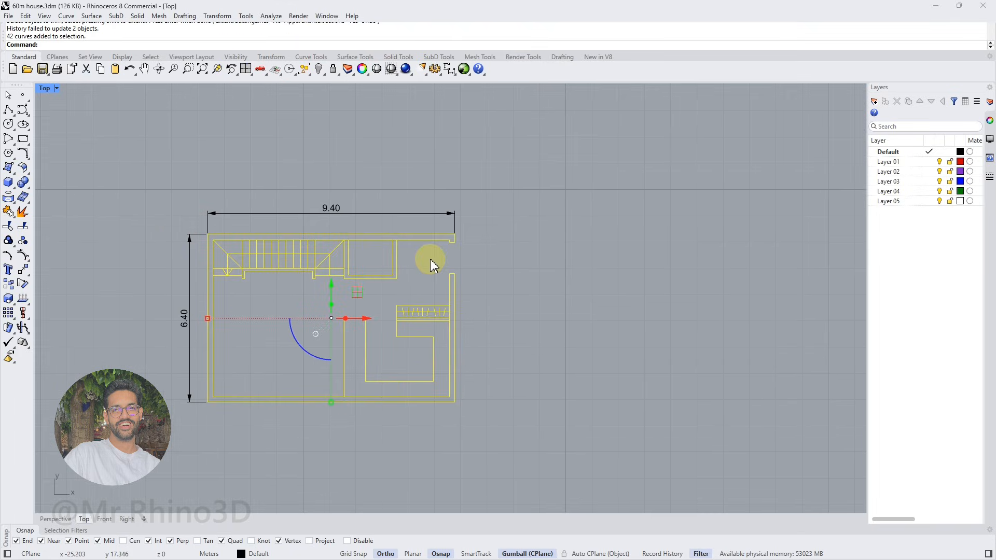
ctrl+click(362, 279)
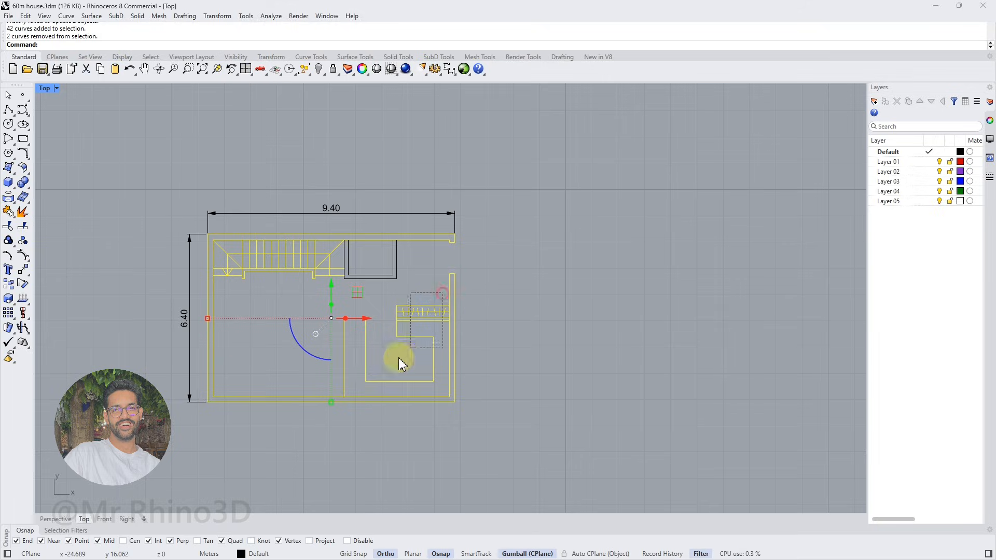
ctrl+drag(417, 345, 336, 374)
drag(366, 318, 367, 318)
text(10)
key(Return)
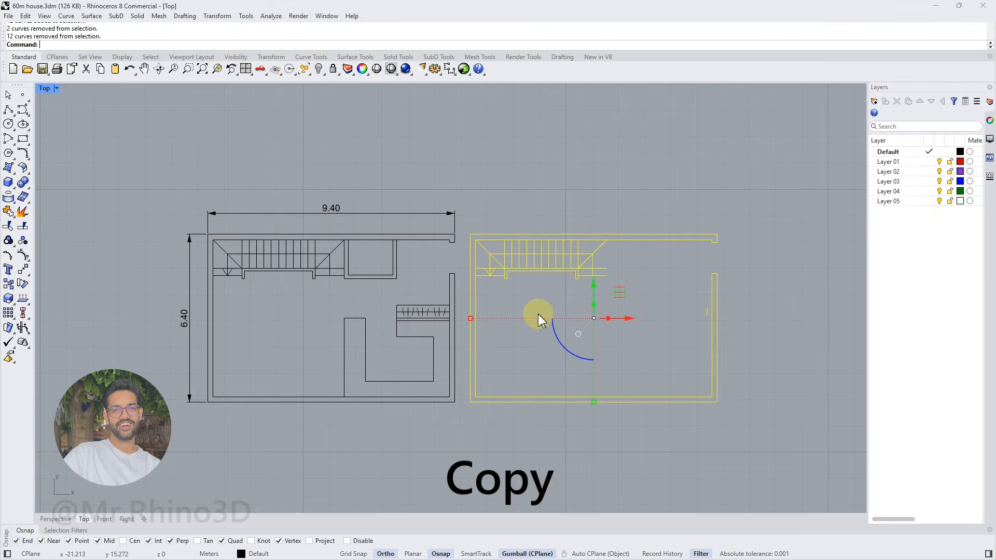
Delete the stray hanger stroke beside the right wall of the copied plan
right_drag(542, 312, 419, 308)
key(Escape)
click(584, 308)
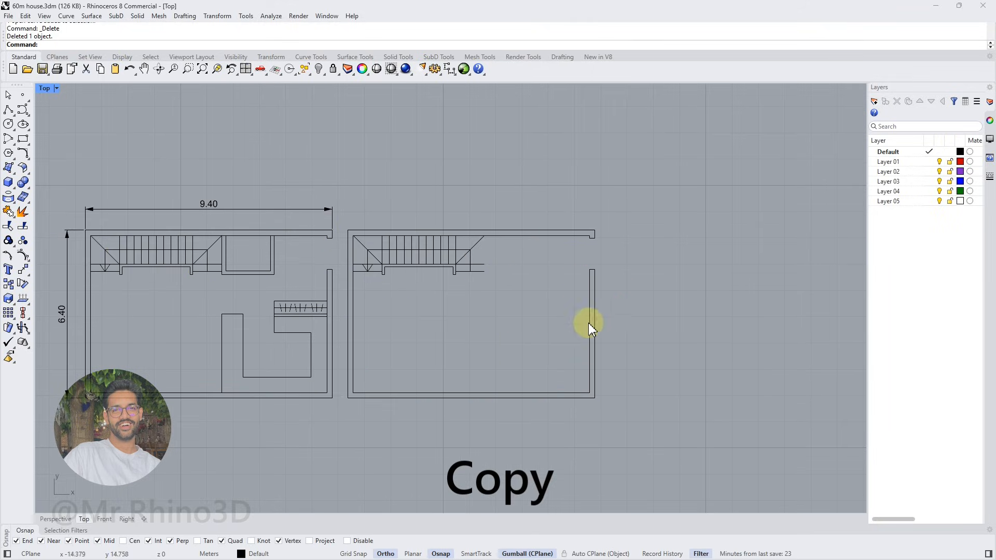
key(Delete)
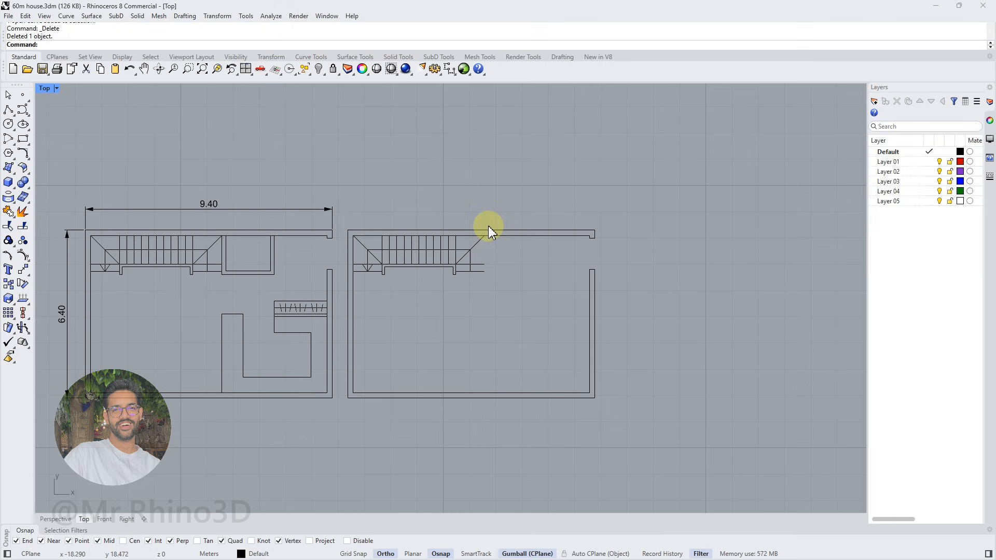
click(22, 110)
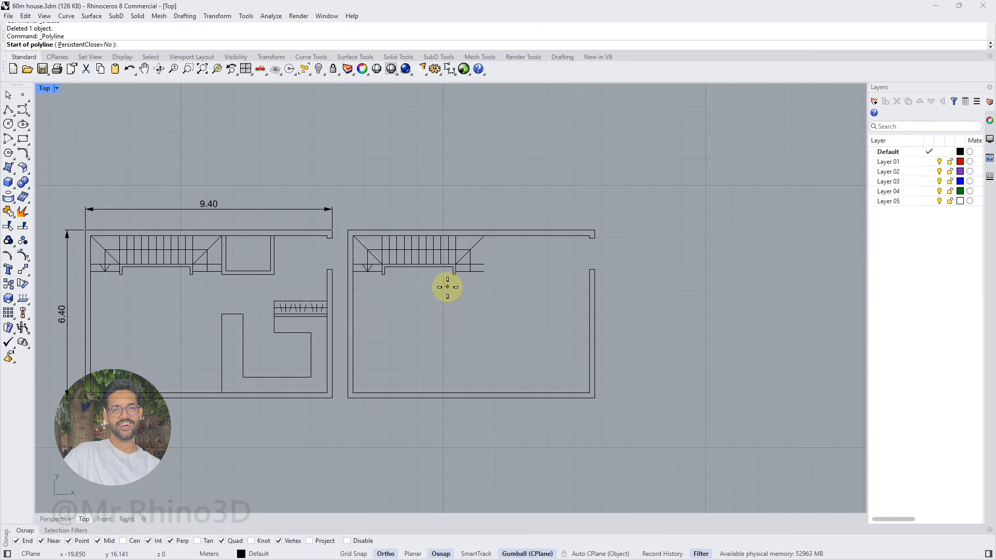
click(485, 236)
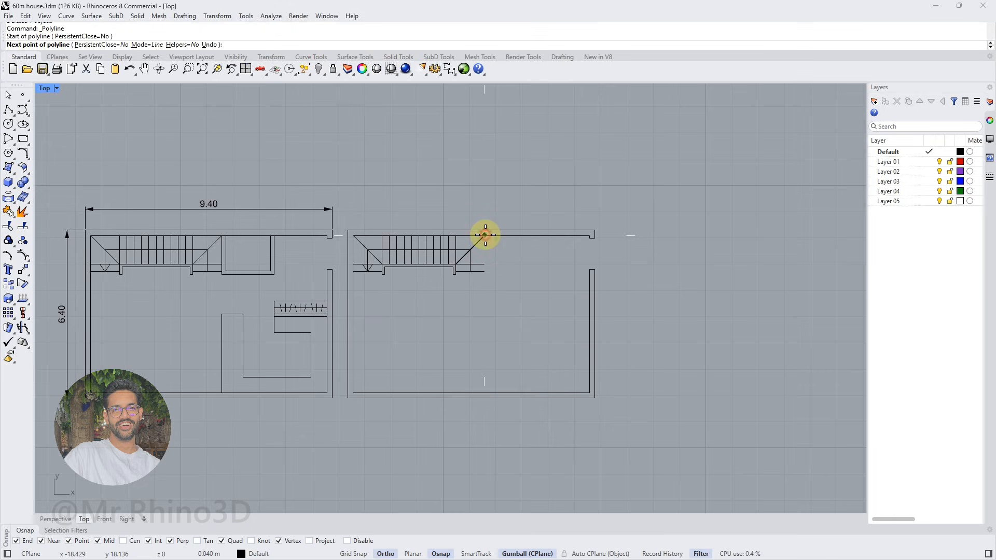
key(Escape)
Copy the small room's inner and outer wall outlines to the matching place beside the stairs in the second plan
click(222, 253)
shift+click(226, 249)
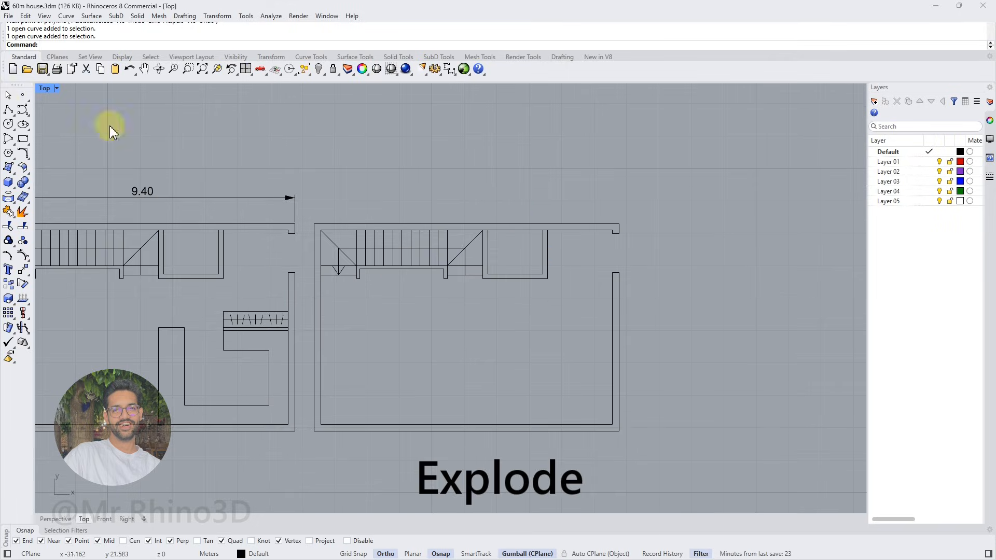
scroll(578, 258, up, 3)
Explode the copied room outlines and delete all segments except the two vertical lines next to the stairs
drag(562, 260, 506, 319)
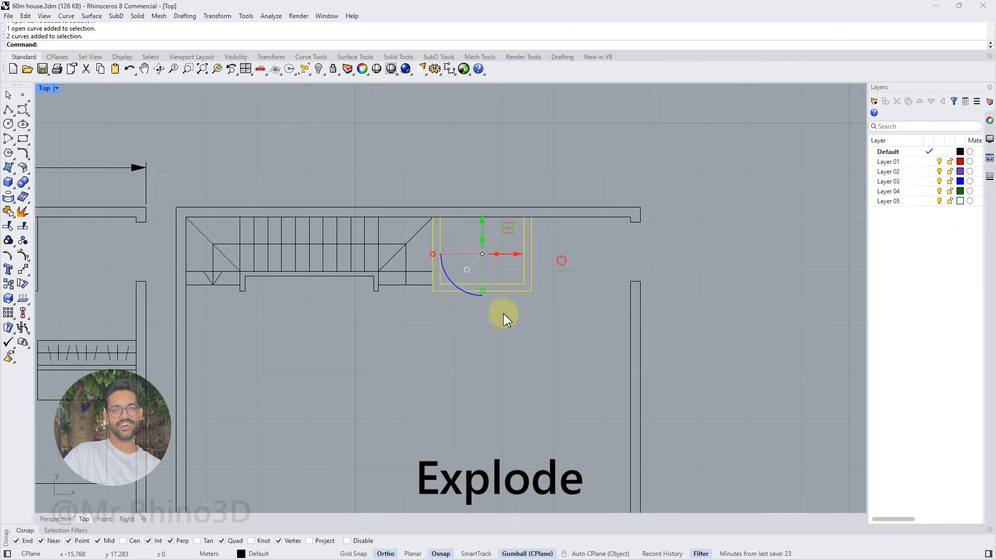
click(24, 214)
drag(560, 264, 483, 300)
key(Delete)
scroll(428, 282, up, 2)
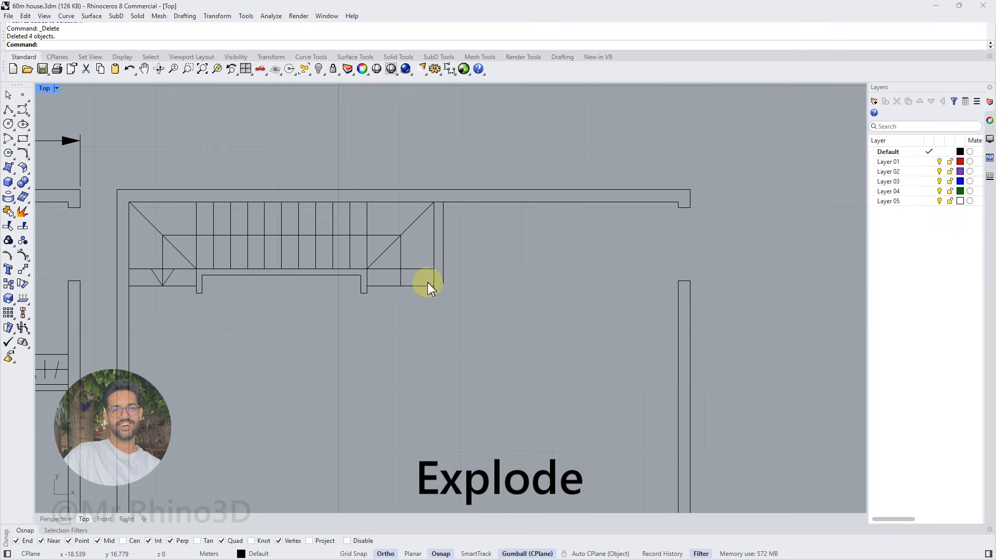
Draw a horizontal line between the stair railing's inner corners in the second plan and move it straight down below the stairs
click(8, 111)
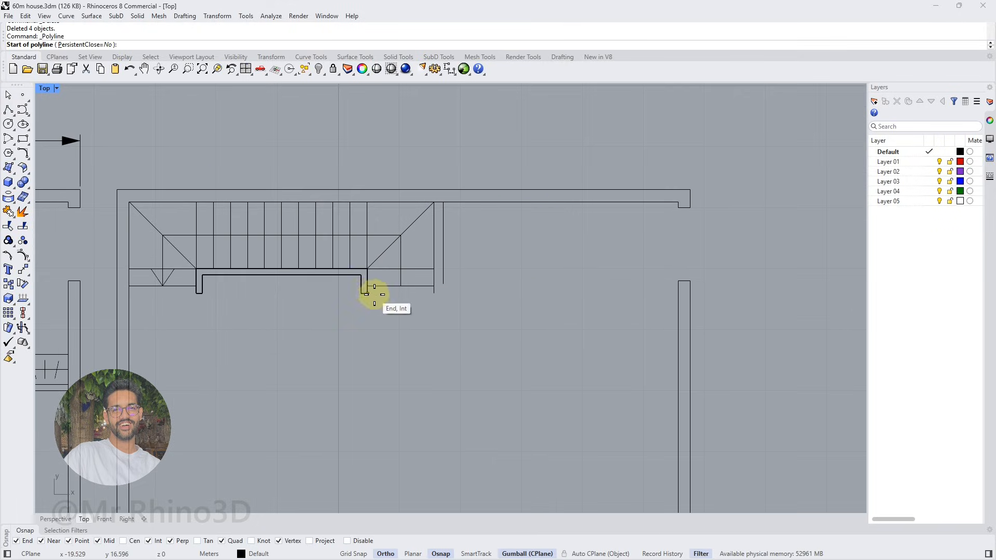
scroll(428, 309, down, 2)
key(Escape)
right_drag(420, 329, 510, 316)
key(Return)
click(337, 271)
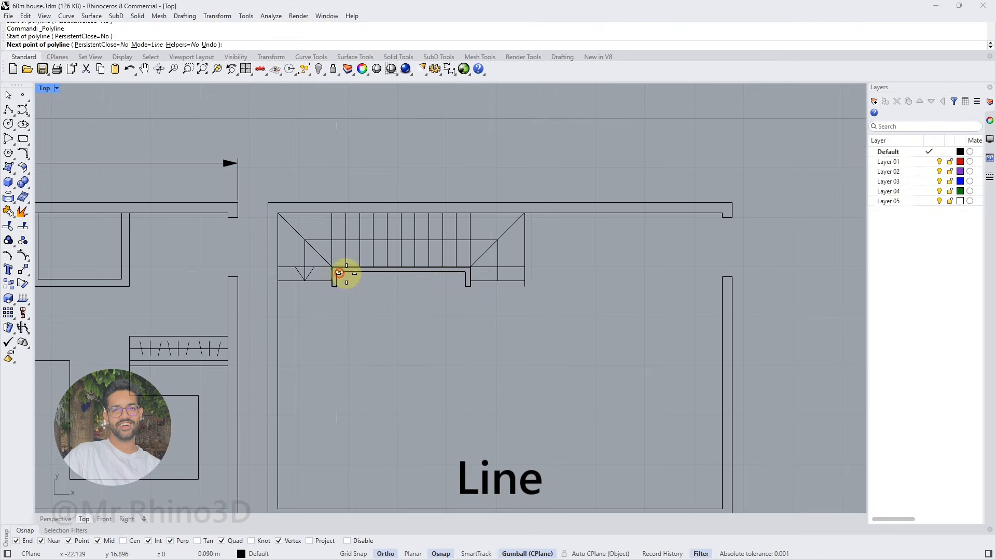
key(Return)
click(444, 272)
key(Return)
click(401, 238)
text(-1.)
key(Return)
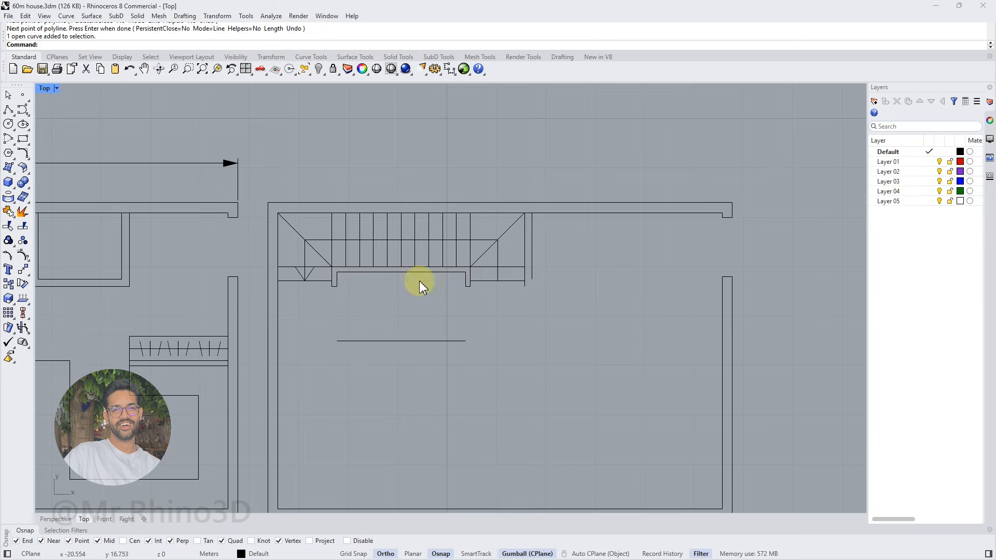
Fillet the horizontal line with the vertical line at the stairs' right end, using radius 0 with trim and join on
click(23, 153)
click(462, 340)
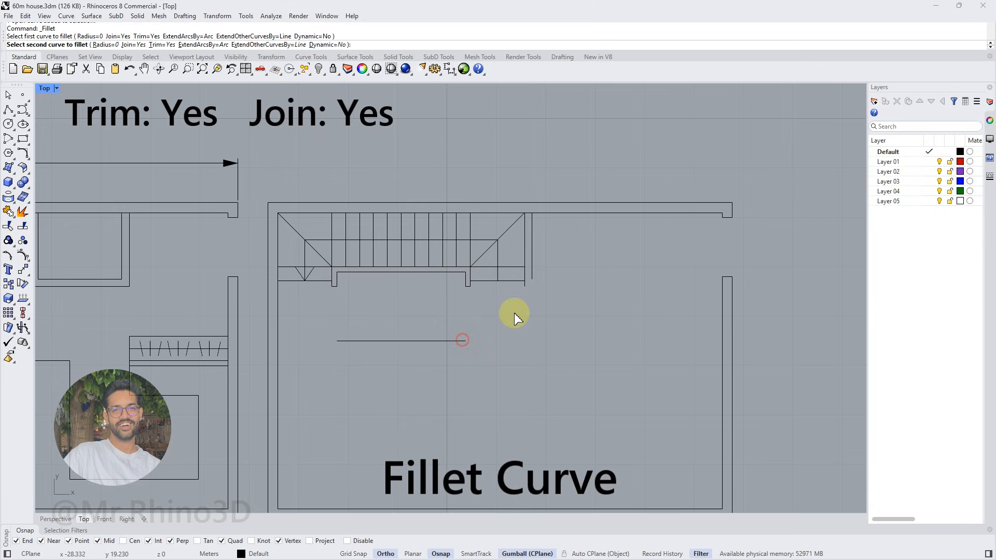
click(526, 292)
Extend the joined line's left end to the inner face of the second plan's left wall
click(278, 339)
text(Extend)
key(Return)
click(349, 342)
scroll(358, 333, down, 4)
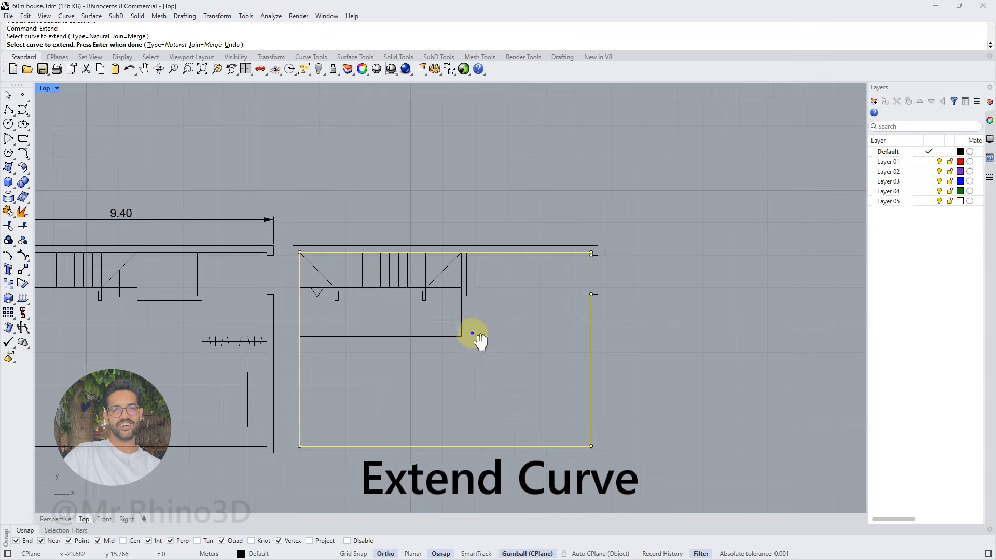
right_drag(463, 334, 394, 325)
key(Return)
key(Escape)
Offset the L-shaped curve around the stairs outward by 0.15 m to give the partition its thickness
click(396, 327)
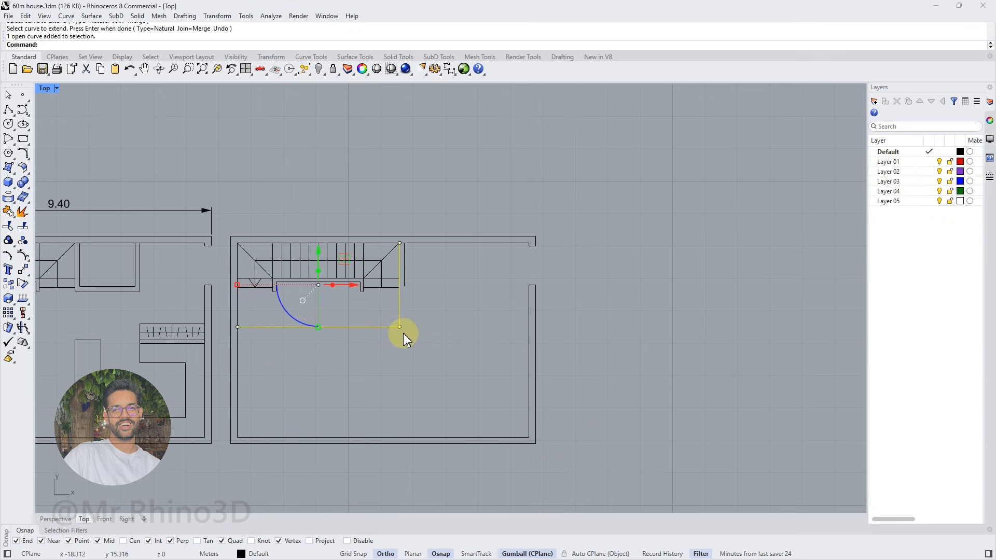
click(24, 154)
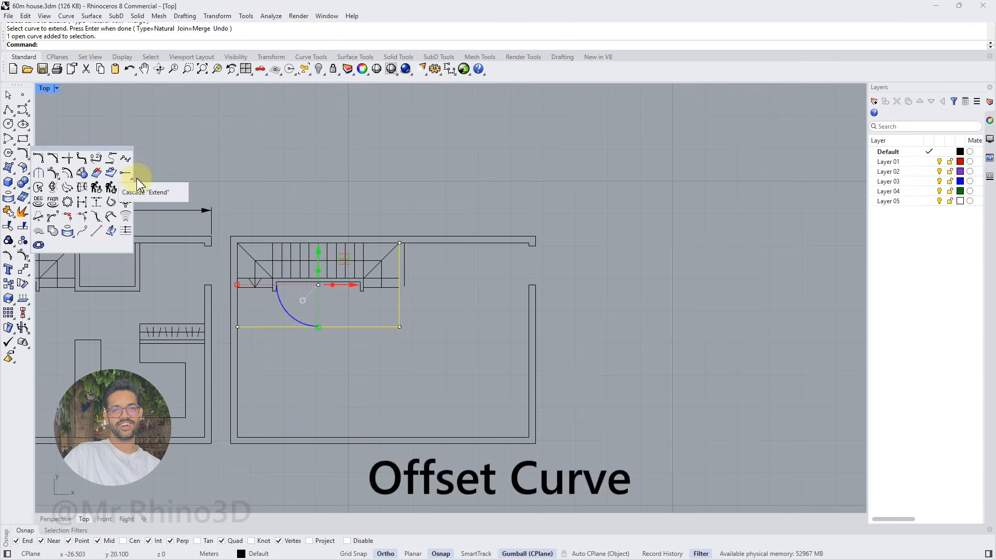
click(68, 174)
text(.15)
key(Return)
click(395, 351)
Delete the leftover vertical line from the copied small room beside the stairs
scroll(411, 262, up, 2)
click(403, 265)
click(435, 297)
key(Delete)
Draw two vertical lines continuing both faces of the stair partition down to the lower wall's inner face
right_drag(427, 310, 408, 280)
click(8, 111)
click(398, 440)
click(392, 306)
key(Return)
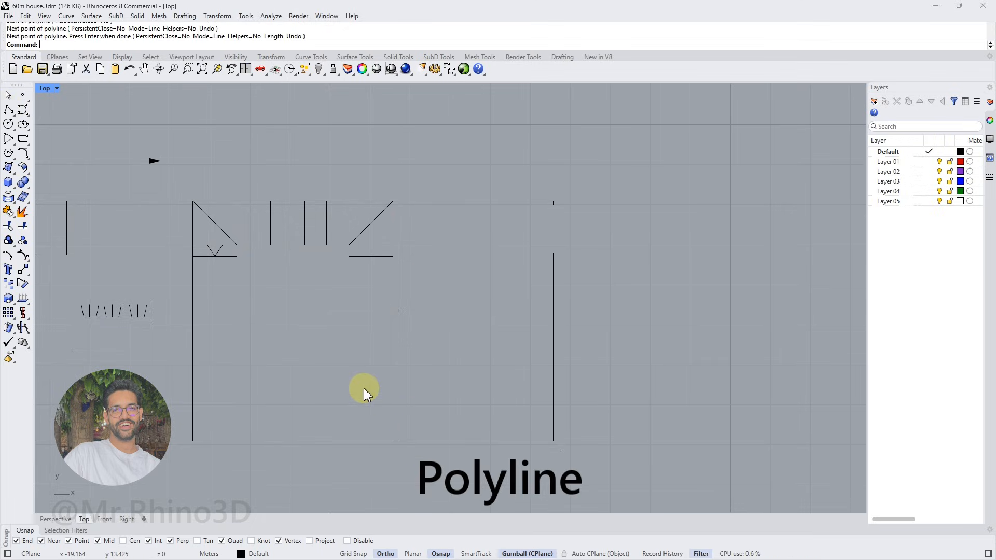
Delete the jamb lines and short wall stub around the opening in the second plan's right wall
scroll(344, 376, down, 3)
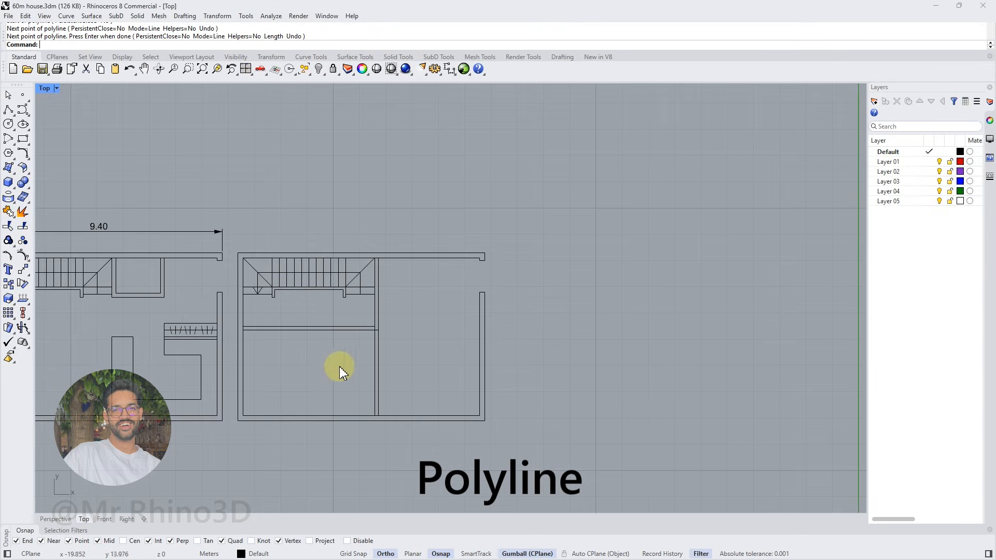
scroll(481, 263, up, 4)
click(483, 260)
scroll(481, 262, up, 4)
drag(469, 224, 528, 291)
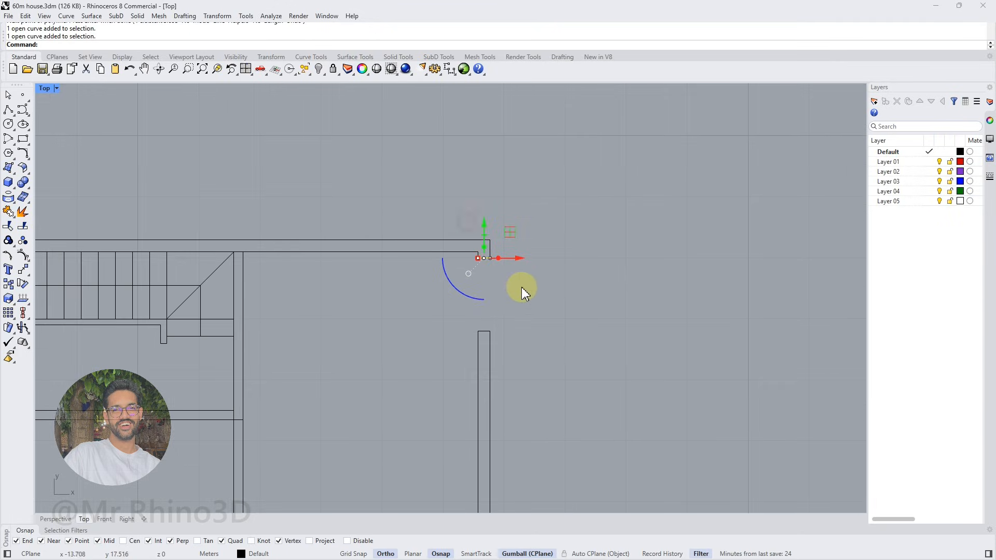
click(477, 256)
shift+click(491, 253)
drag(467, 269, 503, 256)
key(Delete)
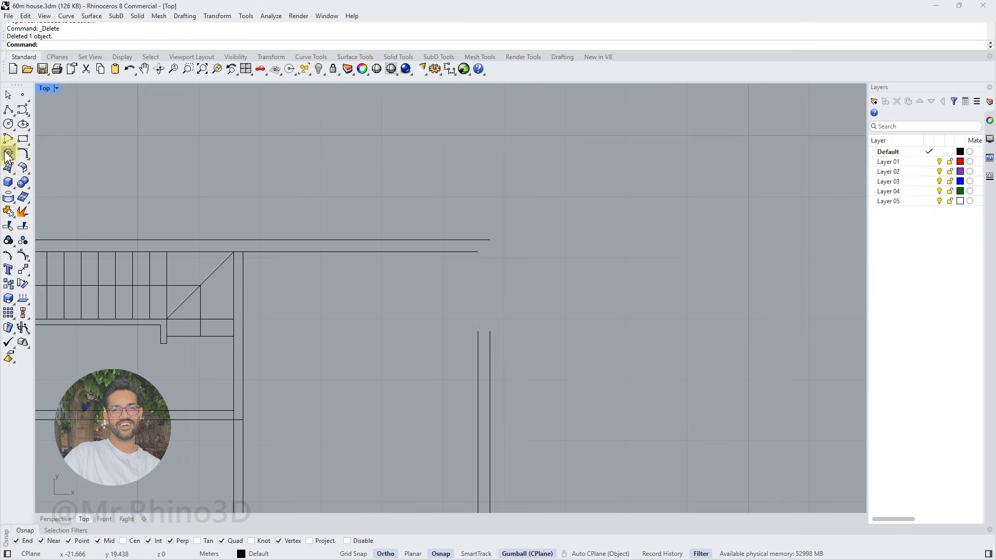
Close the second plan's upper-right corner by filleting the top and right wall lines with radius 0
click(9, 153)
click(479, 344)
click(478, 239)
scroll(477, 236, down, 5)
right_drag(397, 298, 476, 306)
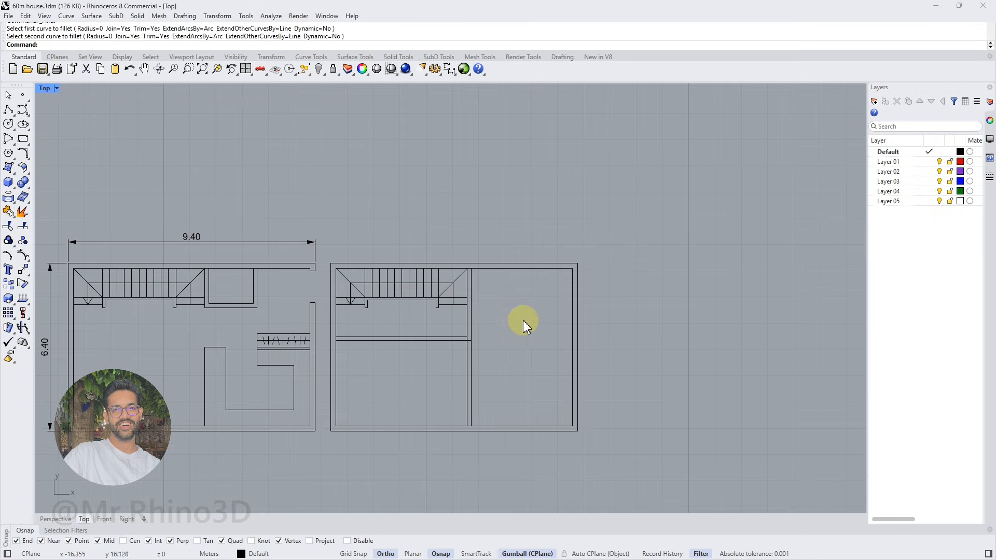
Draw a polyline stub 0.8 m long and 0.15 m thick extending the horizontal partition rightward past the stair partition
click(8, 109)
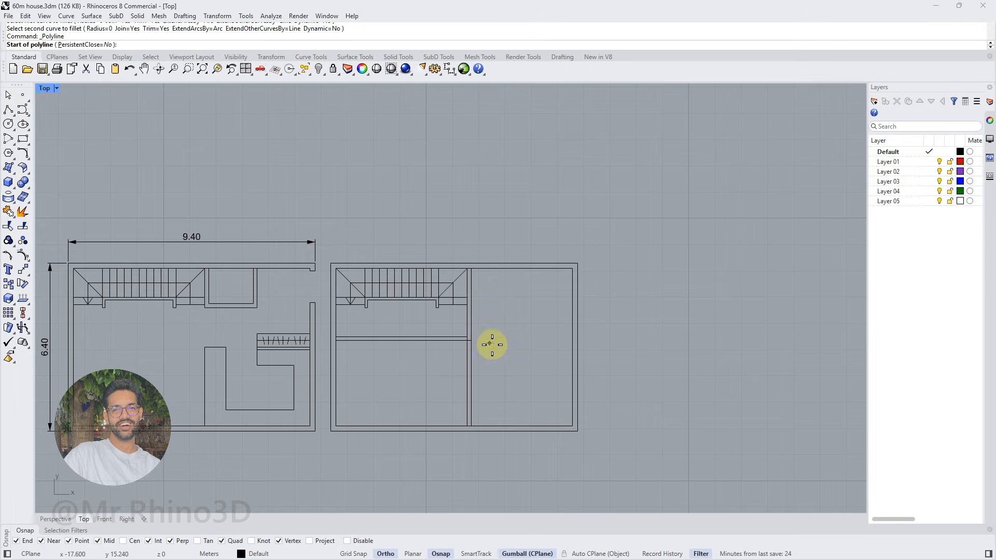
scroll(529, 364, up, 3)
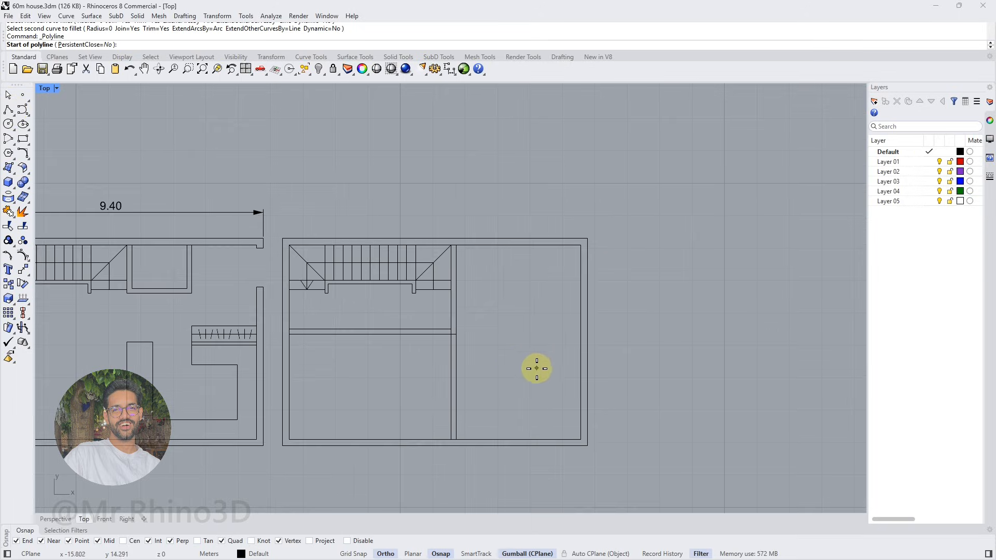
click(441, 329)
text(.8)
key(Return)
click(478, 329)
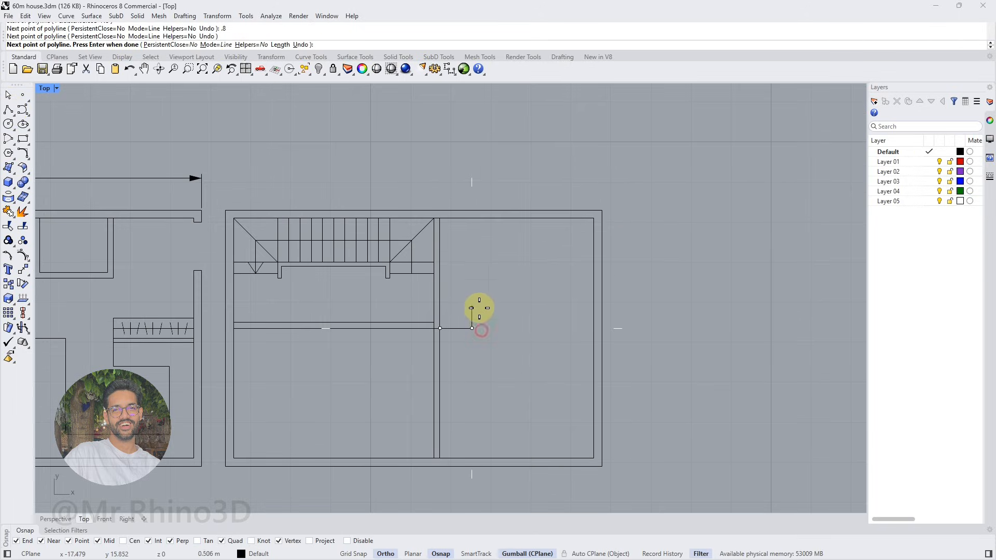
text(.15)
key(Return)
click(478, 309)
click(440, 323)
key(Return)
Draw a polyline from the second plan's inner upper-right corner 2.6 m down, 1.5 m left and back up to the top wall
right_drag(484, 332, 444, 338)
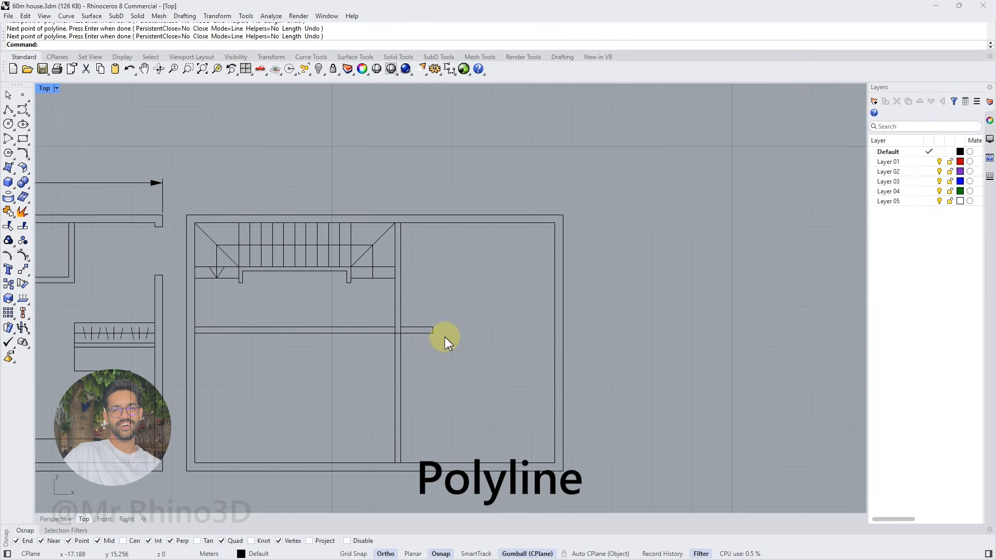
key(Return)
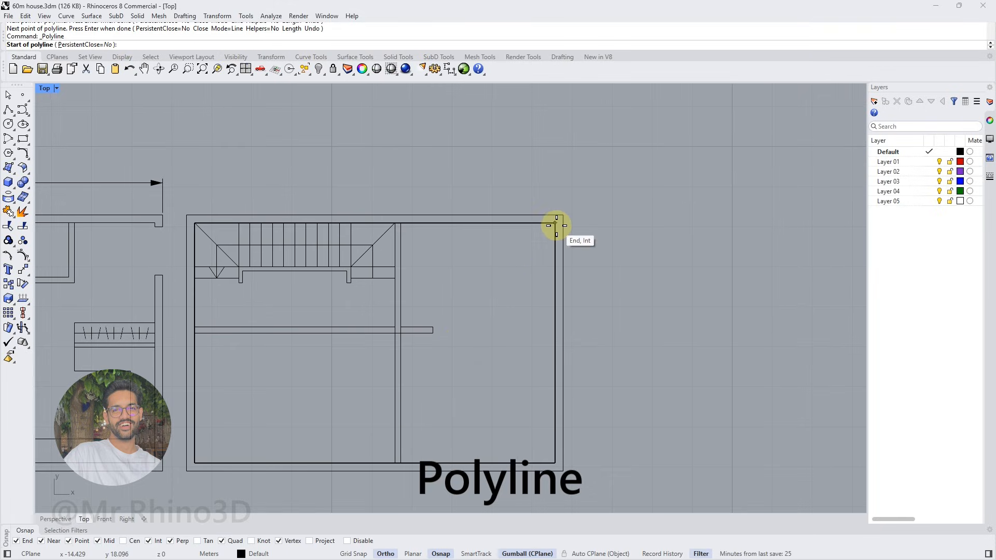
click(556, 225)
text(2.)
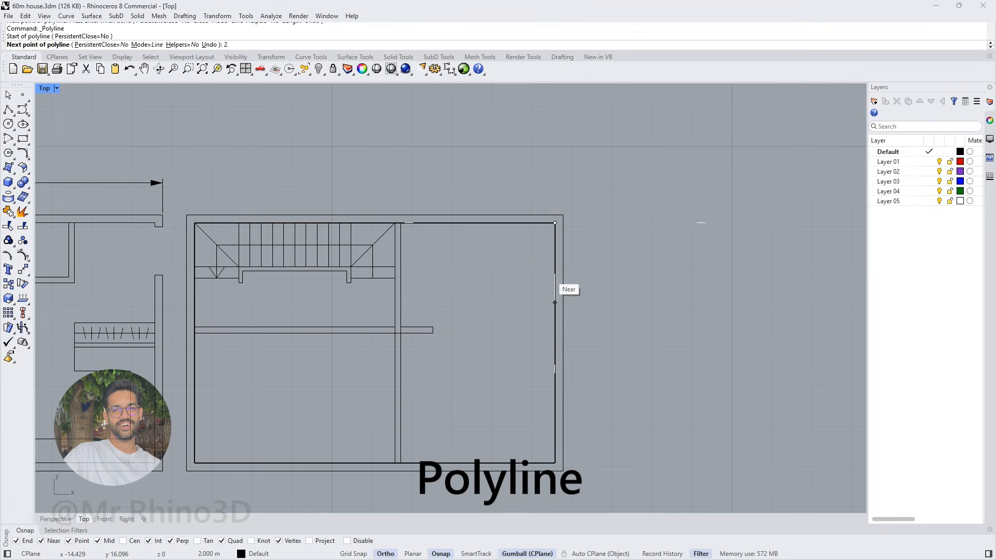
text(6)
key(Return)
click(549, 274)
text(1.5)
key(Return)
click(492, 283)
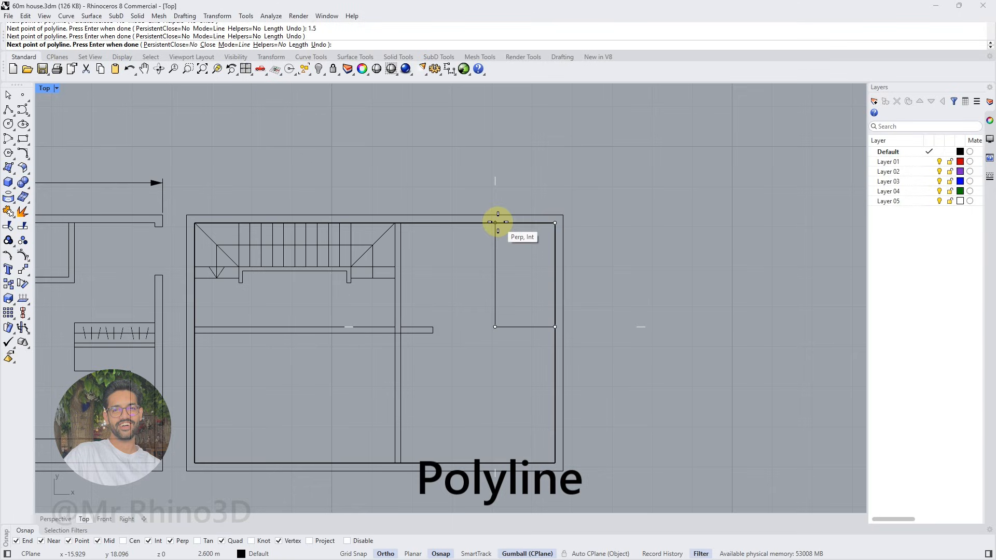
click(495, 223)
key(Return)
Delete the small room polyline's control point at the wall corner, leaving only its two partition sides
click(554, 242)
click(578, 279)
click(555, 223)
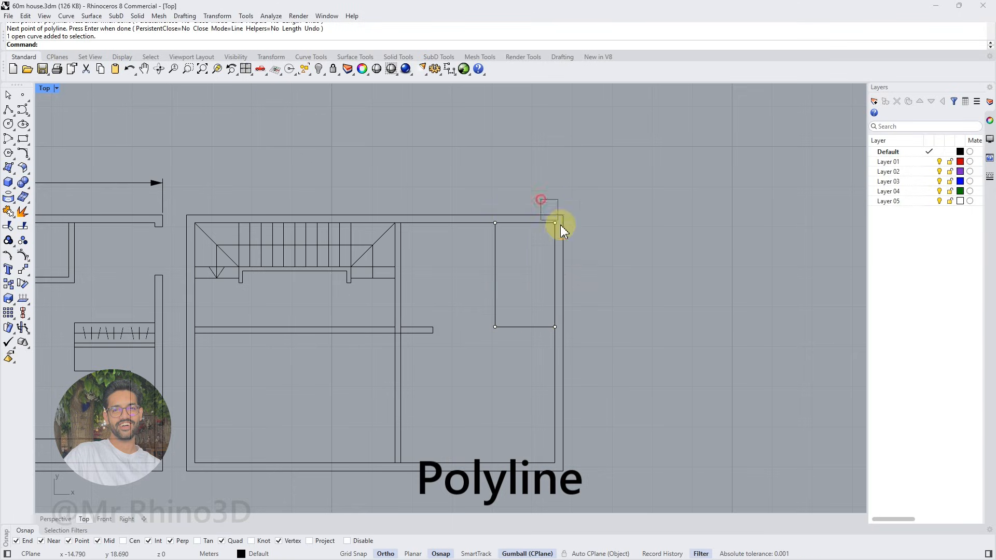
key(Delete)
Offset the small room's L-shaped curve outward by 0.15 m to give its partition thickness
click(495, 310)
text(Offset)
key(Return)
click(477, 318)
key(Escape)
click(8, 110)
scroll(512, 323, up, 2)
click(415, 335)
key(Escape)
Draw a polyline stub 0.4 m long and 0.15 m thick extending left from the small room's lower-left outer corner
key(Return)
click(484, 336)
text(.2)
key(Return)
click(474, 327)
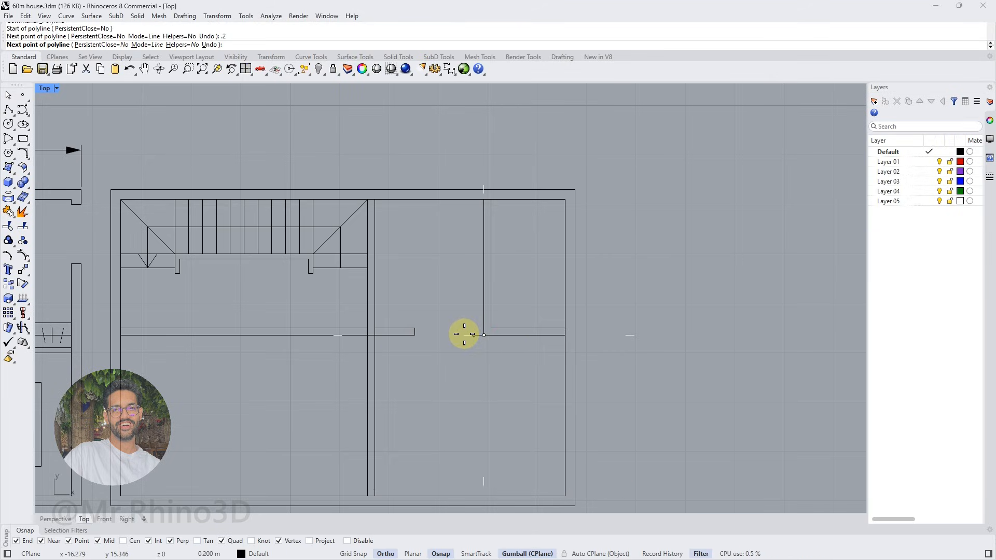
key(ctrl+z)
text(.4)
key(Return)
click(465, 335)
text(.15)
key(Return)
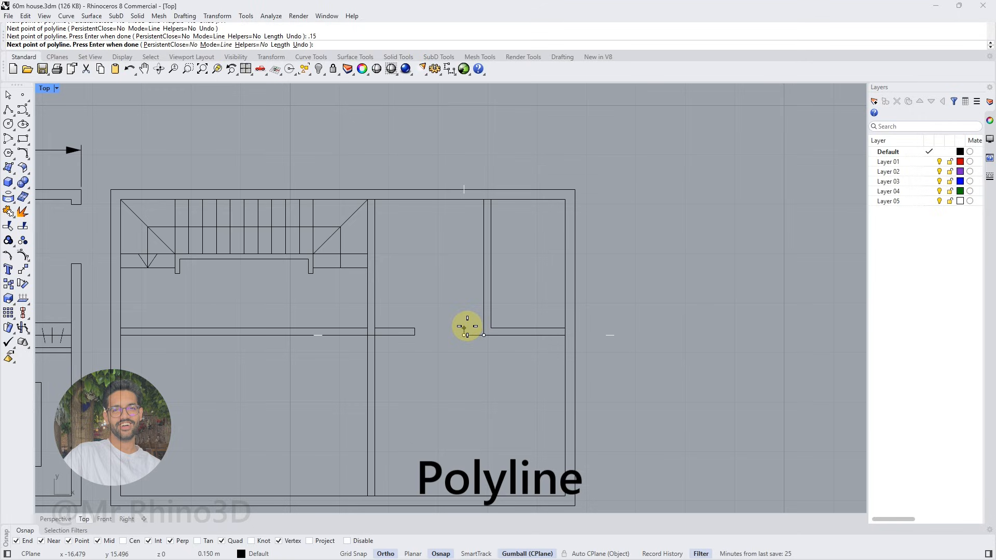
click(466, 327)
click(484, 328)
key(Return)
Mark a 0.8 m door opening with two lines across the small room's vertical partition, just above its lower corner
scroll(470, 330, down, 2)
scroll(445, 307, up, 2)
right_drag(457, 277, 454, 300)
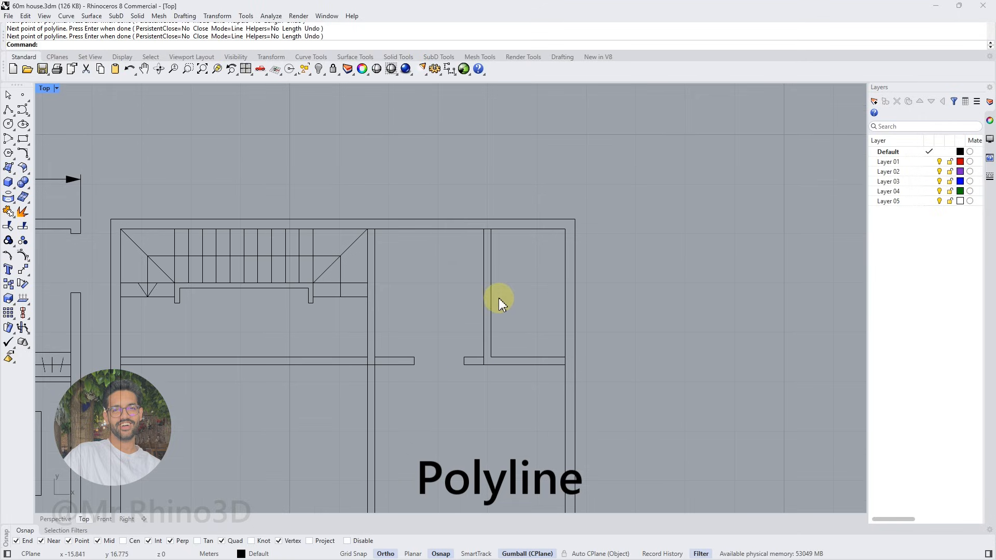
click(13, 112)
click(484, 357)
click(491, 357)
key(Return)
click(487, 357)
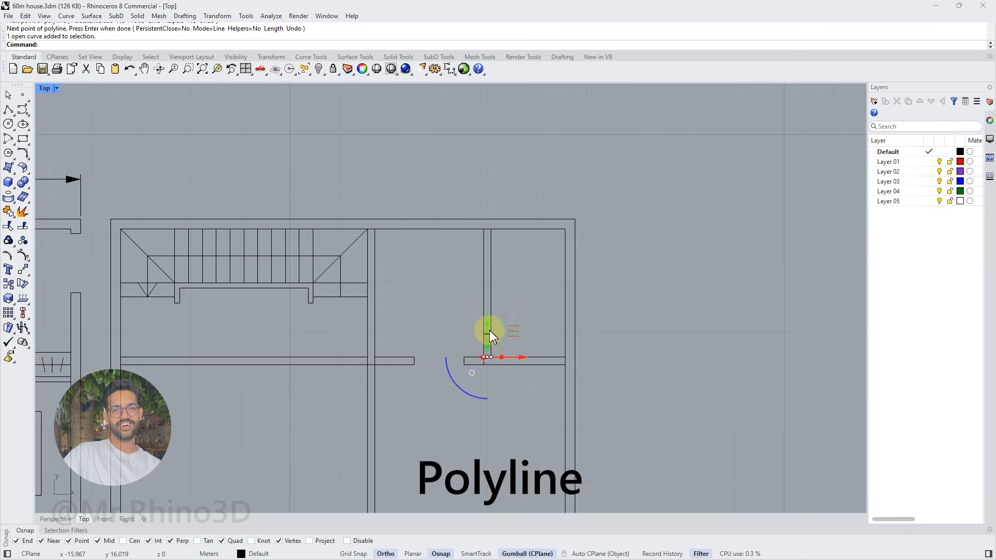
click(488, 324)
text(.)
alt+click(488, 318)
text(.8)
key(Return)
Trim the small room's partition lines between the two door opening marks
drag(478, 311, 476, 335)
text(Trim)
key(Return)
key(Return)
Cut a door opening in the stair partition just above the horizontal partition, closing both wall ends with short cross lines
scroll(533, 325, down, 4)
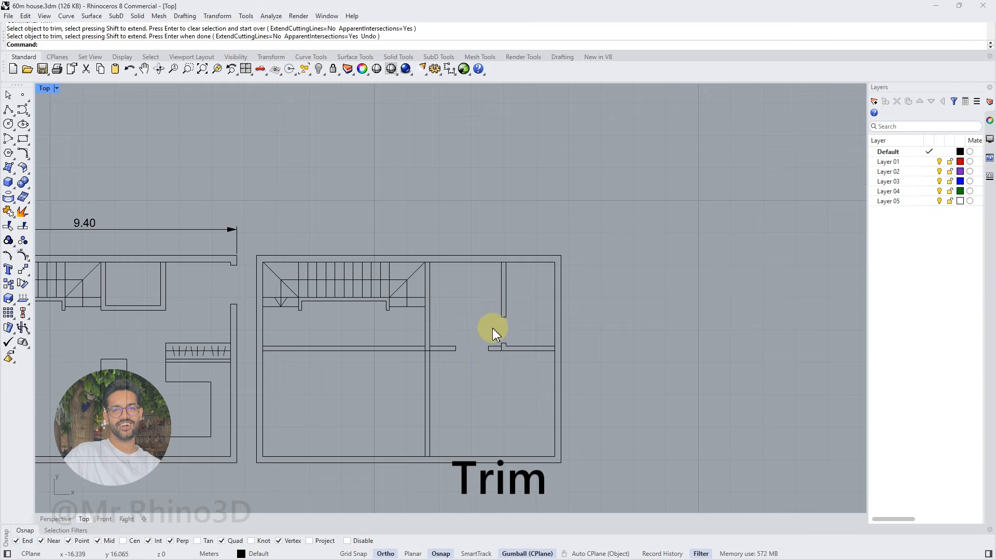
scroll(450, 303, up, 2)
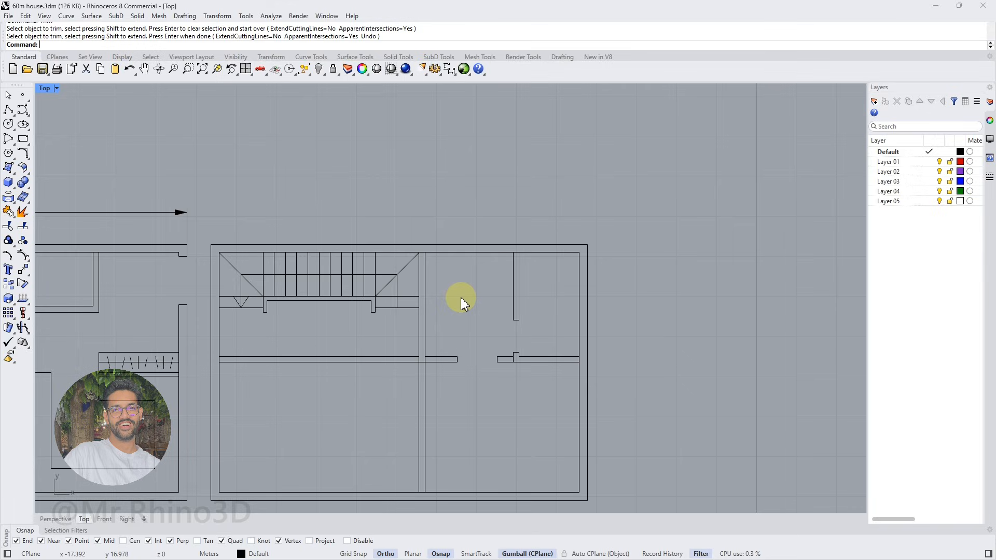
click(8, 110)
scroll(505, 346, up, 5)
click(357, 369)
click(350, 370)
key(Return)
click(355, 328)
text(0.7)
key(Return)
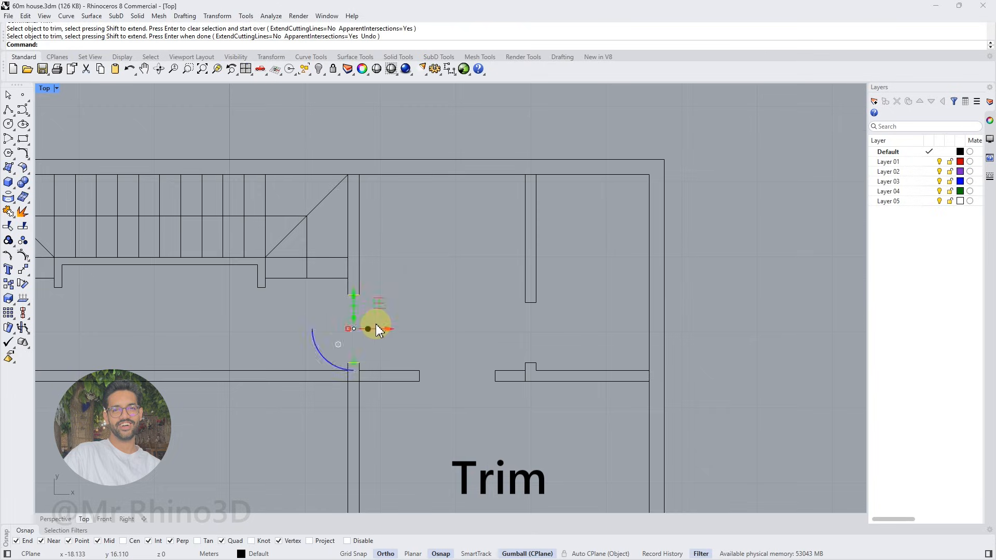
Draw a U-shaped polyline from the stair partition's end up, along the top wall and 1.6 m down the small room's partition
scroll(409, 332, down, 3)
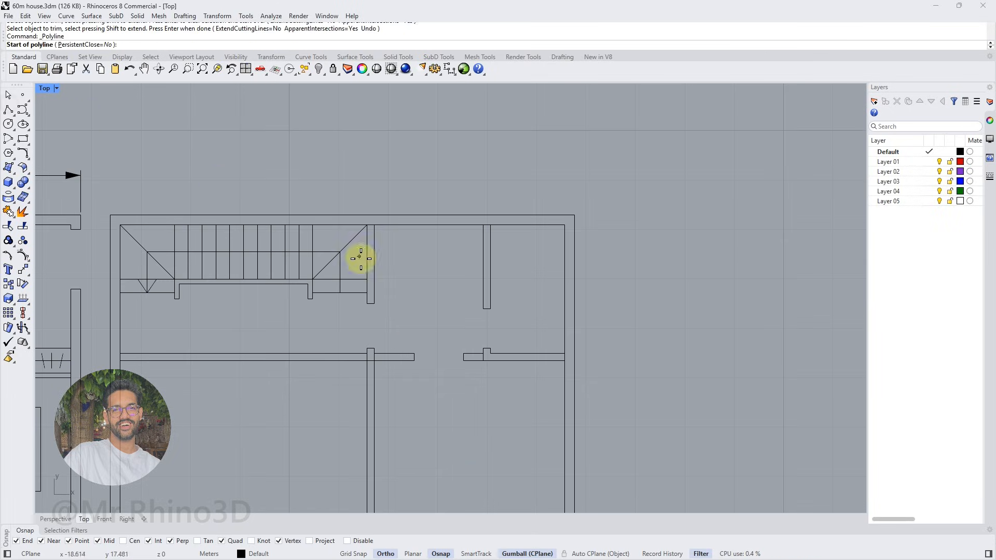
click(375, 304)
click(374, 225)
click(484, 224)
text(1.6)
key(Return)
key(Return)
Move both lower end points of the U-shaped curve up by 0.2 m
click(491, 300)
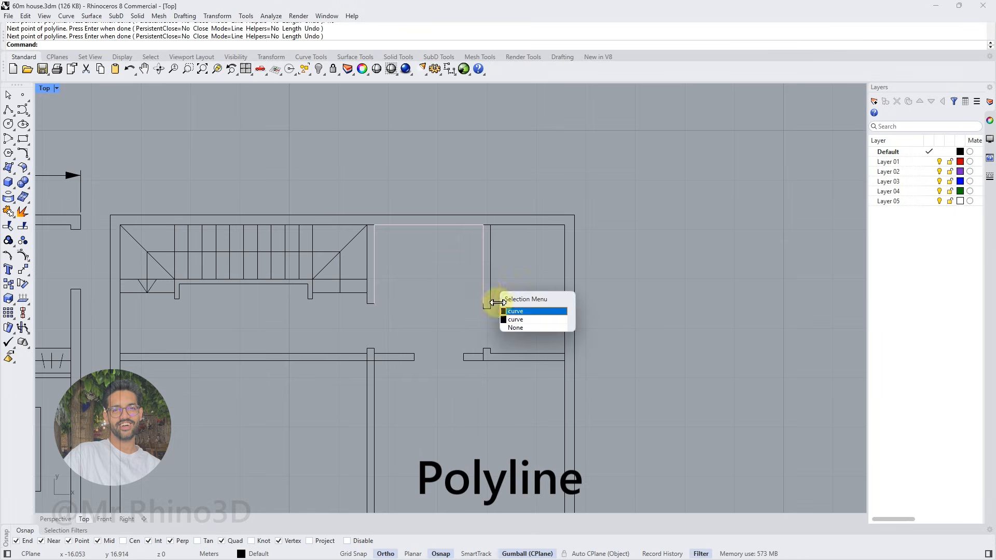
click(501, 309)
drag(371, 308, 387, 301)
shift+drag(467, 310, 494, 300)
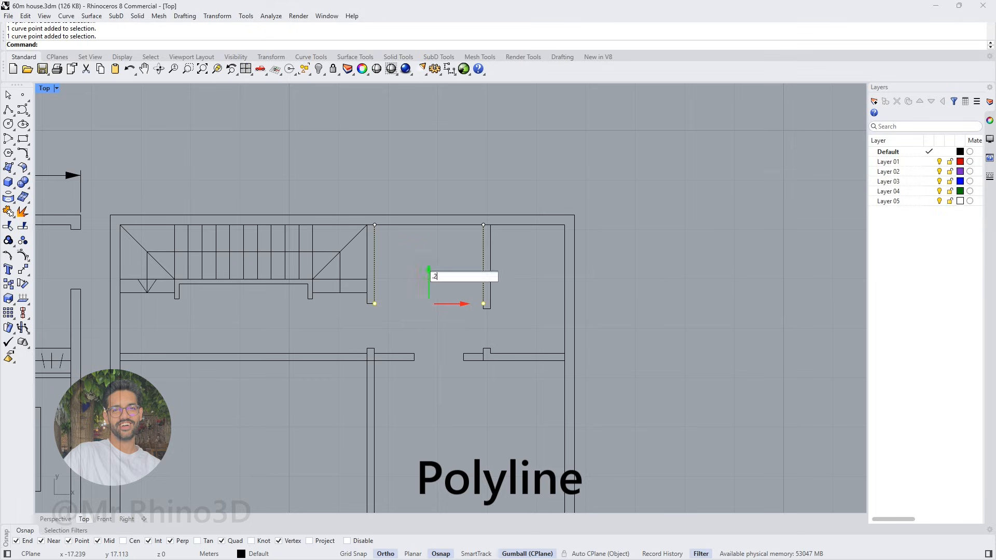
Offset the U-shaped curve inward by 0.5 m with flat caps to form the closet outline
click(376, 266)
right_click(394, 268)
text(o)
key(Return)
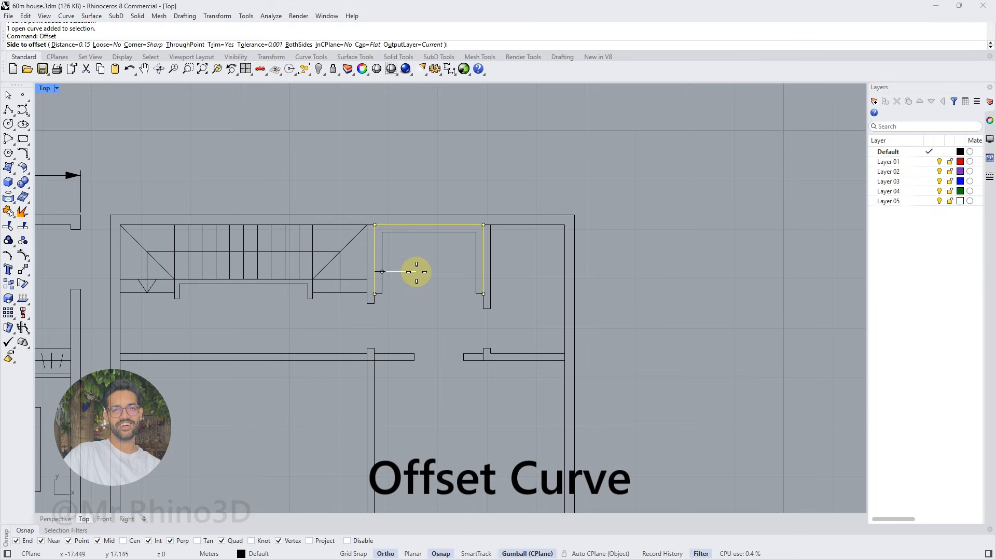
text(.6)
key(Return)
text(.5)
key(Return)
click(421, 279)
key(Escape)
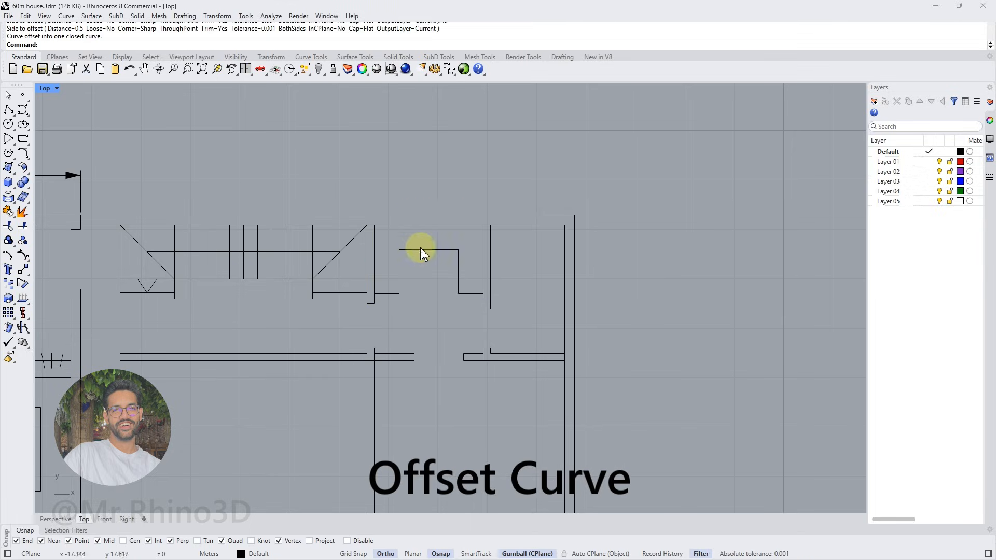
Trace the closet's inner edge with an open U-shaped polyline through its two inner corners
click(9, 110)
scroll(378, 289, down, 4)
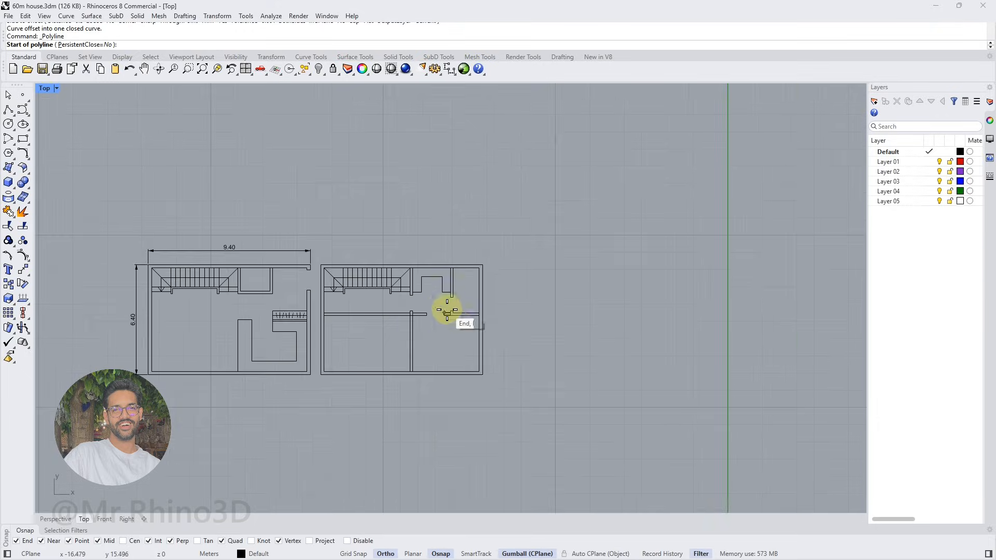
scroll(445, 311, up, 4)
scroll(442, 275, up, 4)
click(8, 110)
click(369, 320)
click(369, 265)
click(441, 266)
click(441, 319)
Offset the traced inner edge outward by half the closet depth, 0.25 m, with no cap, as the hanging rail
click(441, 309)
text(offset)
key(Return)
click(79, 45)
click(369, 319)
click(354, 318)
click(359, 45)
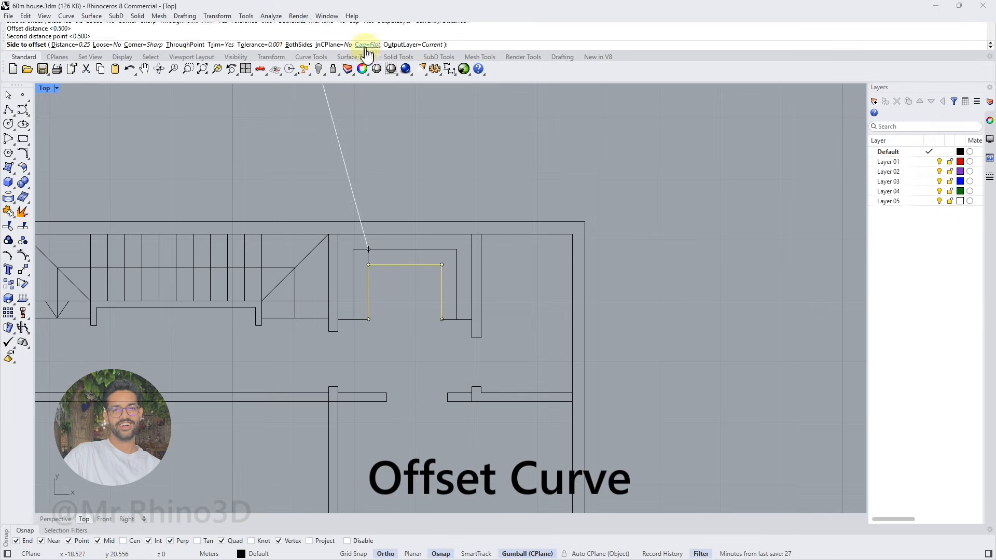
click(50, 45)
click(361, 275)
Copy the hanger marks from the ground floor wardrobe onto the rail along the back of the upper floor closet
scroll(428, 307, down, 4)
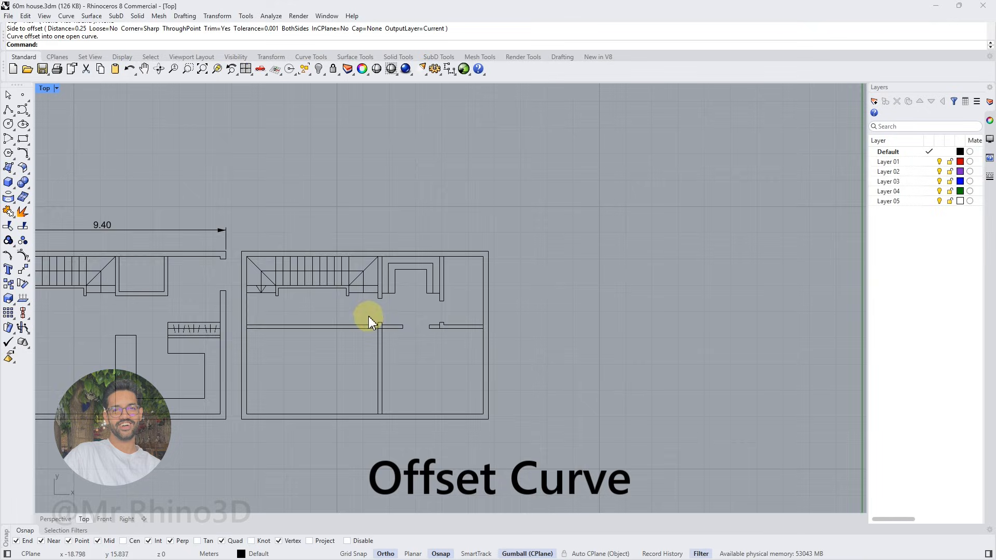
scroll(177, 323, up, 8)
drag(165, 324, 246, 349)
click(9, 284)
click(155, 336)
scroll(155, 336, down, 4)
scroll(493, 236, up, 4)
click(499, 236)
scroll(519, 233, up, 2)
key(Return)
scroll(605, 233, up, 3)
drag(554, 246, 551, 246)
Mirror the left group of hanger marks across the closet's left corner diagonal onto its left side
drag(509, 227, 440, 251)
click(28, 275)
click(37, 290)
click(446, 277)
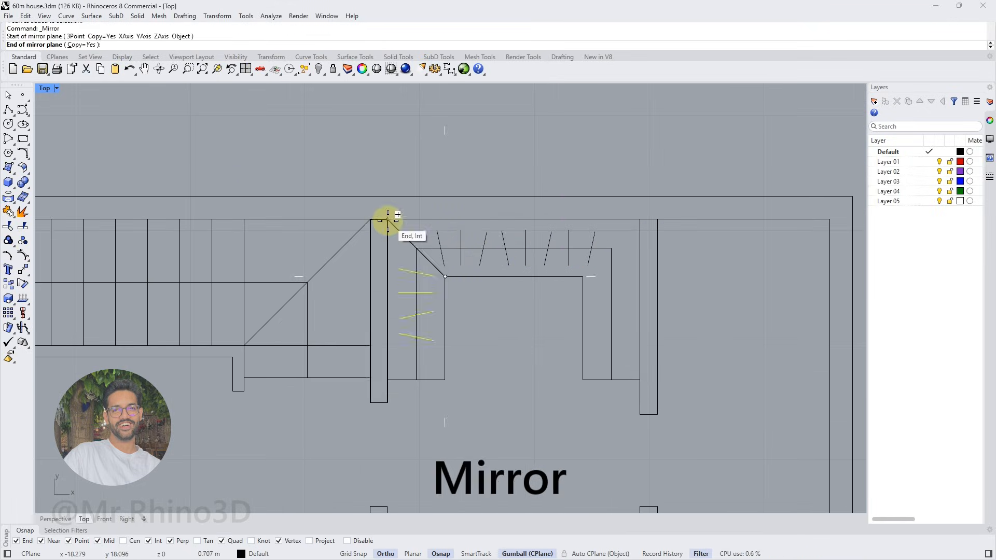
click(387, 219)
Mirror the right group of hanger marks across the closet's right corner diagonal onto its right side
drag(608, 229, 504, 244)
right_click(548, 250)
click(582, 277)
click(611, 248)
Mirror the lowest hanger mark on the closet's right side across the closet's vertical centreline
click(596, 353)
right_click(561, 319)
click(514, 277)
click(515, 318)
Draw a line along the left face of the upper floor partition that separates the two large rooms
scroll(518, 307, down, 12)
right_drag(521, 305, 489, 265)
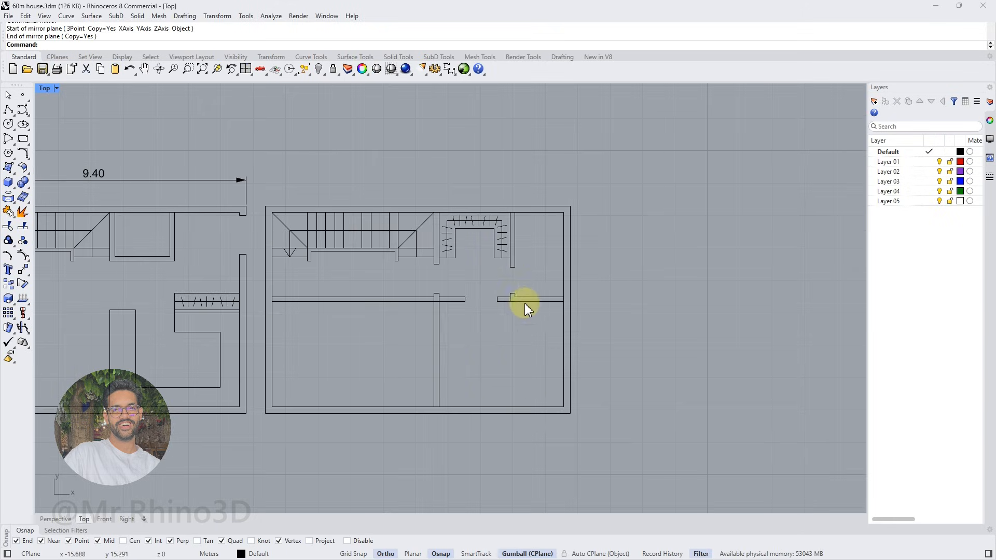
right_drag(437, 300, 481, 289)
click(8, 110)
click(478, 286)
click(478, 396)
right_click(478, 396)
Move the line 0.6 m left of the partition to form the wardrobe front
click(478, 371)
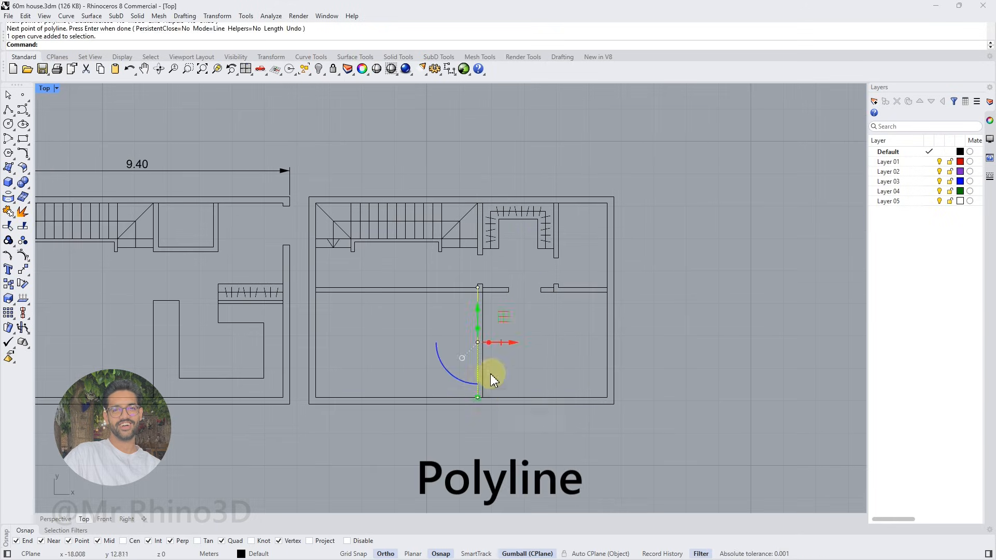
scroll(483, 312, up, 4)
click(475, 300)
click(504, 338)
click(510, 361)
text(-.6)
key(Return)
Copy the wardrobe front line 0.3 m toward the partition as the hanging rail
click(419, 260)
click(446, 338)
alt+click(482, 362)
text(.3)
key(Return)
Copy the hanger marks from the closet's right side onto the upper end of the new wardrobe rail
click(584, 162)
scroll(585, 159, up, 4)
drag(588, 160, 581, 231)
click(9, 284)
click(576, 156)
right_drag(431, 358, 448, 213)
click(412, 200)
right_click(436, 235)
scroll(415, 423, down, 2)
Copy the five hanger marks repeatedly down the rail to fill the whole wardrobe
drag(426, 245, 418, 307)
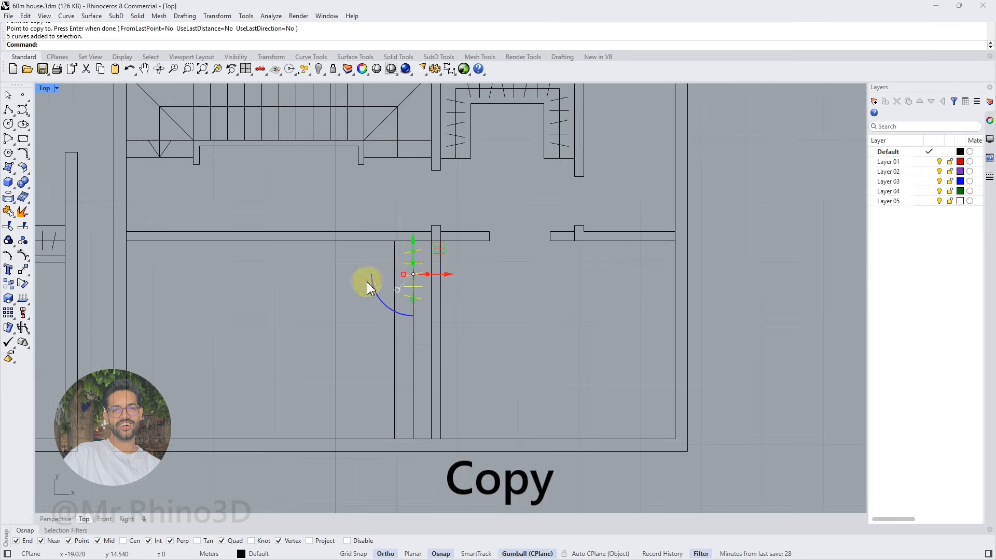
click(10, 285)
click(414, 240)
scroll(411, 300, up, 4)
click(412, 299)
scroll(412, 300, down, 4)
click(414, 352)
right_click(411, 403)
scroll(414, 392, down, 3)
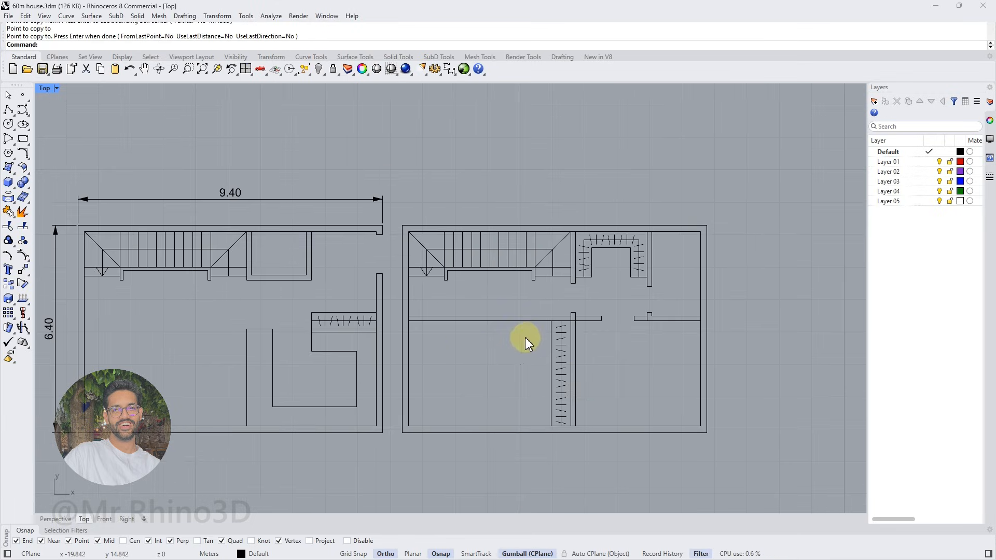
Outline a 1.3 by 1.9 m small room in the upper floor's lower-left corner, without a segment along the outer wall
scroll(589, 345, down, 2)
click(8, 110)
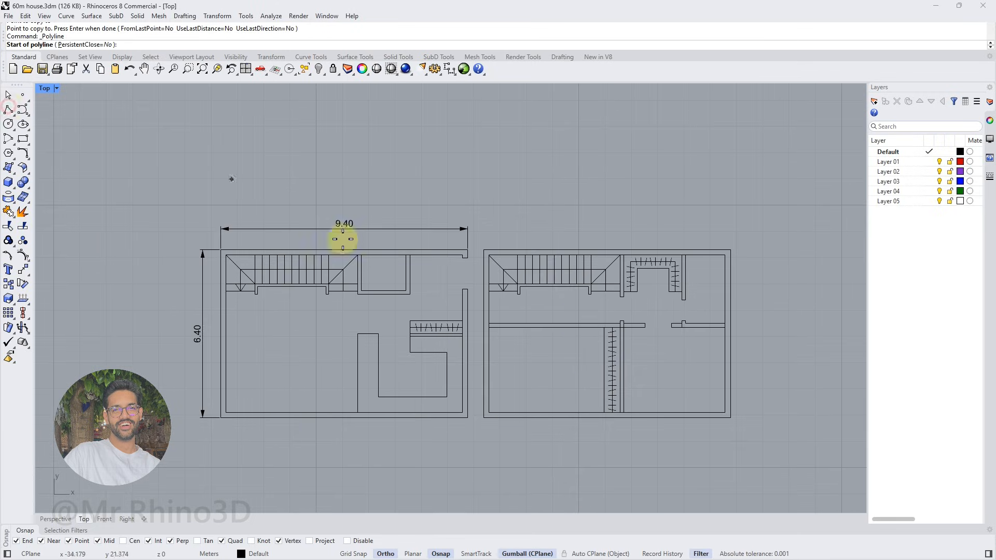
click(491, 406)
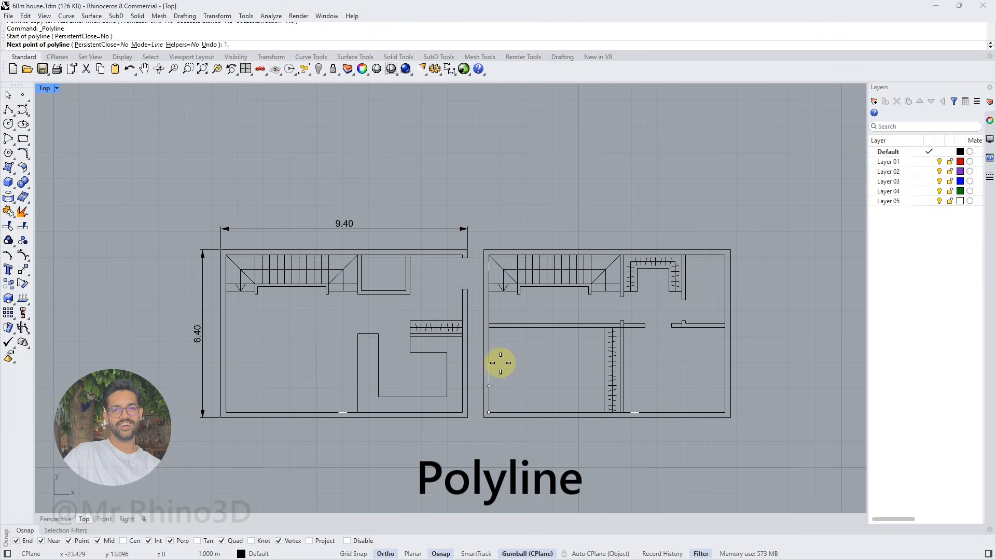
text(9)
key(Return)
text(1.3)
key(Return)
click(526, 364)
click(524, 410)
key(Return)
click(523, 406)
click(489, 413)
key(Delete)
Offset the small corner room's outline 0.15 m outward to give its walls thickness
click(523, 377)
key(Return)
text(Off)
key(Return)
text(.15)
key(Return)
scroll(540, 360, up, 2)
click(542, 360)
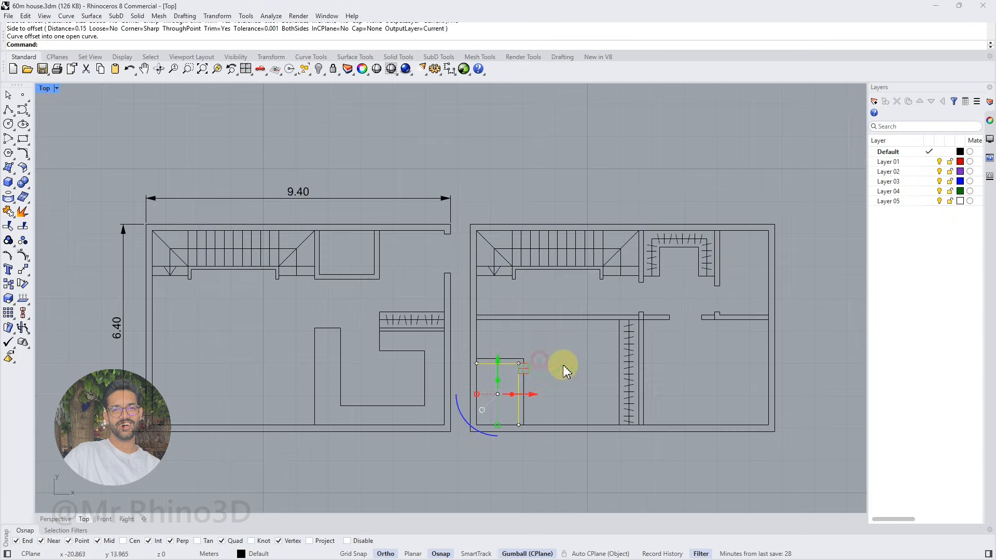
key(Escape)
Draw a short line across the small corner room's upper wall where it meets the outer wall
right_drag(556, 364, 511, 317)
click(8, 110)
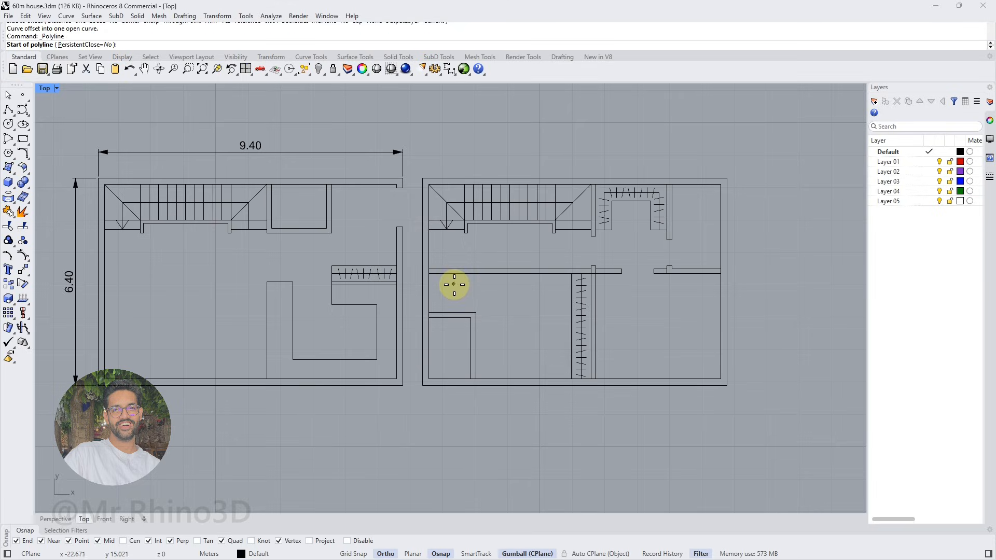
scroll(446, 311, up, 3)
click(415, 315)
click(415, 323)
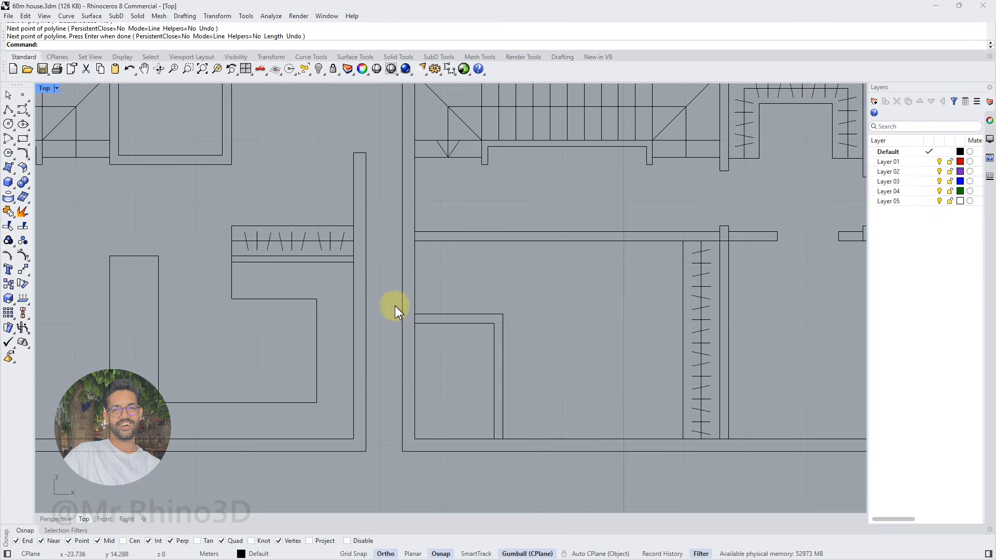
key(Return)
Shift the short line off the outer wall and copy it 0.8 m along the wall to mark a door opening
drag(449, 317, 456, 317)
click(455, 314)
text(0.8)
key(Return)
Copy the two door jamb lines onto the left end of the horizontal partition above the small room
drag(392, 294, 482, 334)
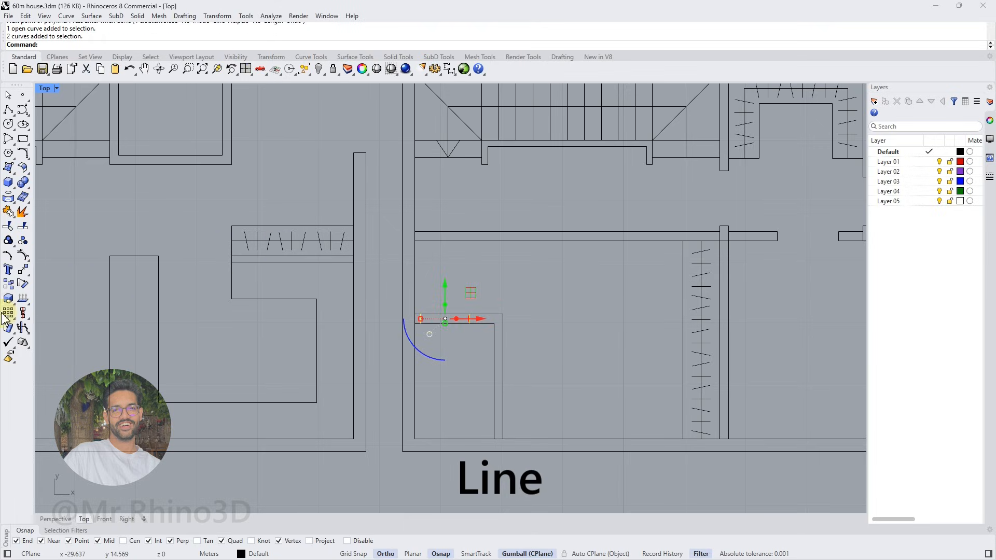
click(9, 284)
click(415, 323)
click(415, 241)
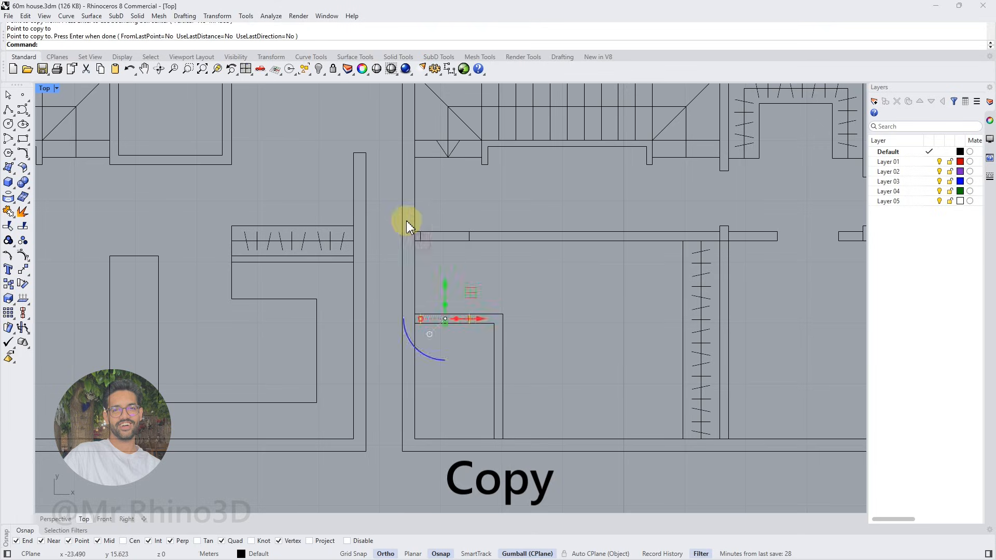
key(Return)
click(506, 236)
scroll(453, 222, down, 5)
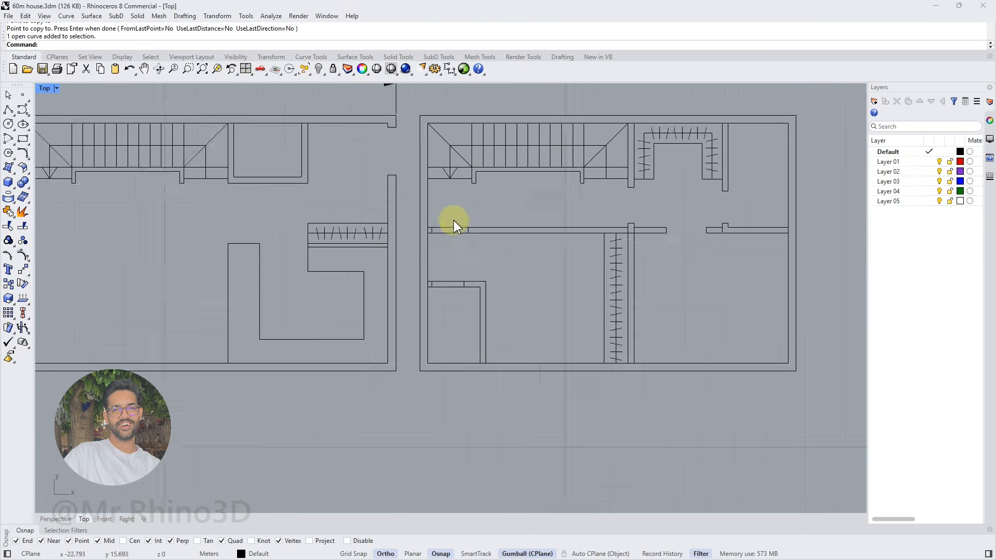
Draw a short line across the upper end of the right wall of the small ground floor room beside the stairs
scroll(248, 178, up, 2)
click(9, 110)
right_drag(713, 358, 668, 364)
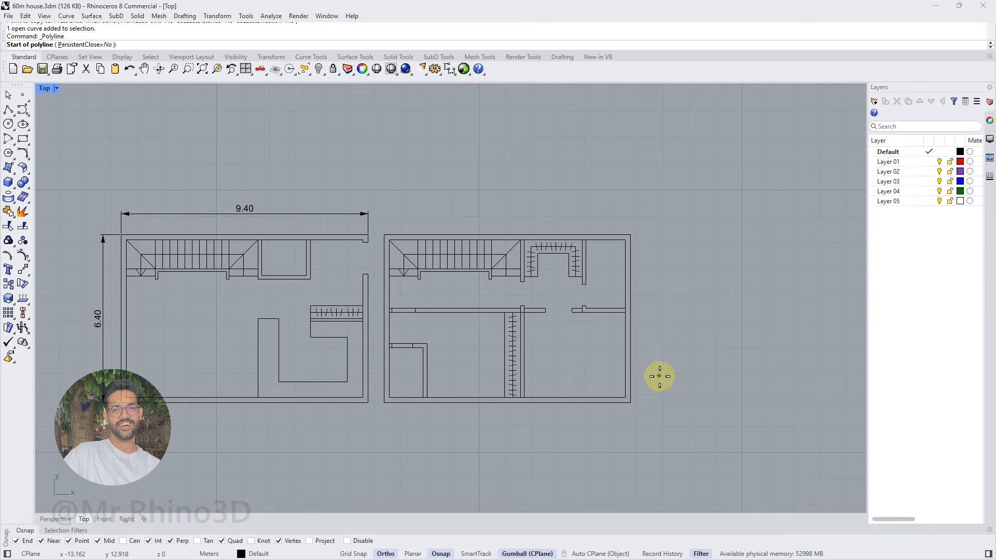
right_drag(315, 271, 350, 287)
scroll(345, 283, up, 6)
click(344, 305)
click(344, 231)
key(Return)
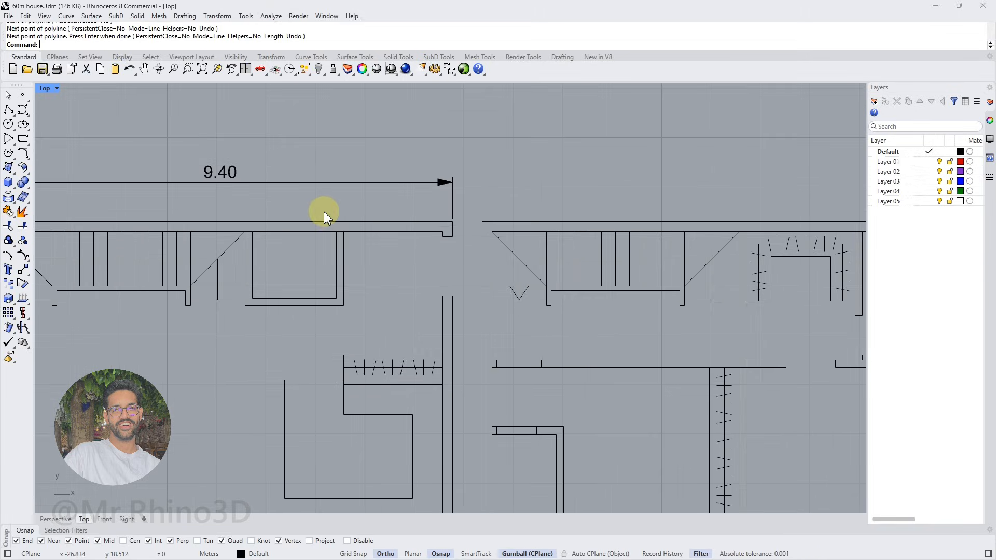
Copy the short line to form two door jambs and place the pair 0.1 m from the room's lower inner corner
click(344, 232)
scroll(344, 213, up, 3)
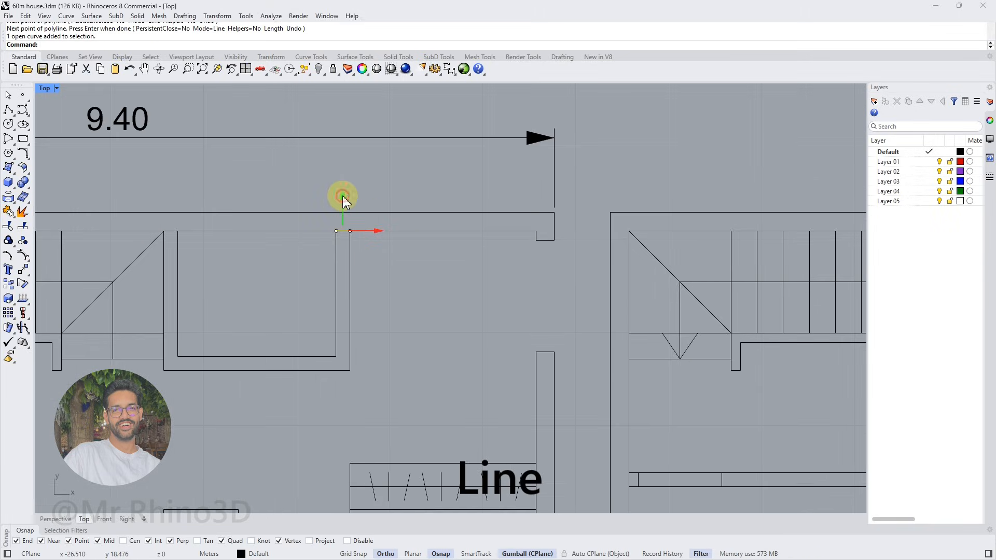
drag(325, 223, 362, 318)
text(m)
click(337, 306)
click(336, 357)
click(343, 282)
text(0.1)
key(Return)
scroll(358, 269, down, 4)
scroll(359, 269, down, 3)
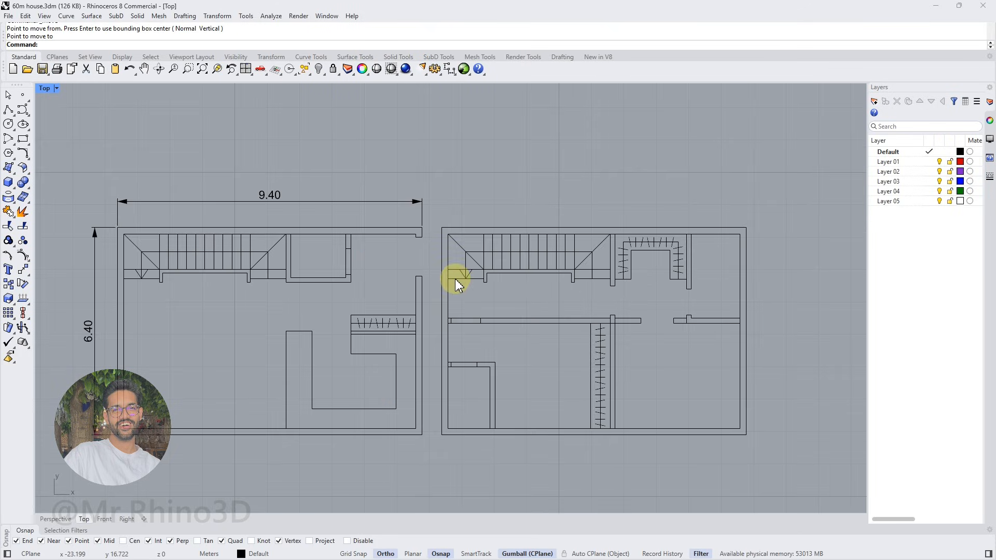
Rename layers 01 to 04 as Walls, Stairs, Doors & Windows and Furniture
right_drag(648, 321, 567, 295)
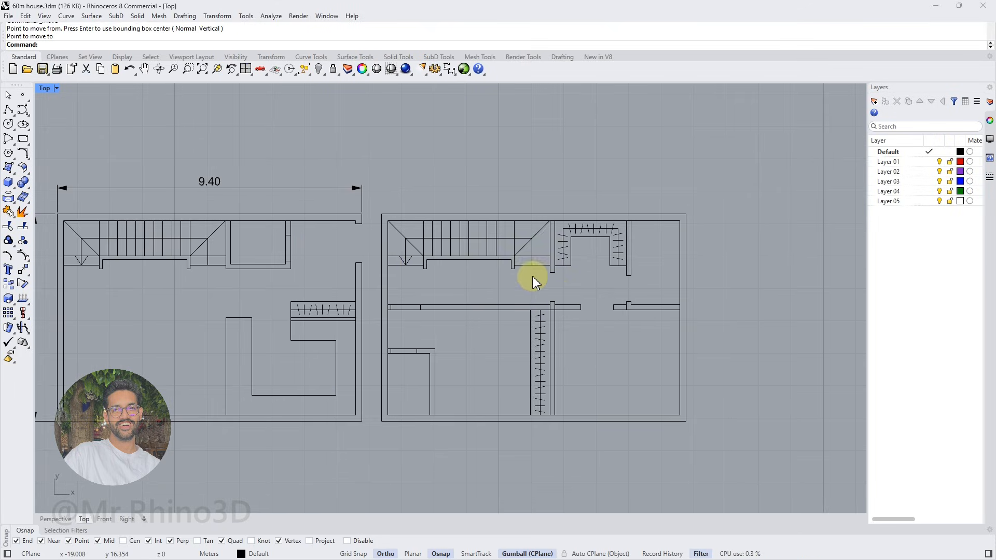
click(875, 163)
click(898, 153)
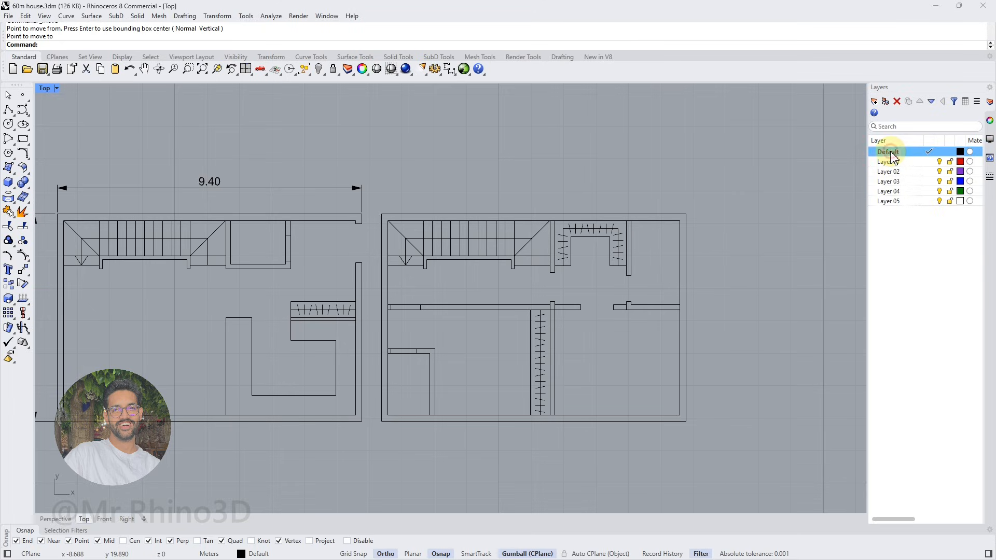
scroll(475, 229, down, 2)
right_drag(429, 241, 495, 246)
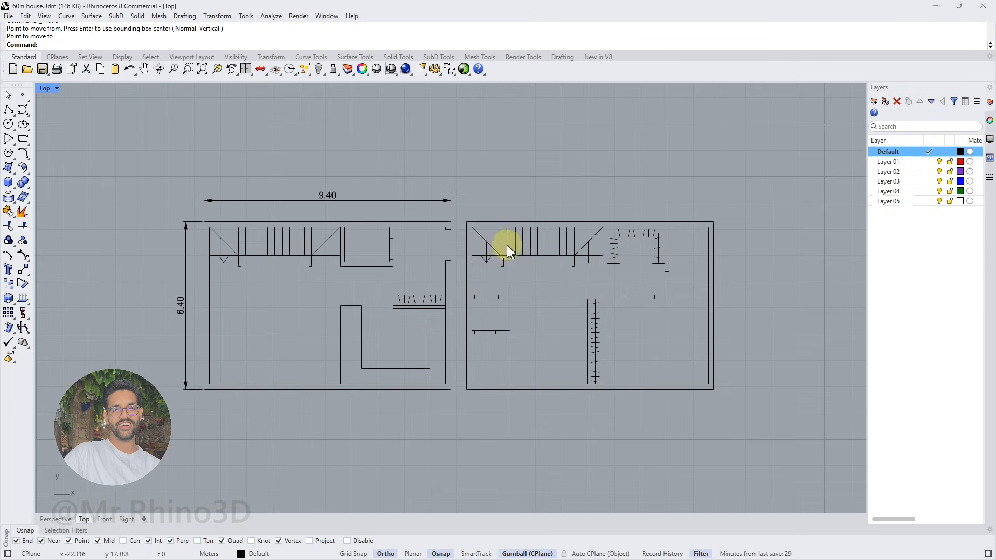
click(891, 163)
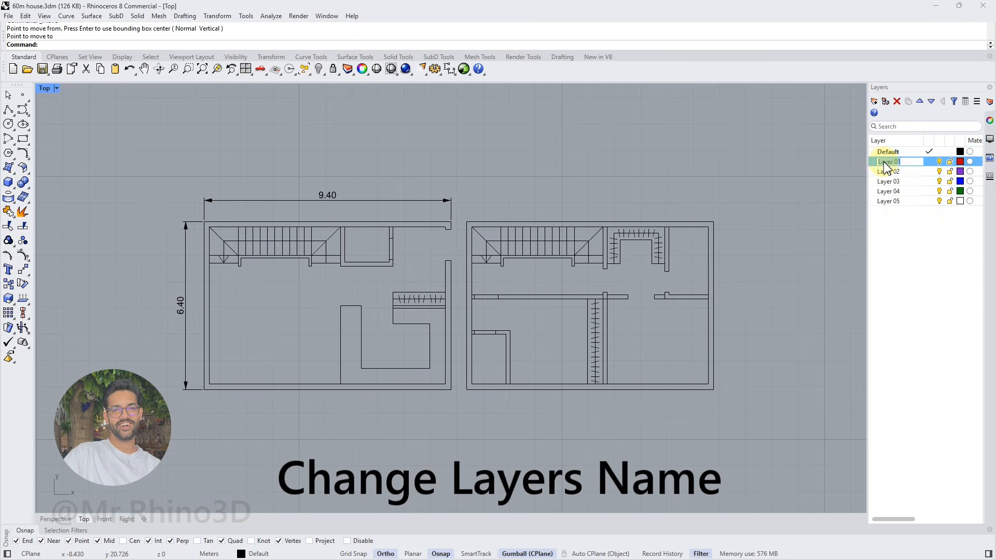
double_click(896, 172)
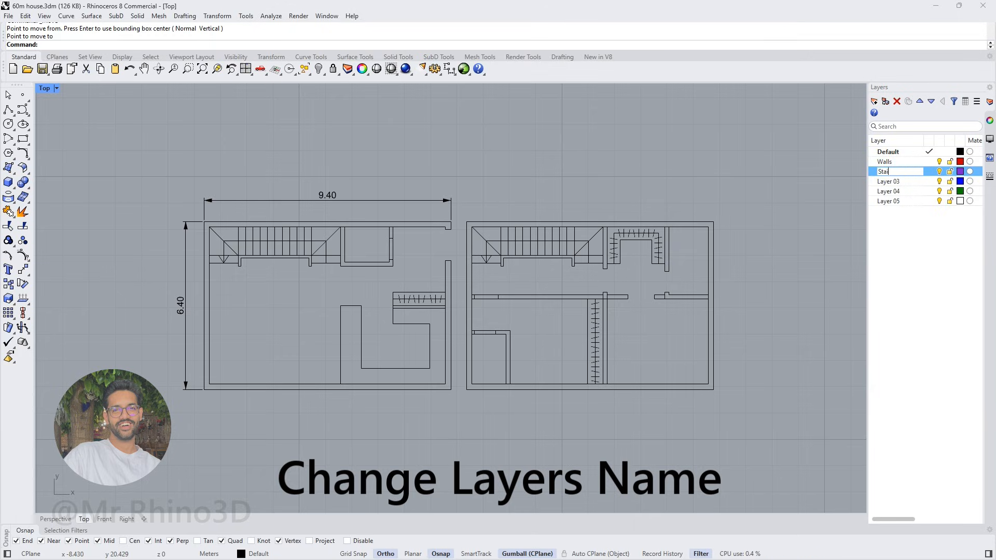
click(888, 181)
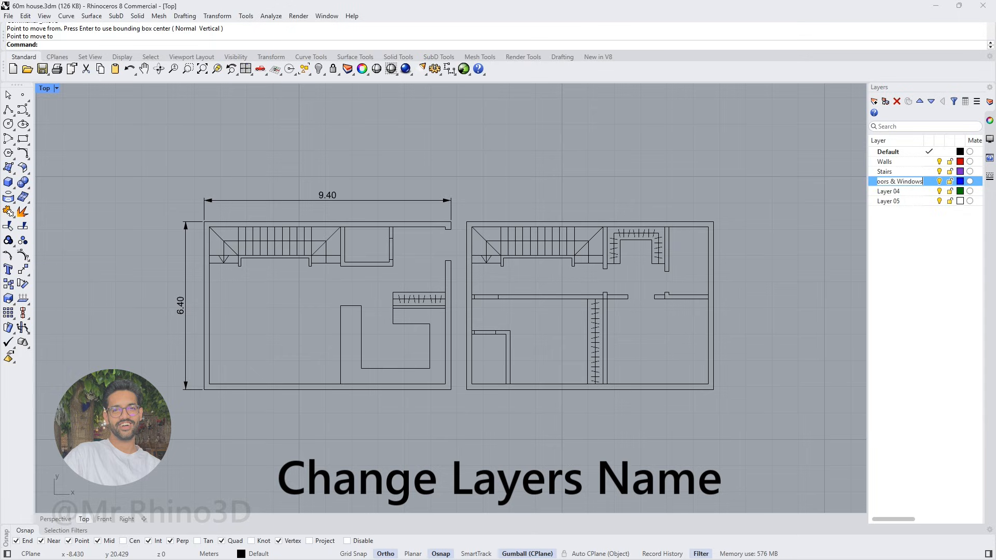
click(889, 192)
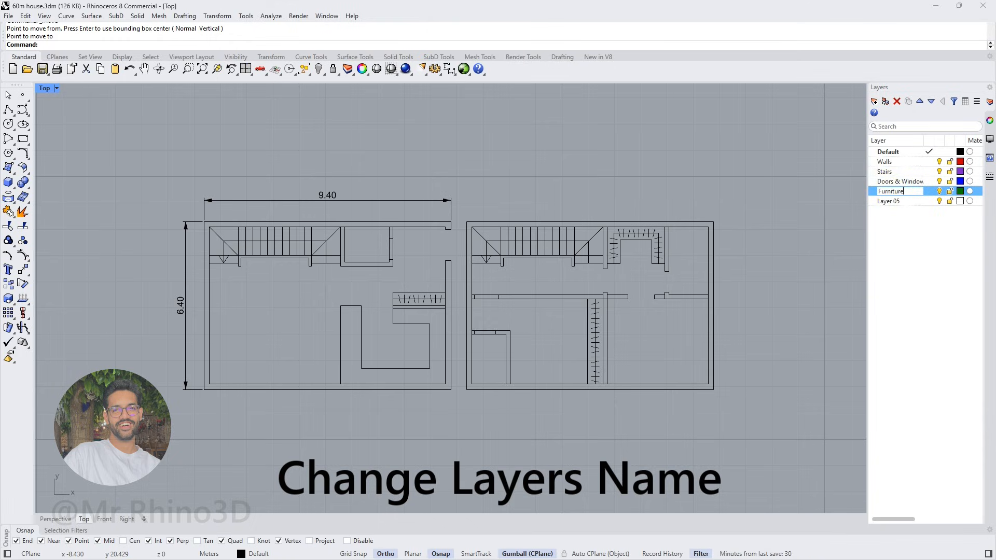
click(900, 202)
click(922, 223)
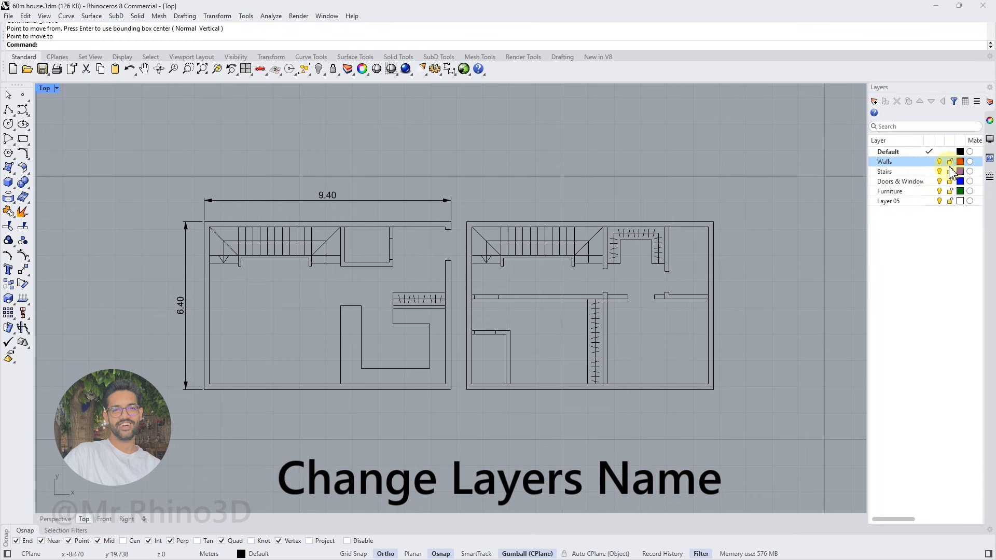
Make Walls the current layer and start a Curve Boolean with the curves of both floor plans
click(930, 162)
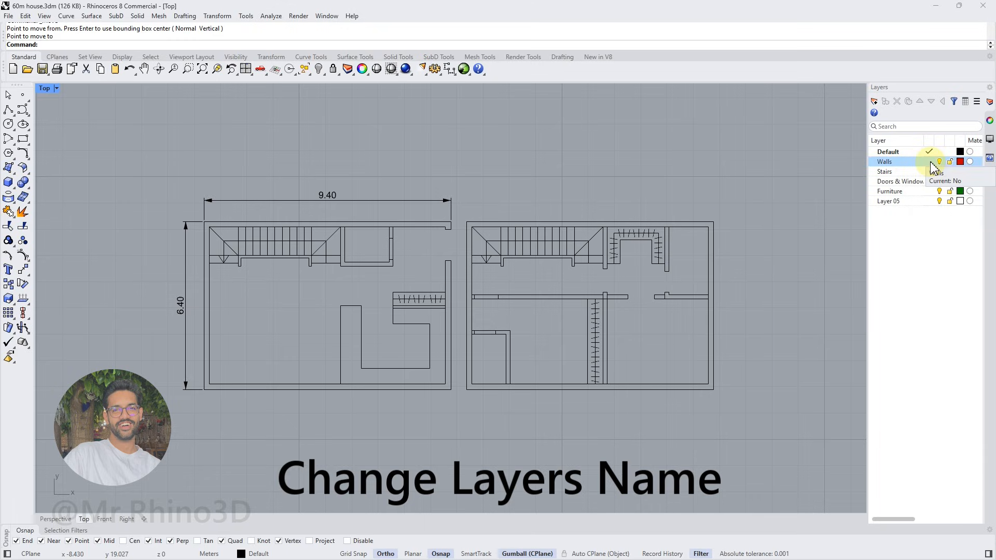
click(932, 164)
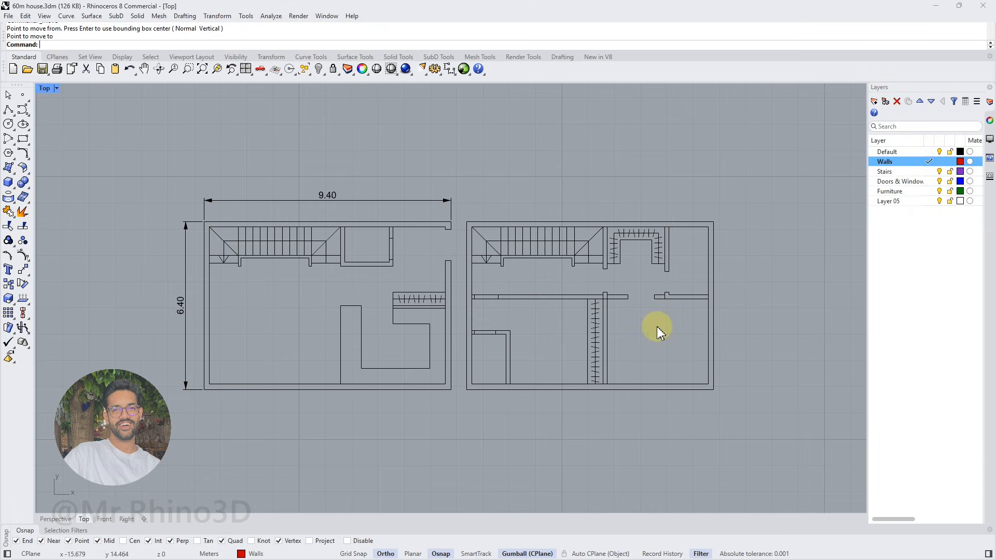
click(540, 226)
click(725, 287)
click(30, 158)
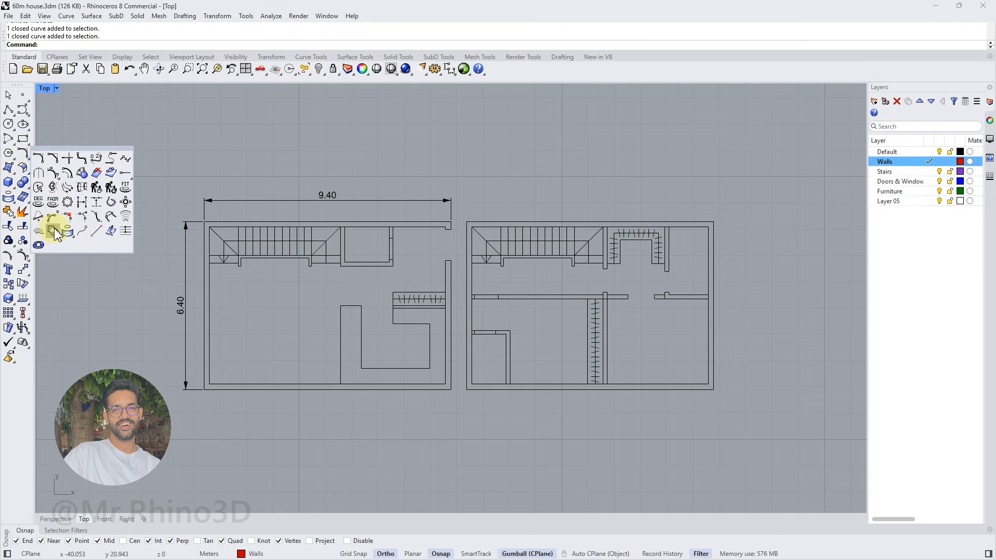
click(54, 232)
drag(206, 227, 768, 420)
key(Return)
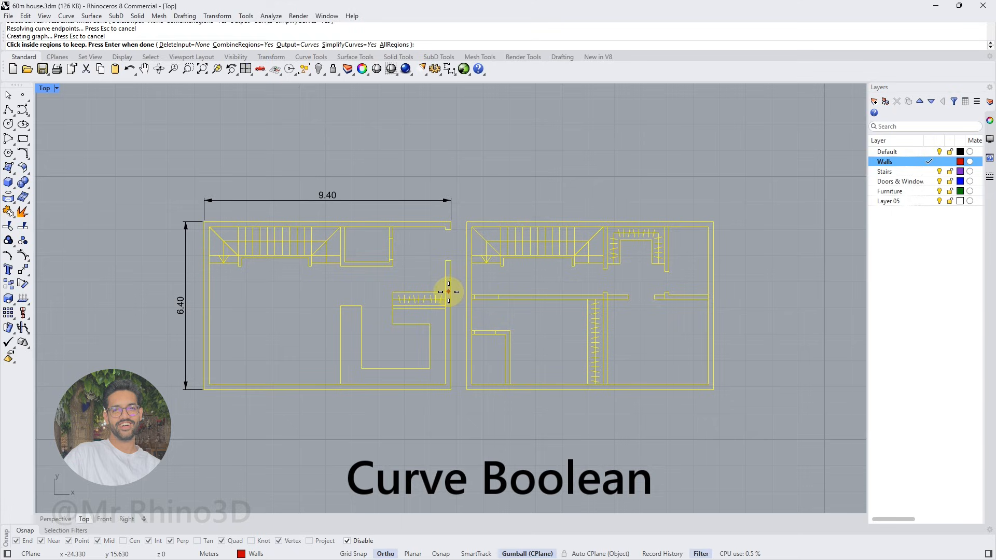
Keep the ground floor's outer wall, small room walls and wardrobe partition as regions and create their combined outlines
scroll(241, 289, up, 2)
click(200, 289)
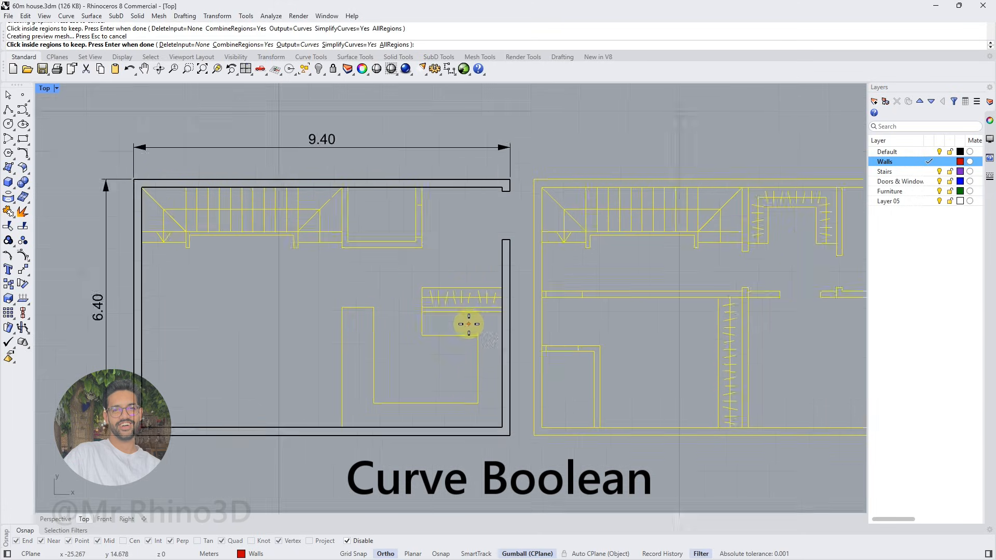
scroll(467, 326, up, 2)
click(482, 312)
click(375, 260)
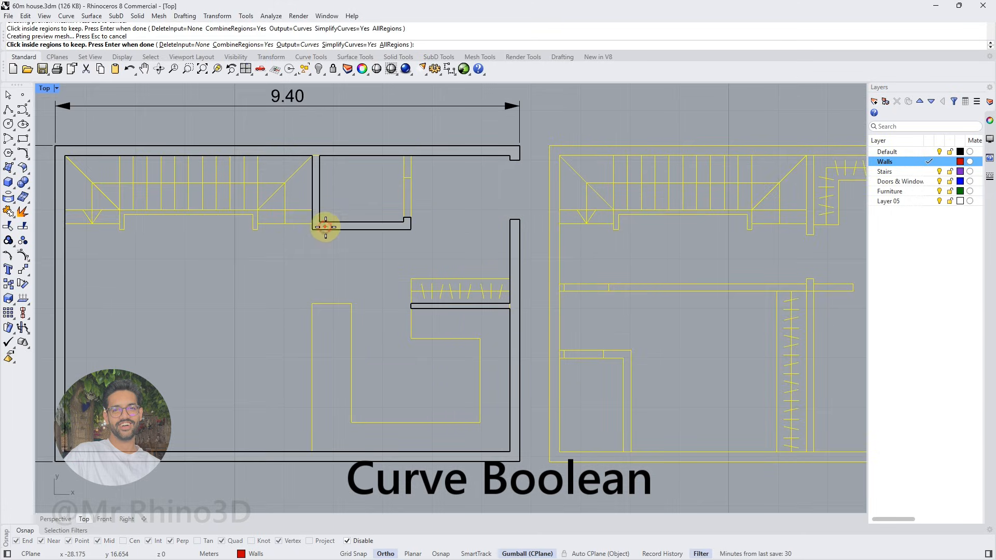
click(408, 168)
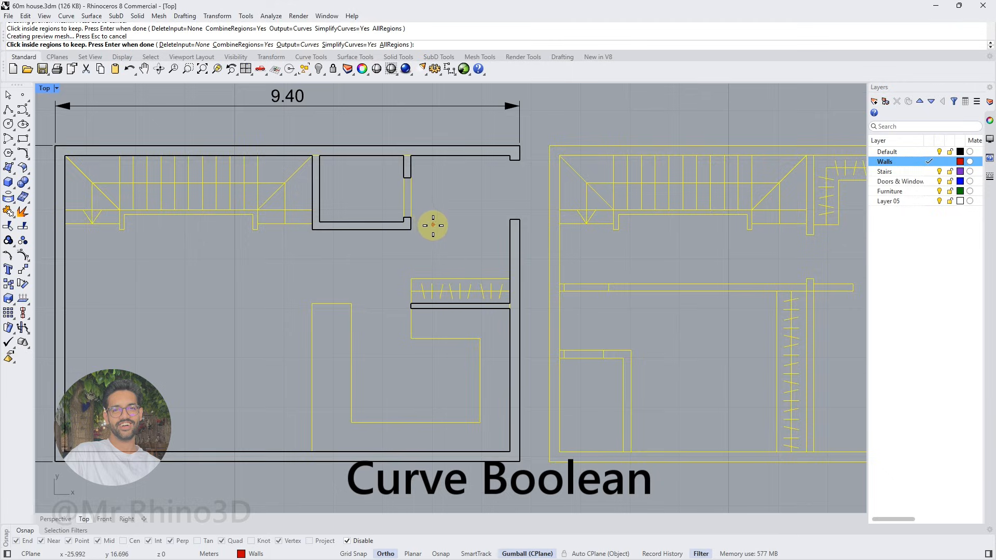
scroll(416, 227, down, 2)
scroll(257, 235, down, 2)
right_drag(341, 249, 278, 273)
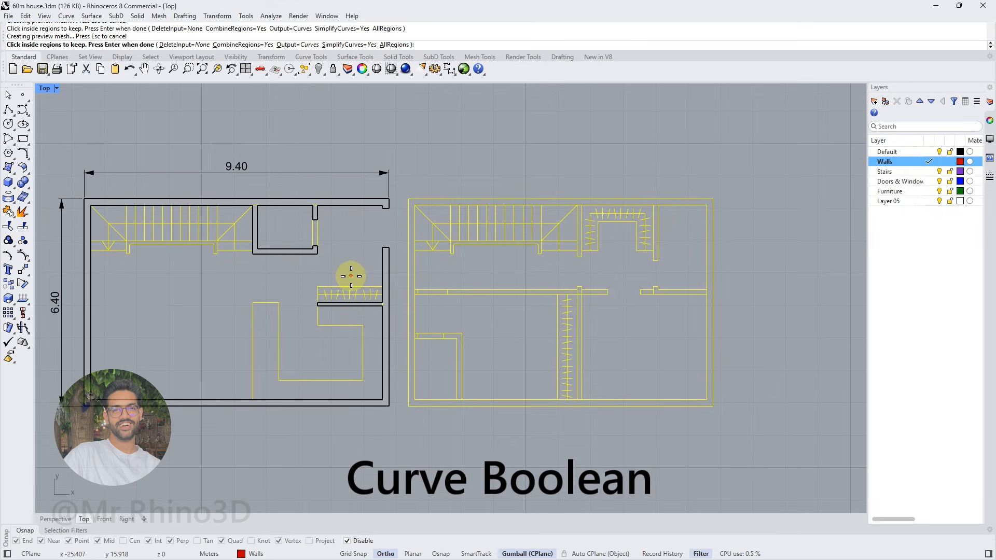
key(Return)
key(Escape)
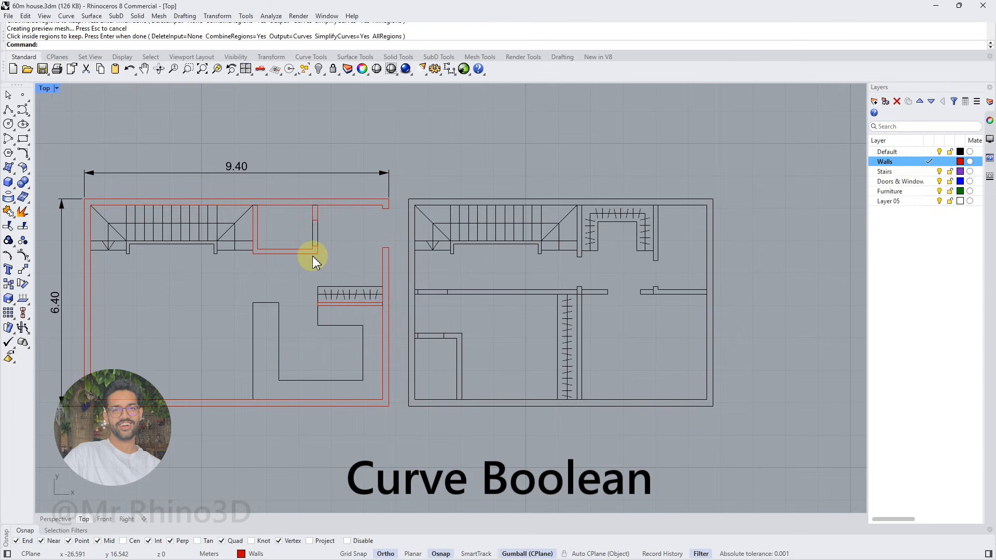
click(312, 256)
key(Escape)
Start a Curve Boolean with the upper floor's curves and keep the outer wall and left-side partitions as regions
drag(405, 191, 807, 440)
click(30, 165)
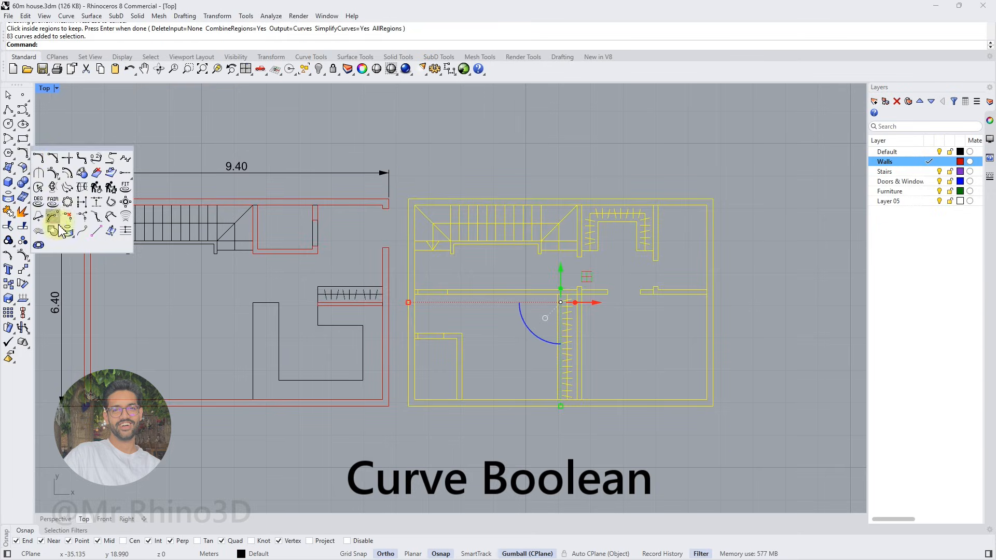
click(60, 223)
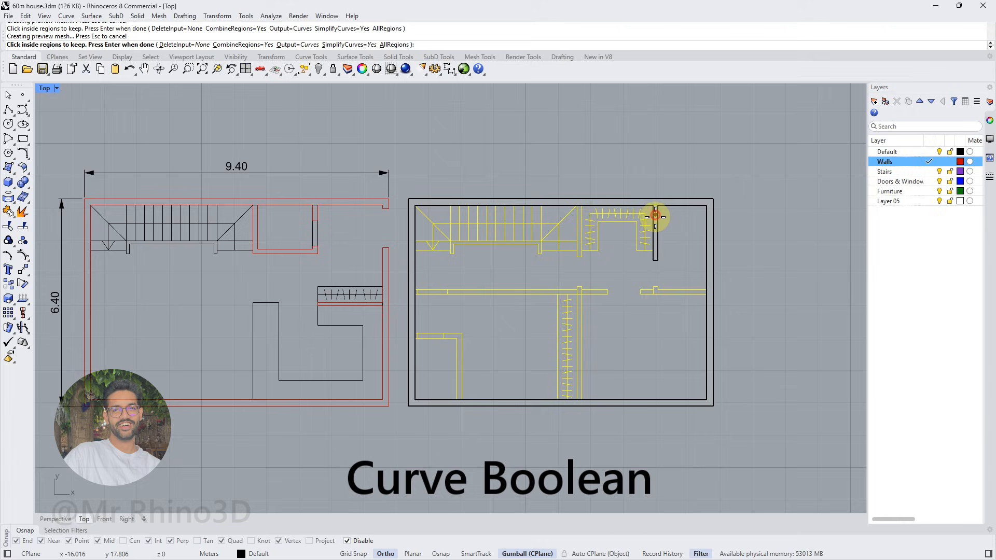
scroll(415, 291, up, 4)
click(485, 293)
scroll(475, 306, up, 2)
right_drag(418, 381, 442, 351)
click(434, 356)
click(507, 356)
Keep the upper floor's remaining central and right-side partitions as regions and create the combined wall outlines
scroll(516, 354, down, 6)
right_drag(600, 356, 377, 347)
scroll(384, 344, up, 2)
click(462, 281)
click(461, 274)
click(463, 294)
click(483, 280)
click(570, 280)
scroll(573, 333, down, 5)
right_click(574, 334)
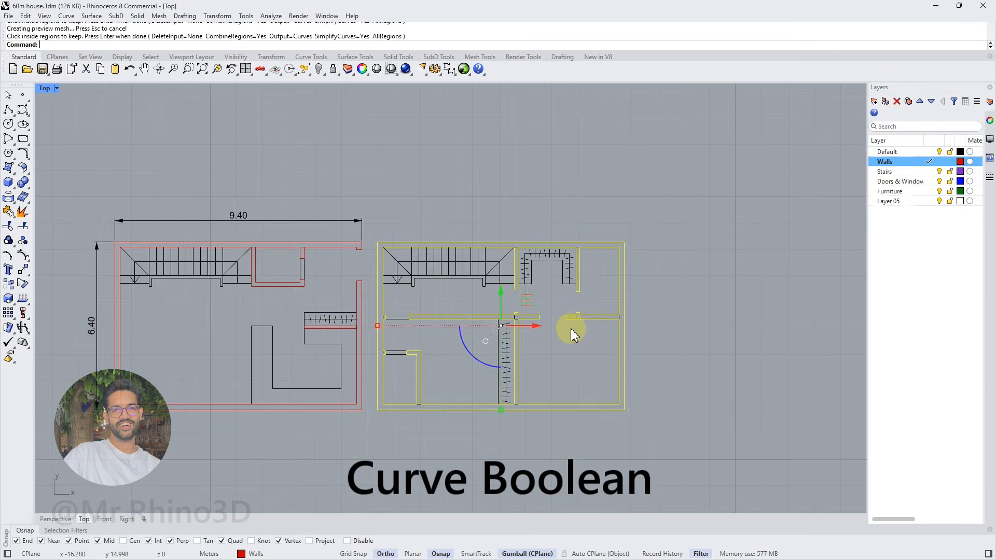
Move the extracted wall outlines of both floors straight down, clear of the original plans
shift+click(401, 383)
click(412, 383)
right_drag(412, 344, 431, 285)
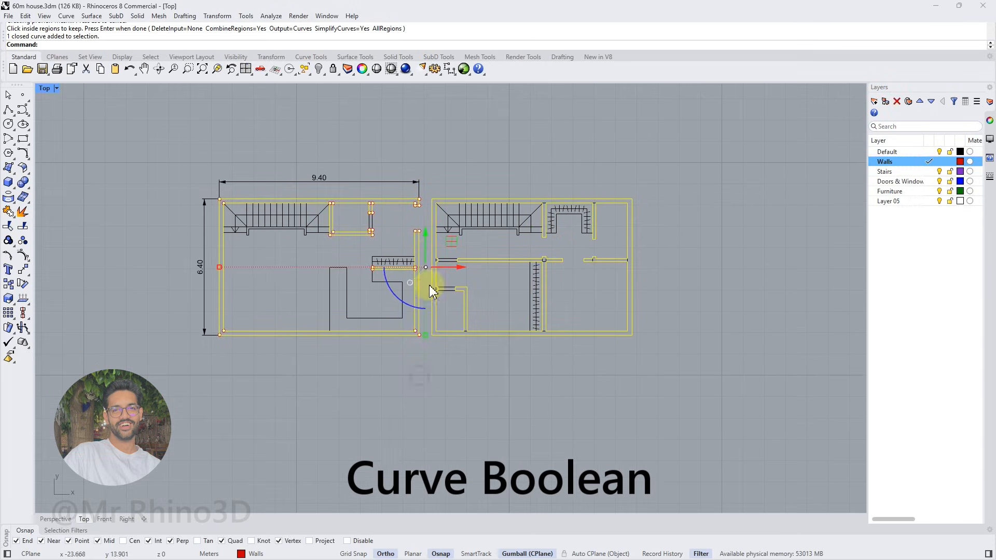
drag(425, 233, 426, 233)
key(Return)
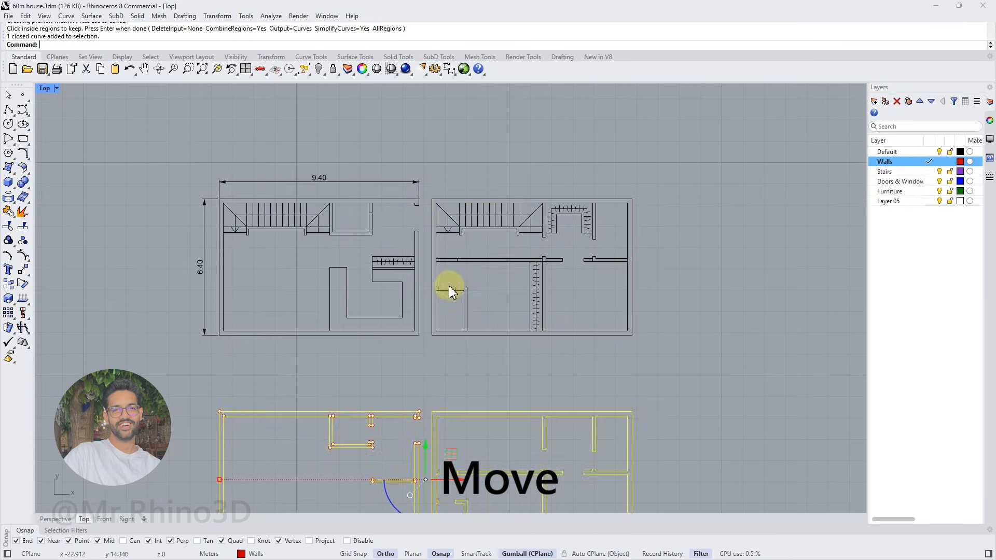
right_drag(467, 292, 475, 232)
click(449, 324)
Draw a closed rectangular polyline 0.6 m high and 0.1 m wide from the free end of the ground floor's wardrobe partition
right_drag(379, 409, 378, 382)
scroll(378, 384, up, 4)
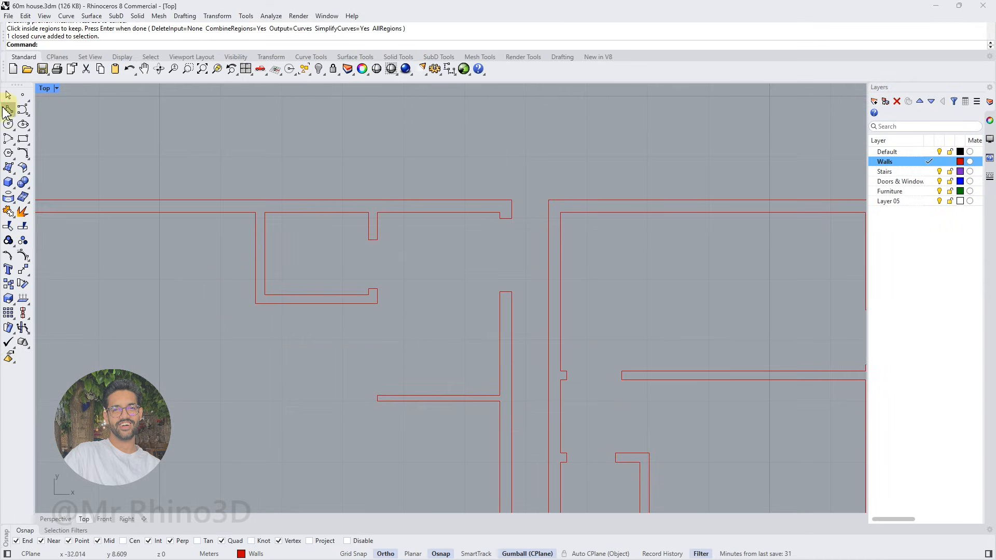
text(pl)
key(Return)
click(378, 400)
text(.6)
key(Return)
click(383, 380)
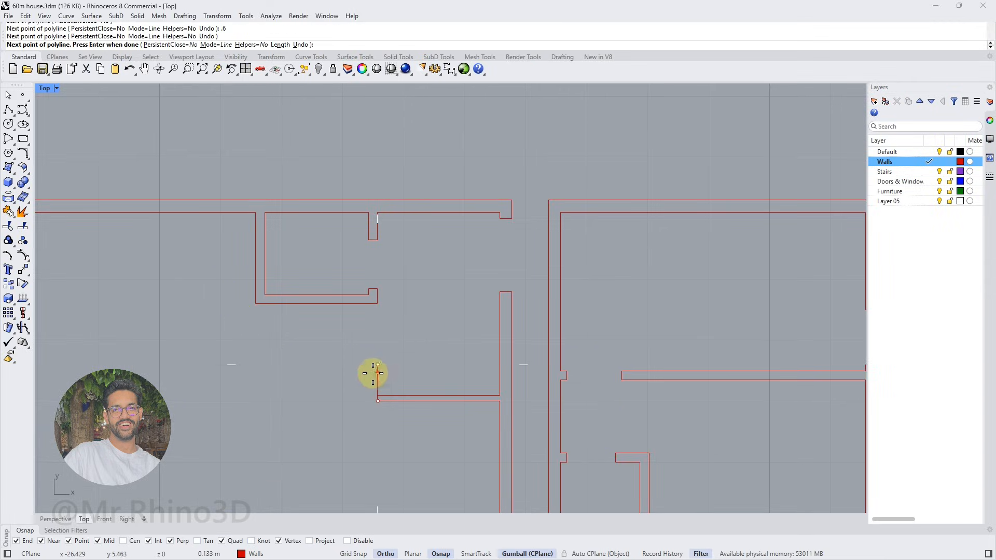
text(.1)
key(Return)
click(365, 371)
click(369, 404)
click(378, 404)
Merge the small rectangle with the ground floor walls using Curve Boolean and delete the leftover source curves
drag(386, 412, 363, 385)
scroll(364, 386, down, 4)
right_drag(364, 385, 397, 310)
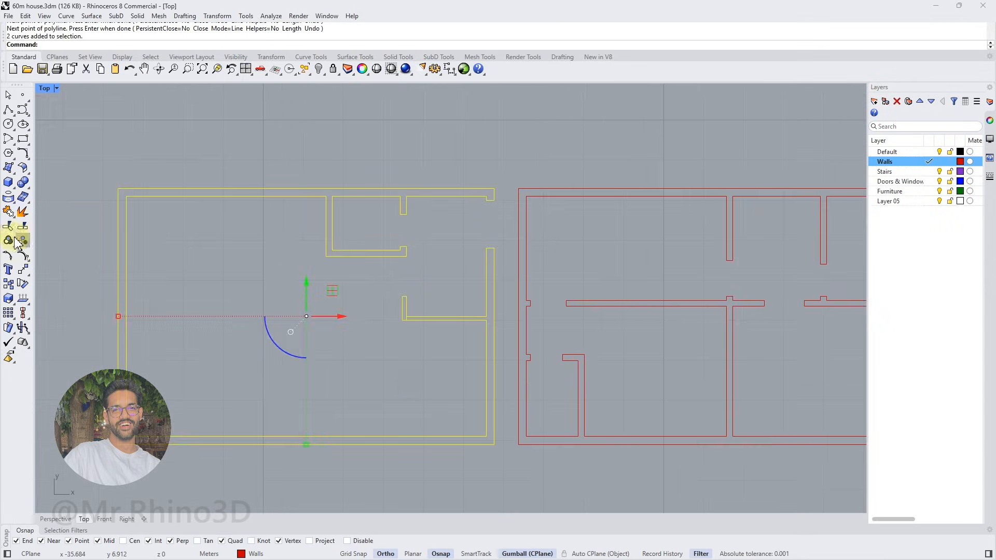
click(28, 158)
click(67, 229)
scroll(415, 317, up, 6)
click(407, 318)
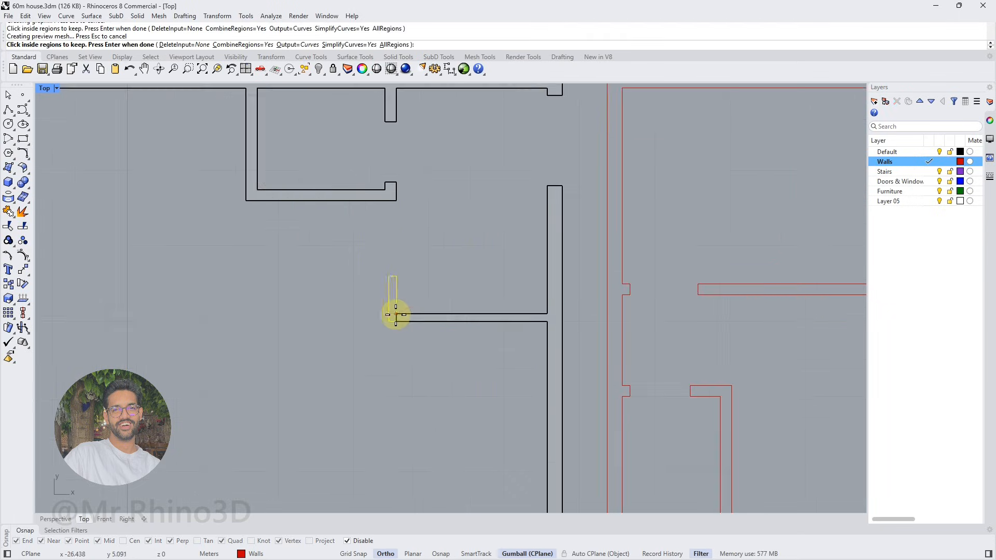
click(396, 317)
key(Return)
click(402, 321)
key(Delete)
scroll(407, 323, down, 12)
right_drag(430, 326, 357, 368)
click(327, 309)
key(Escape)
click(8, 110)
scroll(358, 343, up, 9)
click(290, 352)
key(Escape)
scroll(396, 338, down, 8)
Select the staircase curves on both original floor plans and assign them to the Stairs layer
scroll(418, 275, up, 4)
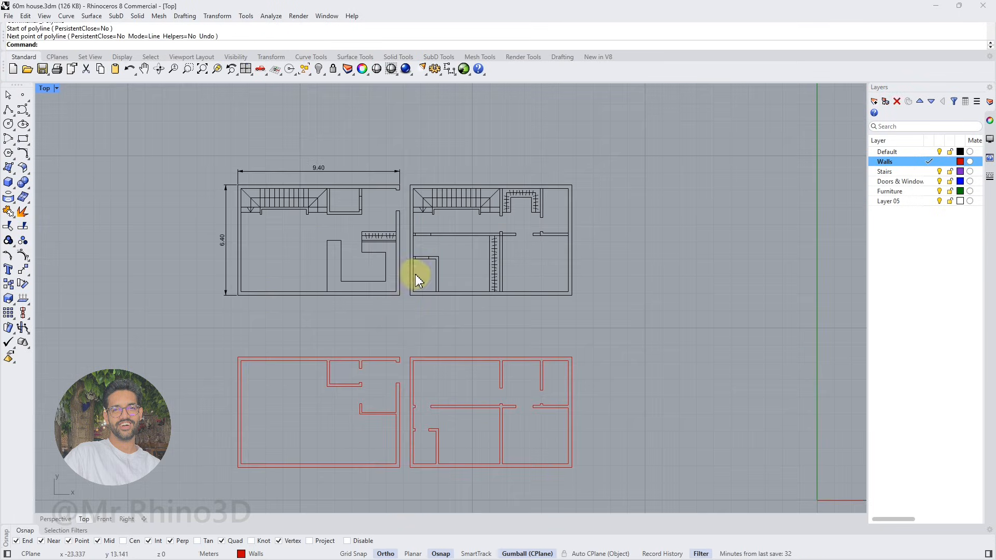
drag(515, 254, 383, 210)
right_drag(186, 259, 311, 258)
shift+drag(310, 257, 189, 209)
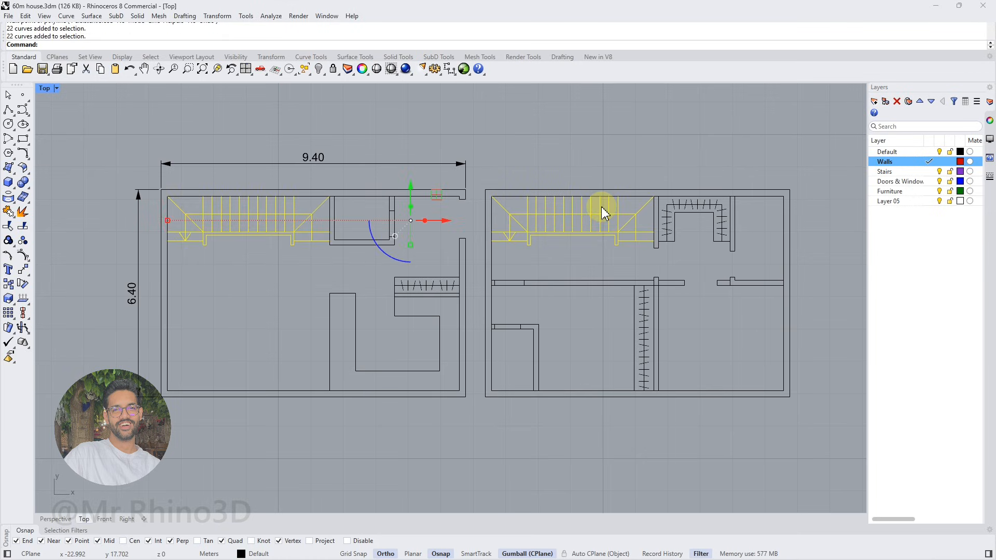
right_click(885, 171)
click(918, 219)
Move both staircases 10 m down into the extracted wall plans
scroll(433, 130, down, 6)
text(-10)
key(Return)
click(718, 275)
Explode the ground floor wardrobe's rectangular outline and delete its surplus edge
scroll(444, 196, up, 14)
drag(459, 189, 334, 227)
scroll(396, 229, down, 8)
right_drag(483, 243, 343, 241)
scroll(490, 228, up, 2)
right_drag(262, 233, 500, 274)
scroll(510, 274, up, 4)
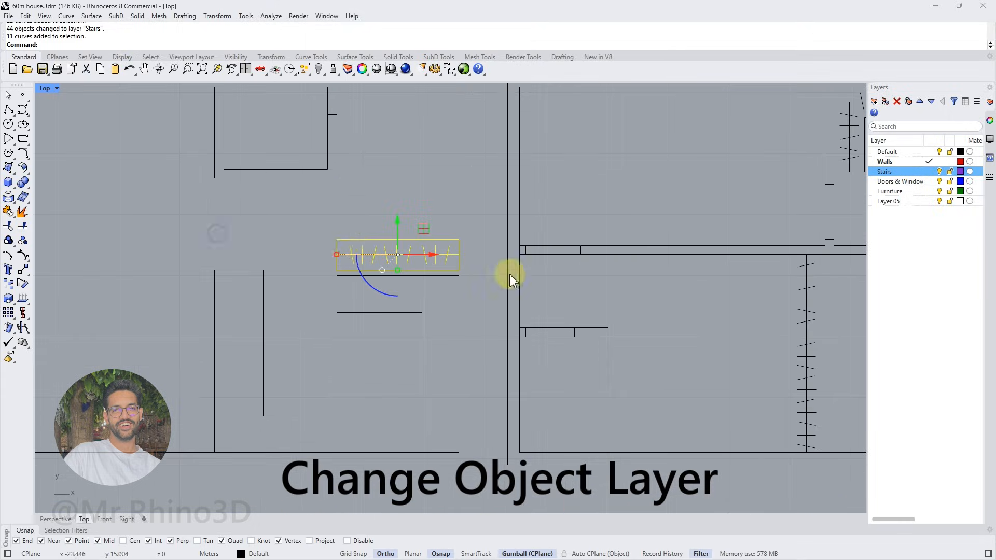
scroll(376, 239, up, 4)
click(426, 240)
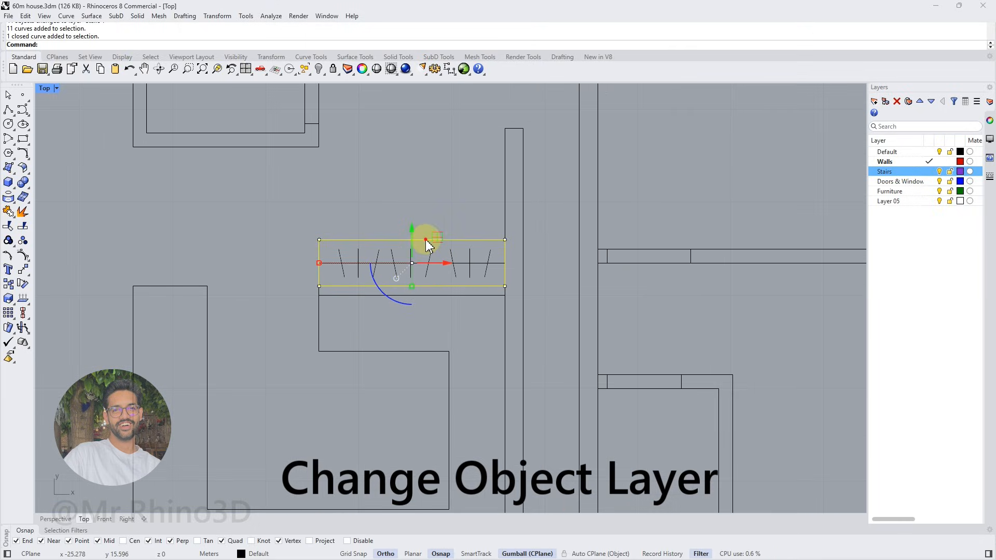
click(22, 215)
ctrl+click(340, 240)
key(Delete)
Select the wardrobe curves on both floors and move them straight down into the extracted wall plans
drag(496, 229, 333, 286)
scroll(361, 287, down, 6)
right_drag(690, 297, 394, 258)
scroll(429, 246, up, 4)
drag(426, 239, 369, 467)
scroll(394, 441, down, 6)
scroll(490, 244, up, 6)
shift+drag(532, 202, 399, 322)
scroll(408, 323, down, 9)
right_drag(415, 326, 587, 170)
scroll(514, 176, down, 2)
drag(482, 185, 482, 399)
Assign the moved wardrobe curves to the Furniture layer
right_click(890, 191)
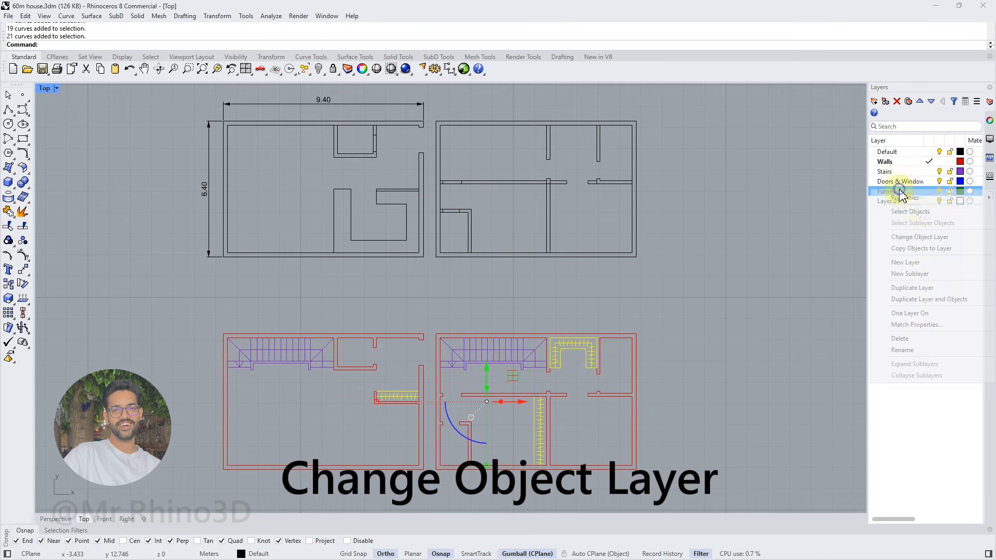
click(920, 237)
scroll(597, 306, up, 4)
scroll(584, 299, down, 2)
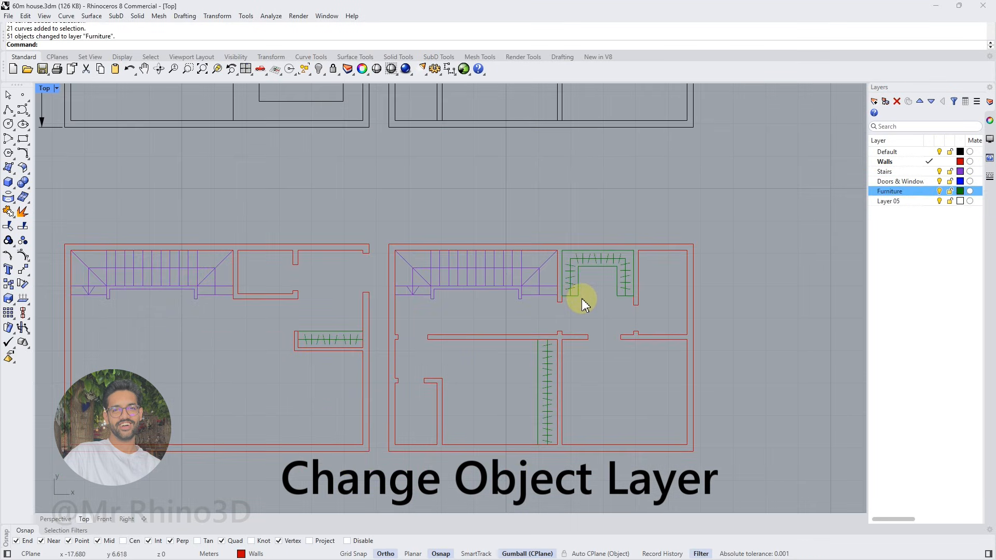
Explode the upper floor's U-shaped wardrobe outline and delete the edges that lie on the walls
click(610, 326)
click(592, 318)
scroll(574, 297, up, 4)
click(574, 296)
right_drag(615, 311, 422, 292)
click(22, 211)
ctrl+click(383, 277)
ctrl+click(460, 278)
key(Delete)
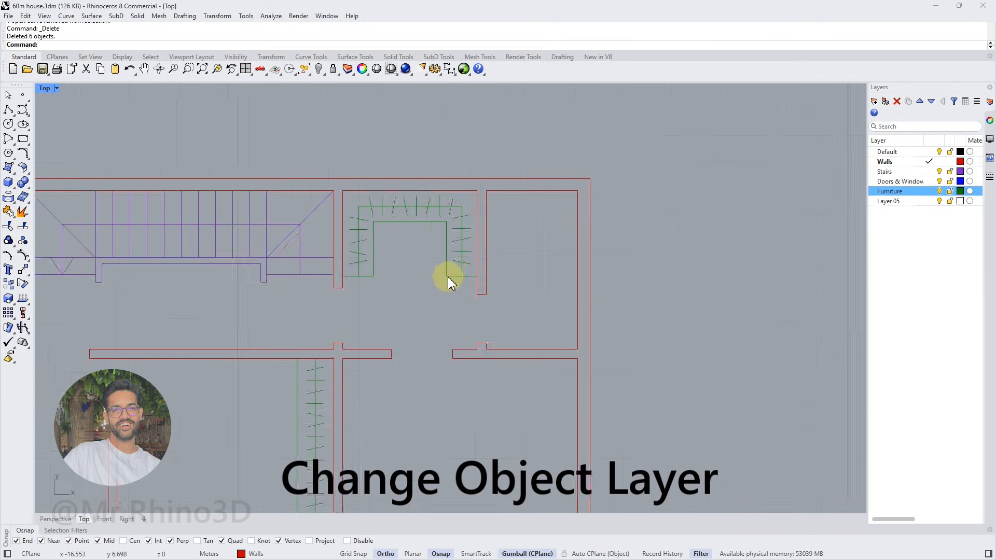
Move the kitchen counter outline 10 m down into the extracted ground floor plan
scroll(449, 275, down, 5)
click(356, 209)
click(382, 186)
text(-10)
key(Return)
right_drag(449, 332, 449, 240)
Explode the kitchen counter curves, delete the surplus segments and join the remaining ones into one open curve
scroll(373, 319, up, 6)
click(22, 212)
ctrl+drag(451, 313, 333, 398)
ctrl+drag(331, 289, 289, 319)
key(Delete)
drag(441, 319, 327, 408)
click(8, 212)
Rename Layer 05 as Cabinets and assign the kitchen counter curve to it
click(889, 202)
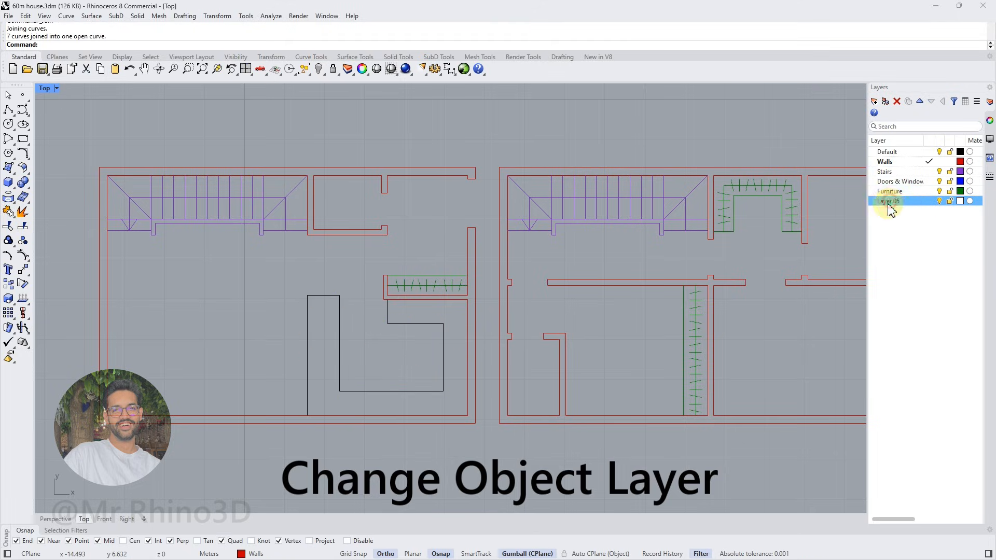
text(Cabinet)
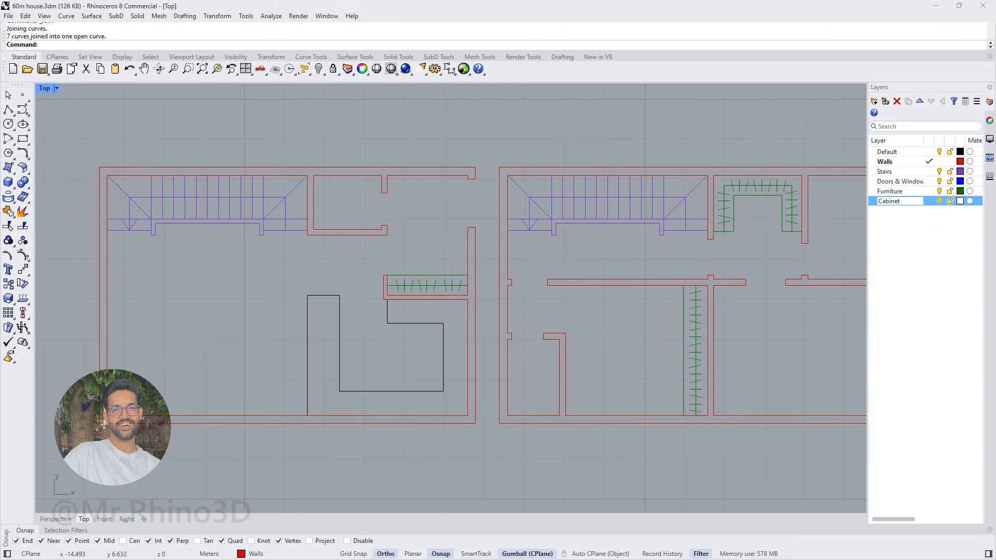
click(429, 324)
right_click(903, 201)
click(932, 237)
key(Escape)
scroll(389, 320, up, 2)
right_drag(413, 314, 451, 318)
scroll(428, 314, up, 4)
click(8, 109)
click(415, 294)
key(Escape)
Move the counter's short end edge to line up with the outer face of the wardrobe partition
click(426, 316)
drag(410, 357, 439, 285)
scroll(427, 297, up, 4)
key(m)
key(Return)
click(427, 294)
click(415, 294)
key(Escape)
Make Doors & Windows the current layer
scroll(398, 296, down, 14)
scroll(443, 286, down, 4)
right_drag(445, 287, 401, 372)
scroll(423, 352, up, 2)
right_drag(414, 322, 457, 333)
scroll(438, 305, up, 3)
ctrl+click(974, 192)
click(932, 181)
click(929, 181)
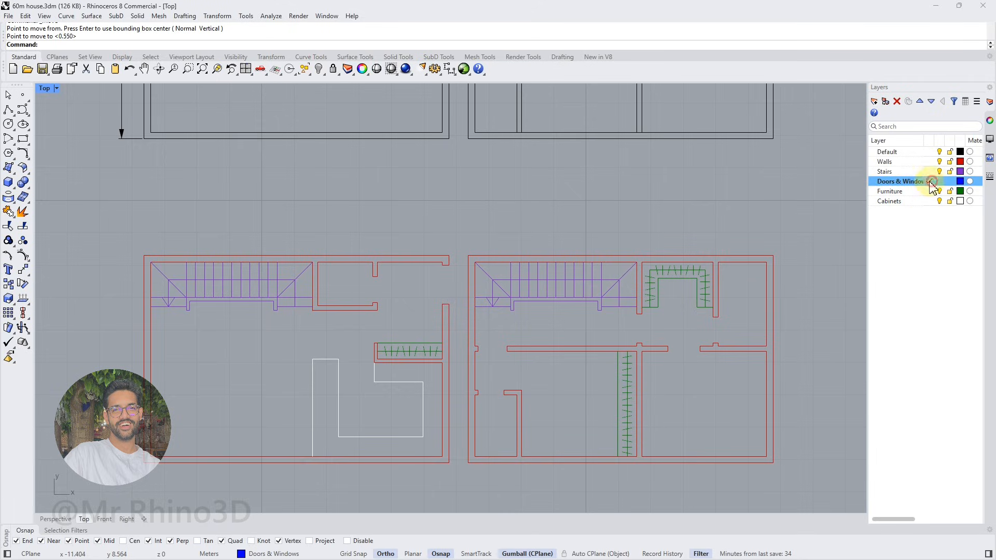
Draw a 1.2 m horizontal door leaf line inward from the outer corner of the ground floor entrance's upper jamb
click(7, 110)
scroll(438, 275, up, 4)
click(455, 264)
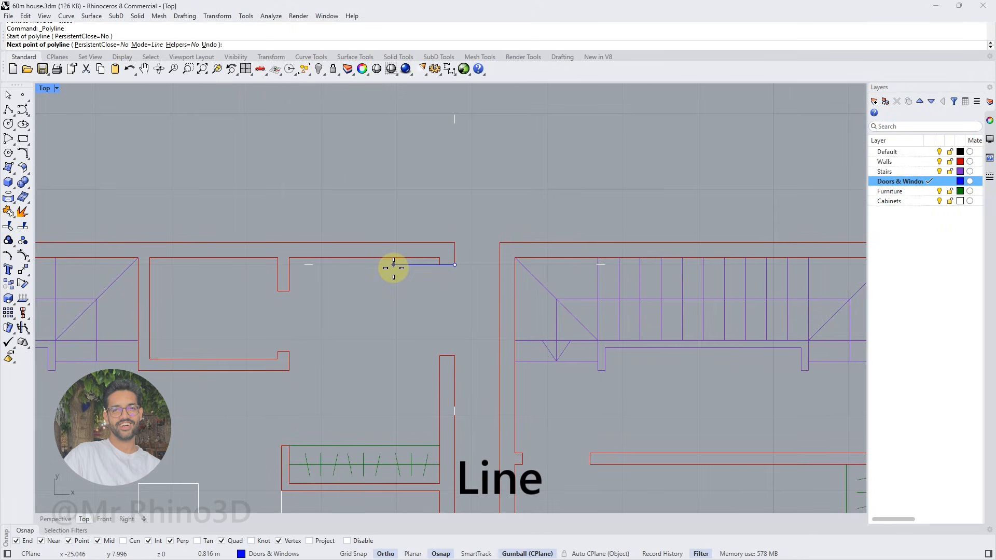
text(1)
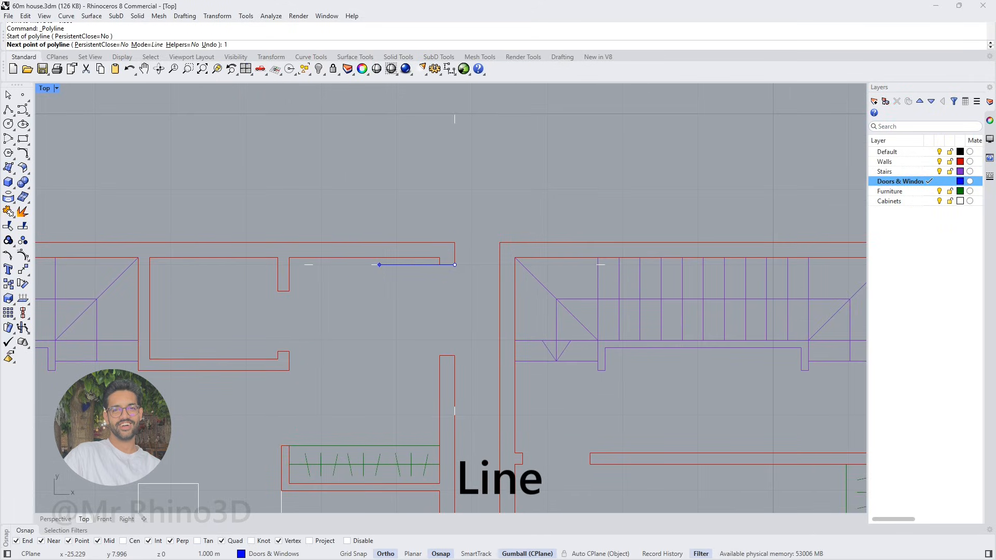
text(.2)
key(Return)
click(372, 268)
key(Return)
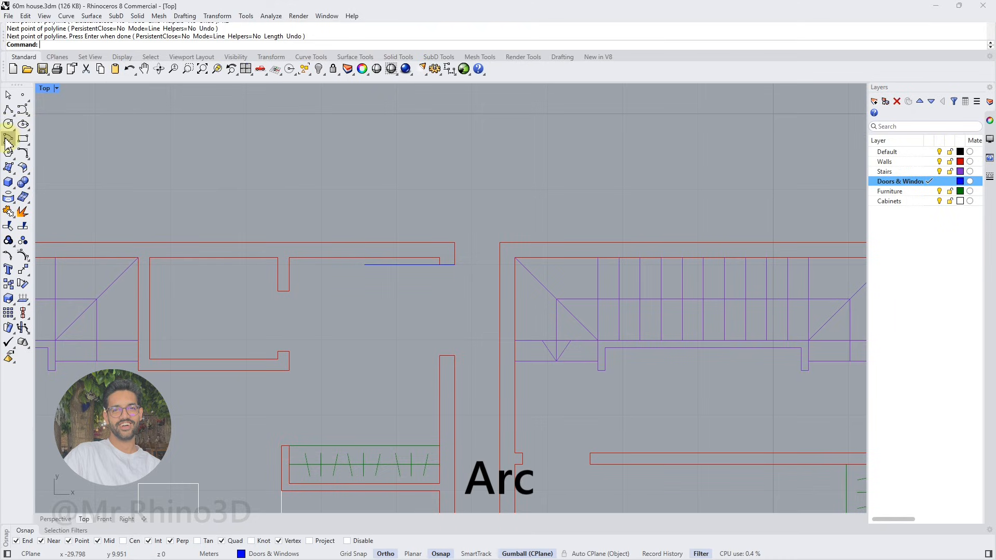
Draw the entrance door's 90-degree swing arc, centred on the leaf's jamb end, from the leaf tip to the lower jamb
click(24, 149)
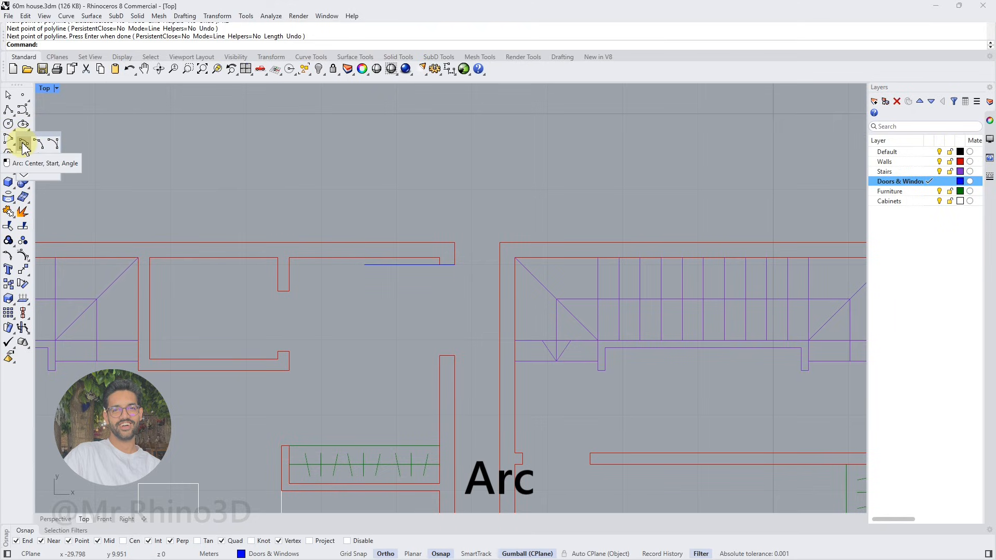
click(23, 145)
click(456, 265)
click(365, 265)
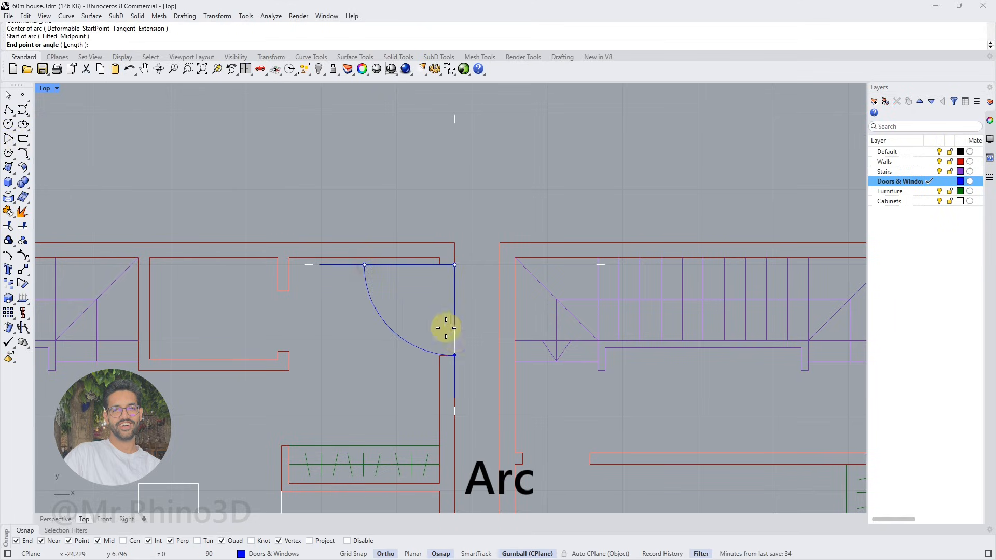
click(457, 358)
Join the entrance door's leaf line and swing arc into one curve
click(394, 331)
shift+click(395, 265)
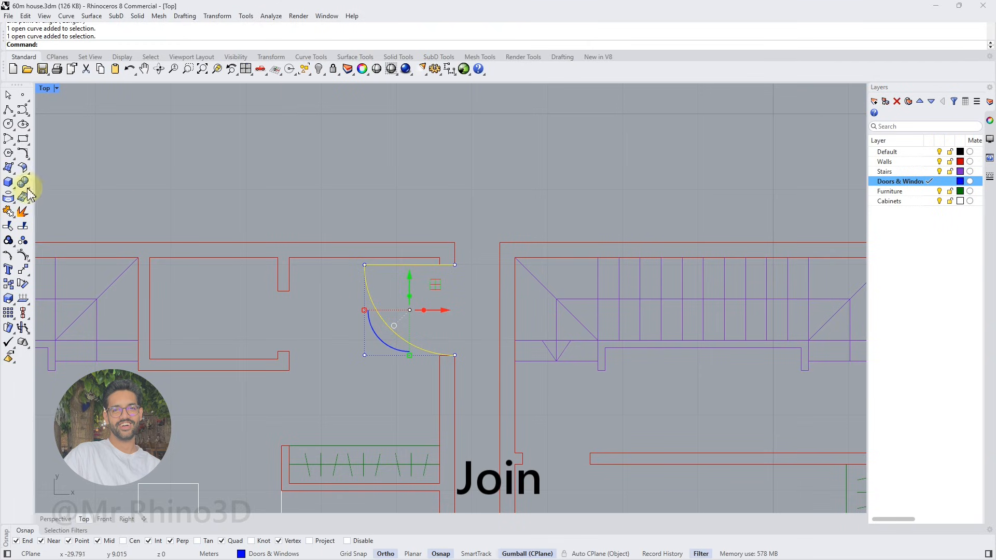
click(9, 211)
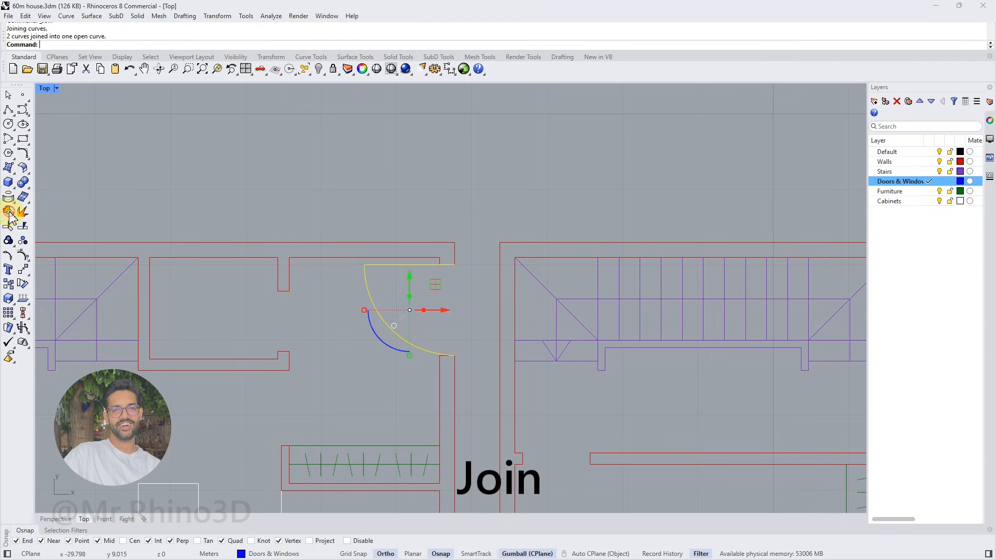
Copy the entrance door into the small ground-floor room's doorway beside the stairs using Orient 2 Points with Copy=Yes and Scale=3D
scroll(375, 311, down, 4)
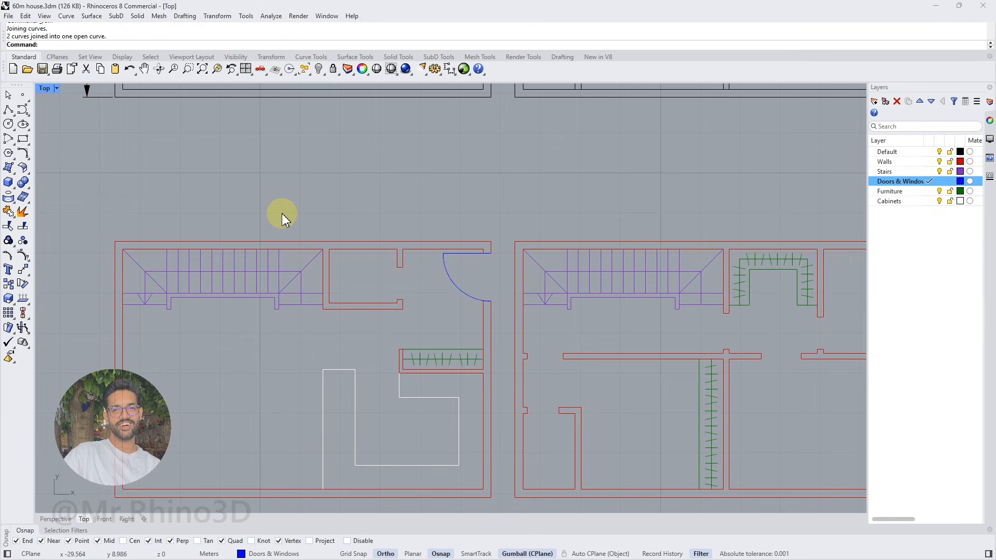
click(27, 283)
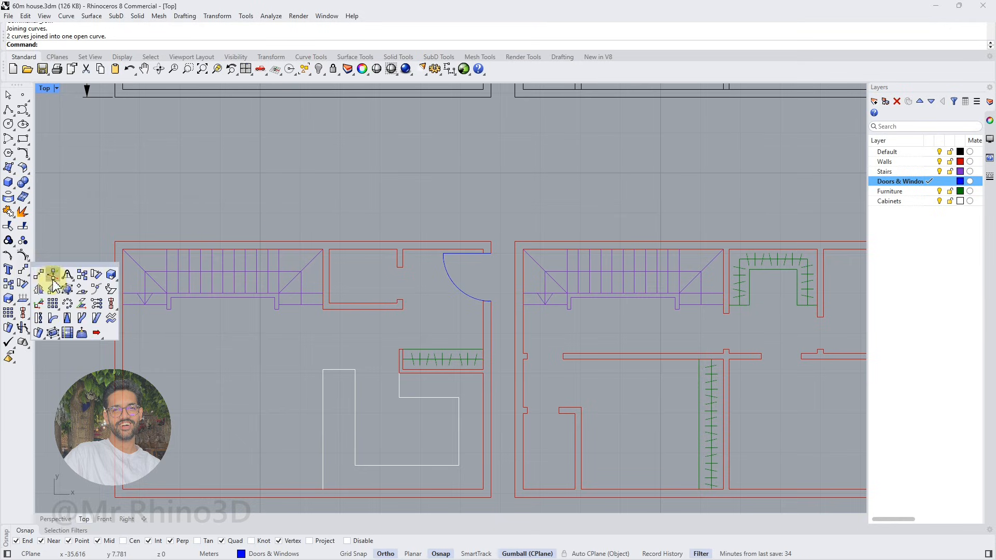
click(53, 287)
click(466, 292)
key(Return)
click(83, 44)
click(106, 45)
click(68, 45)
scroll(519, 254, up, 3)
click(514, 248)
click(513, 339)
click(347, 274)
click(350, 334)
Place scaled door copies in the first floor's two left-hand doorways, fitting each between its opening's jambs
scroll(376, 285, down, 4)
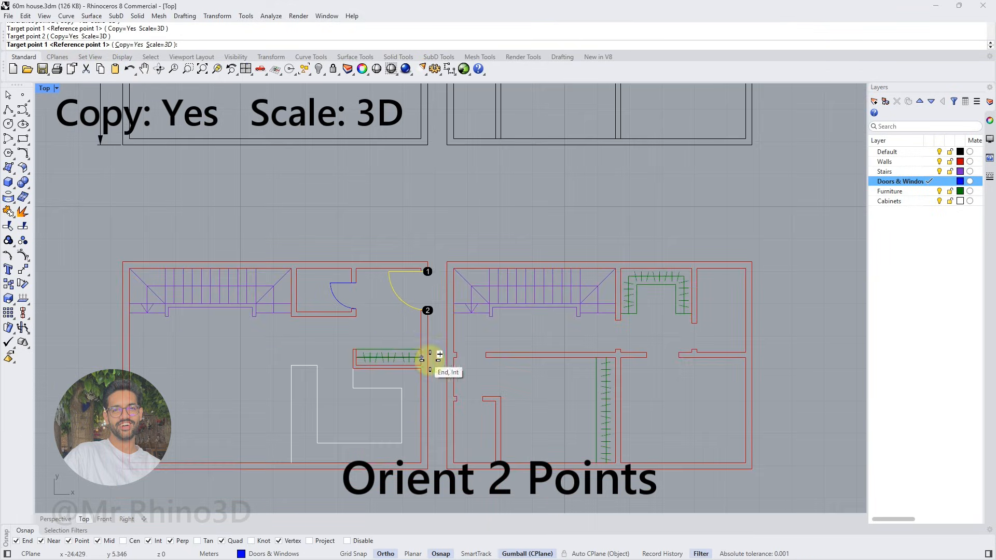
scroll(452, 312, up, 2)
click(453, 354)
click(487, 356)
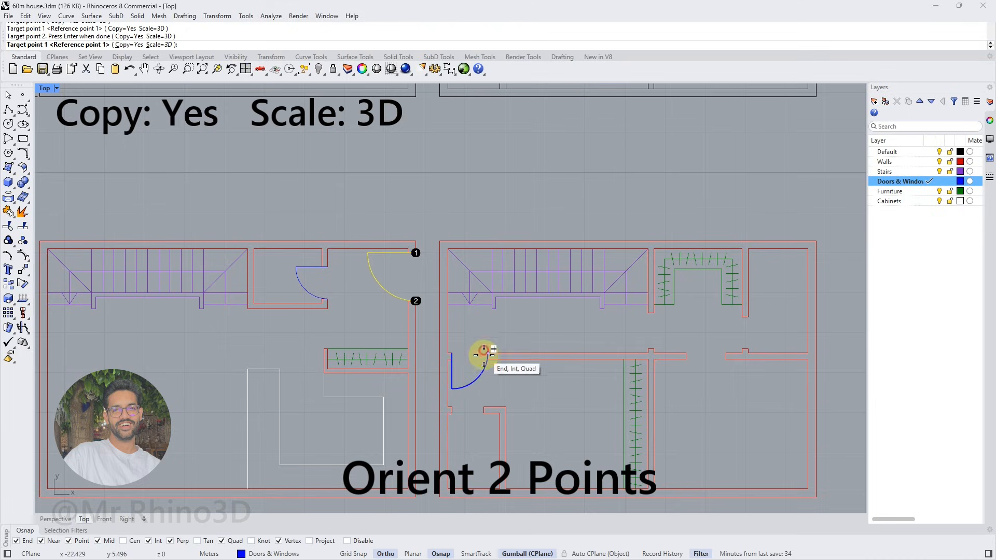
click(453, 409)
click(483, 409)
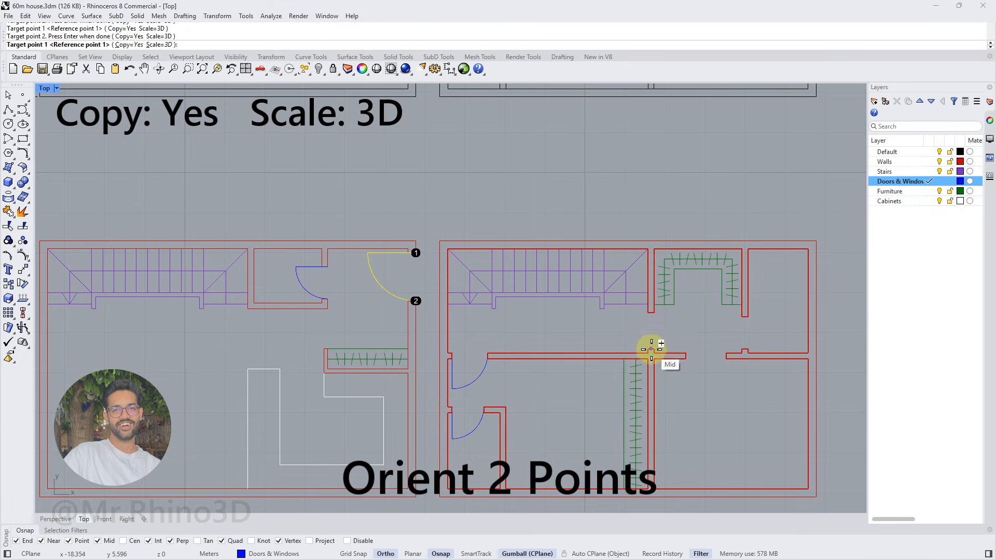
Place scaled door copies in the first floor's two doorways on either side of the U-shaped wardrobe area and finish orienting
click(649, 350)
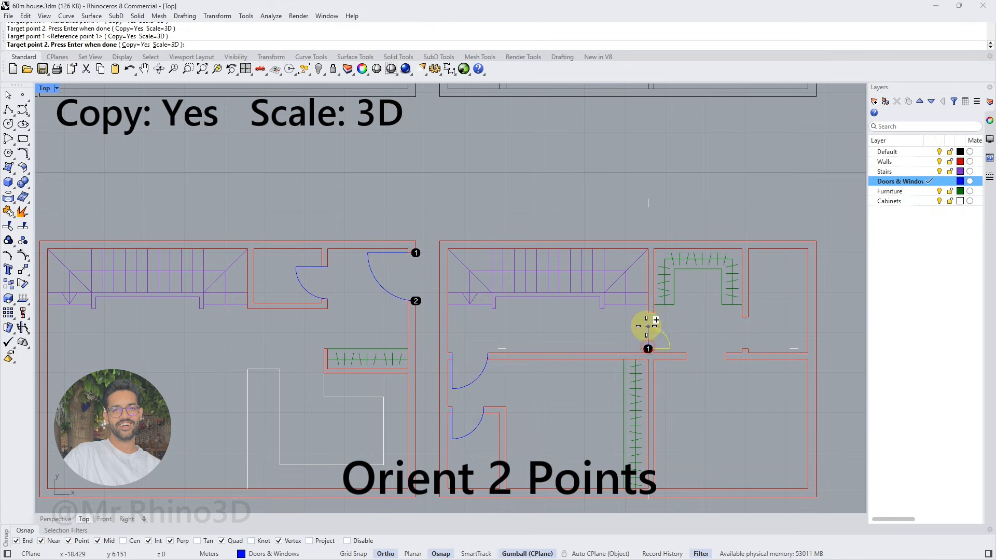
click(649, 314)
click(747, 348)
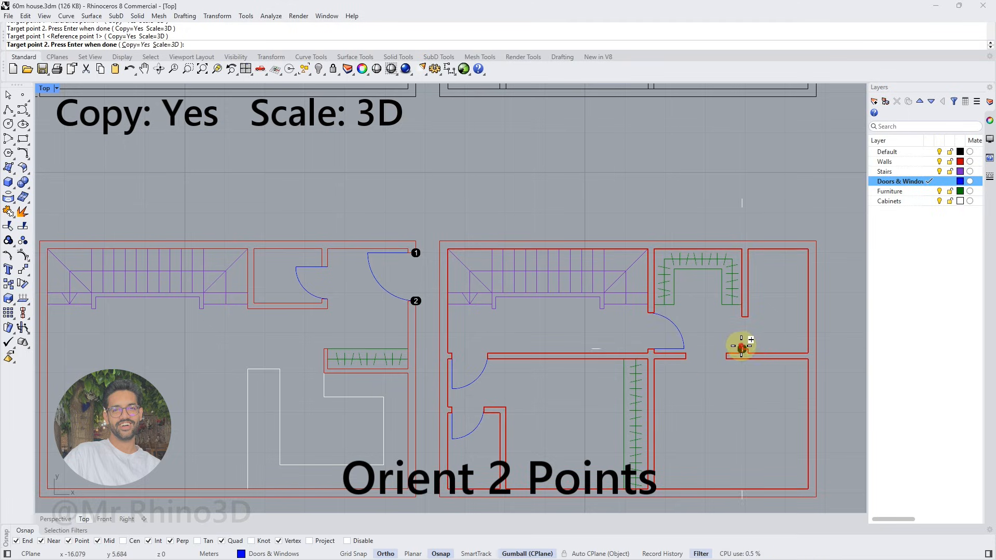
click(745, 317)
scroll(554, 361, down, 3)
right_drag(568, 384, 525, 357)
key(Return)
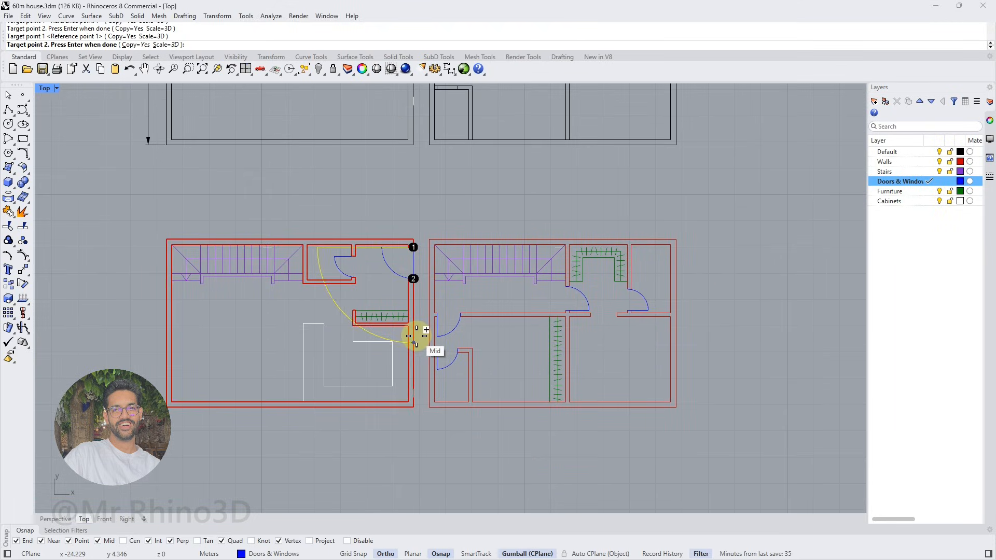
Mirror the small ground-floor room's door about the horizontal line through its doorway's midpoint
scroll(334, 261, up, 3)
click(332, 264)
scroll(335, 264, up, 4)
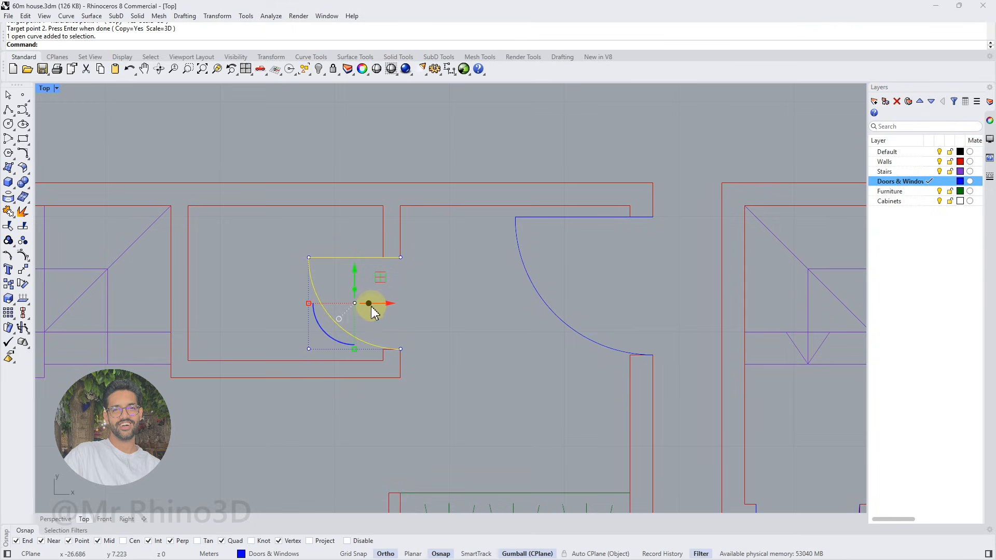
text(irror)
key(Return)
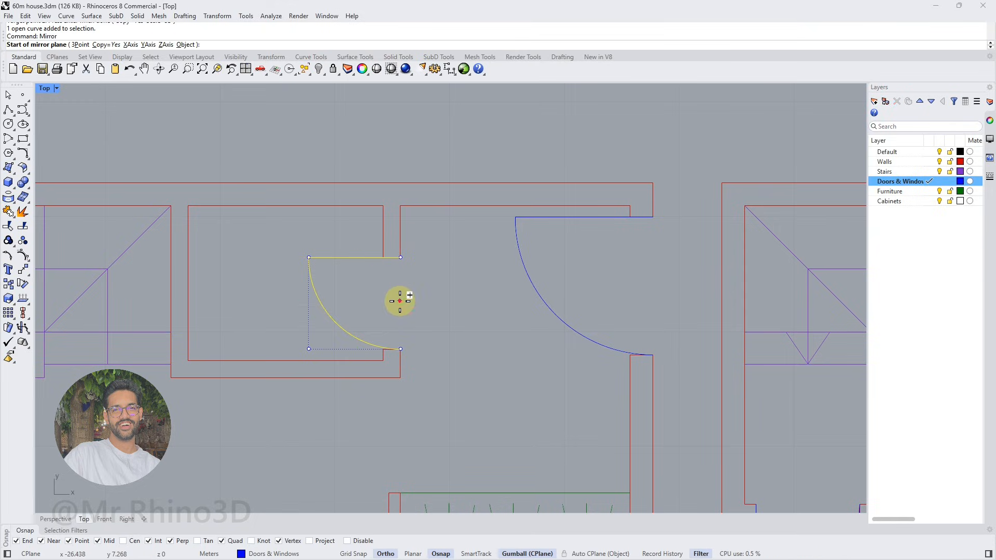
click(399, 301)
click(369, 303)
Move the mirrored ground-floor door from its hinge end so it sits correctly at the doorway's lower jamb
scroll(398, 335, up, 4)
text(m)
key(Return)
click(400, 351)
click(399, 358)
scroll(394, 300, down, 2)
click(429, 299)
Make Walls the current layer and fill the wall outlines of both floor plans with a Solid hatch
scroll(415, 299, down, 14)
scroll(416, 299, down, 2)
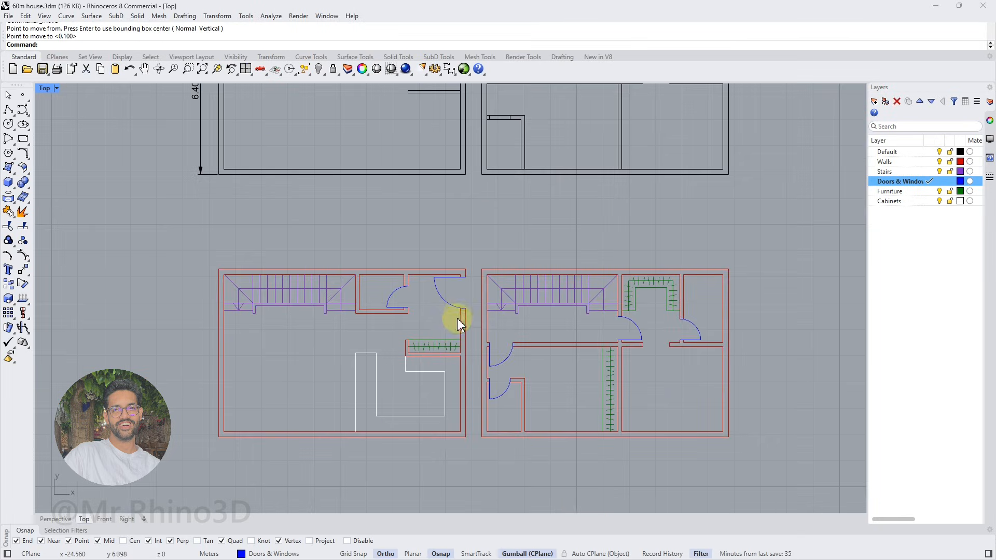
right_drag(466, 300, 441, 322)
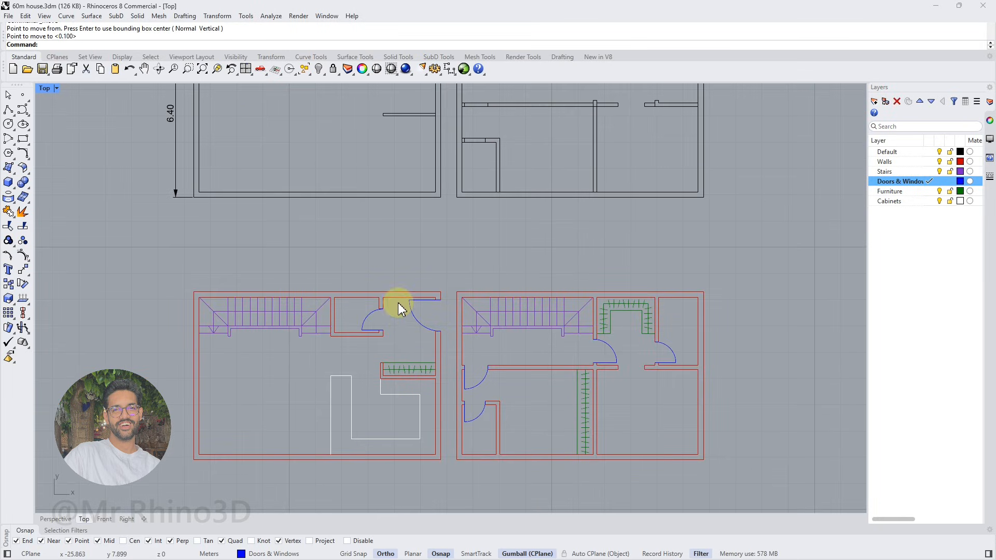
scroll(402, 310, down, 4)
right_drag(452, 264, 462, 304)
scroll(429, 422, up, 6)
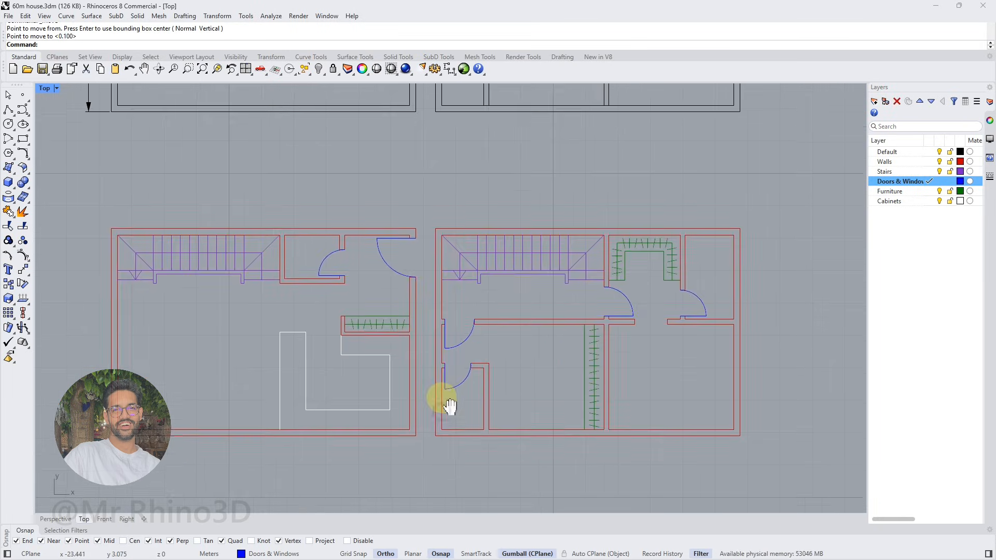
click(404, 428)
shift+click(471, 430)
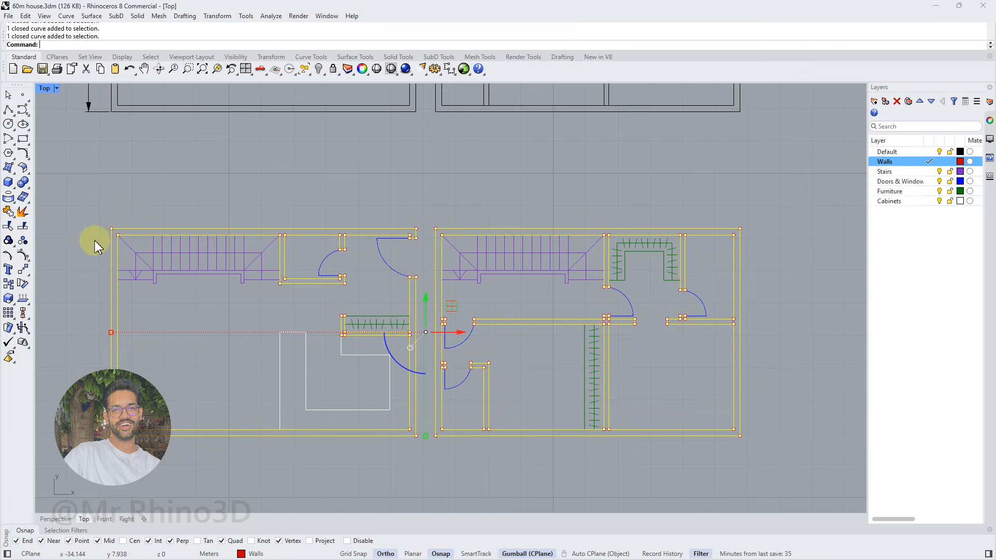
text(atch)
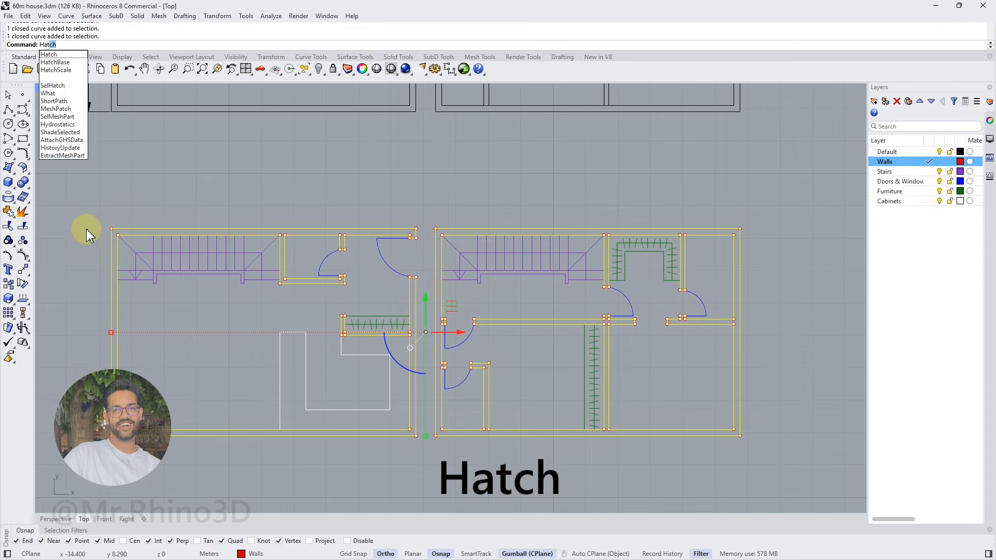
key(Return)
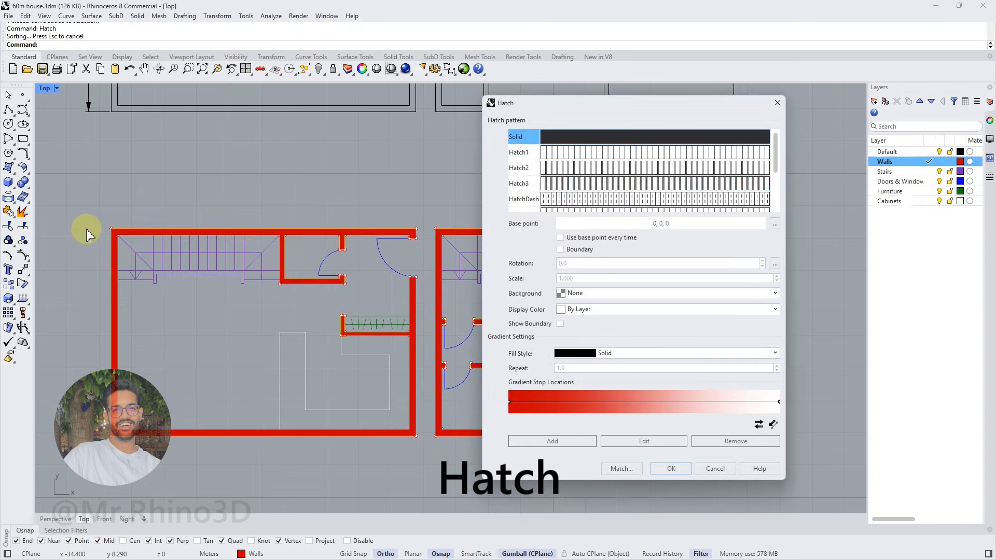
click(675, 469)
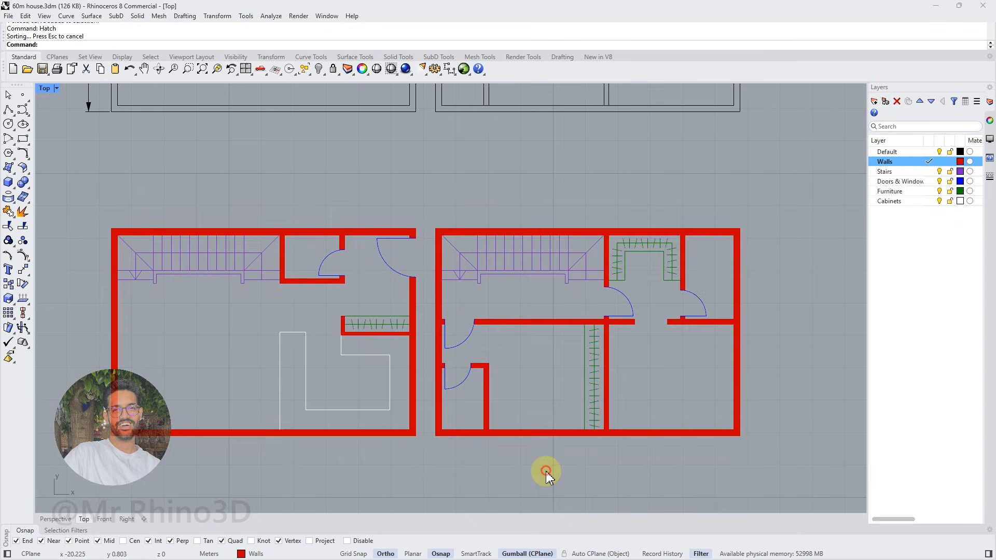
Set the Walls layer's colour to black
click(960, 162)
drag(682, 287, 682, 298)
click(768, 383)
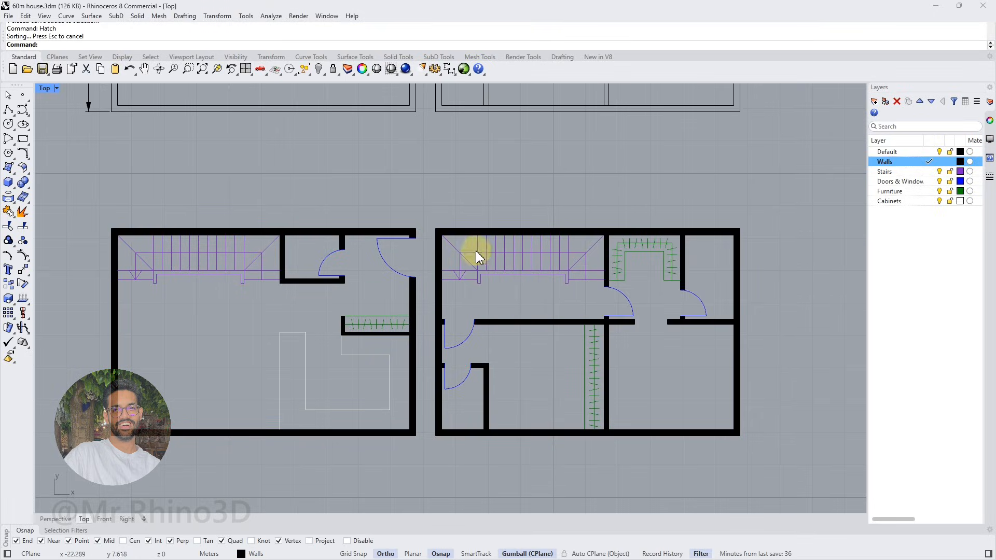
Change the hatch pattern of both floors' wall fills to Grid60
scroll(430, 251, up, 2)
right_drag(464, 287, 457, 272)
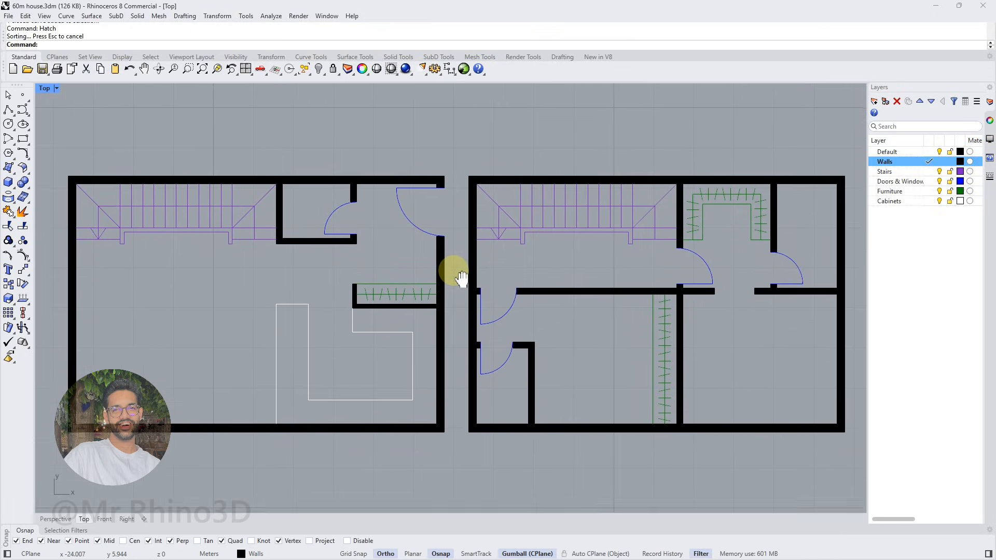
click(476, 317)
click(510, 349)
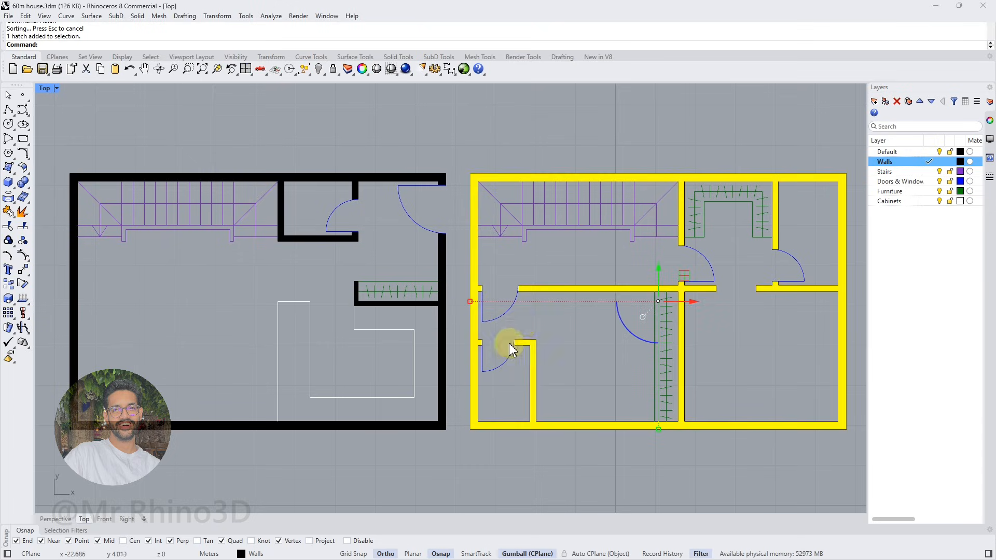
click(442, 309)
scroll(444, 308, down, 2)
click(990, 139)
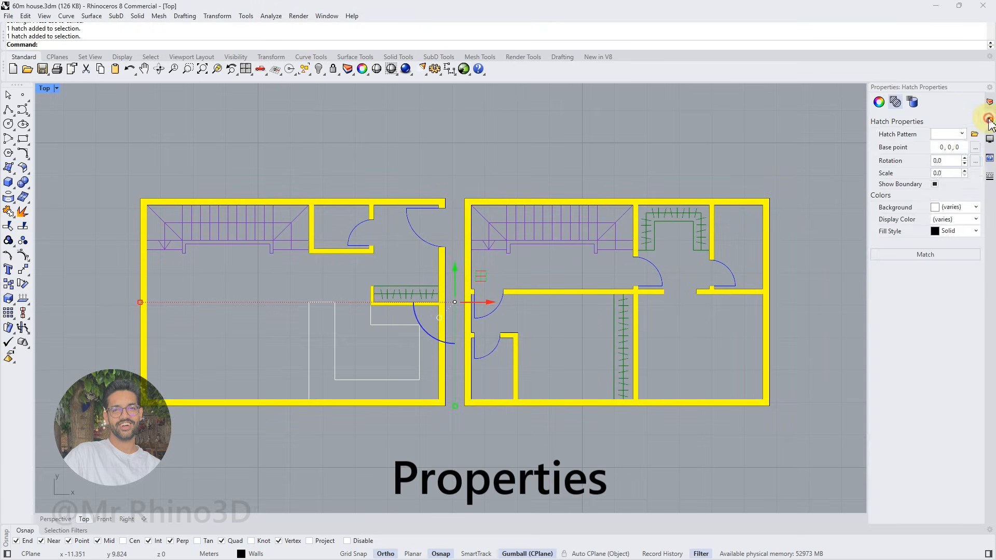
click(963, 136)
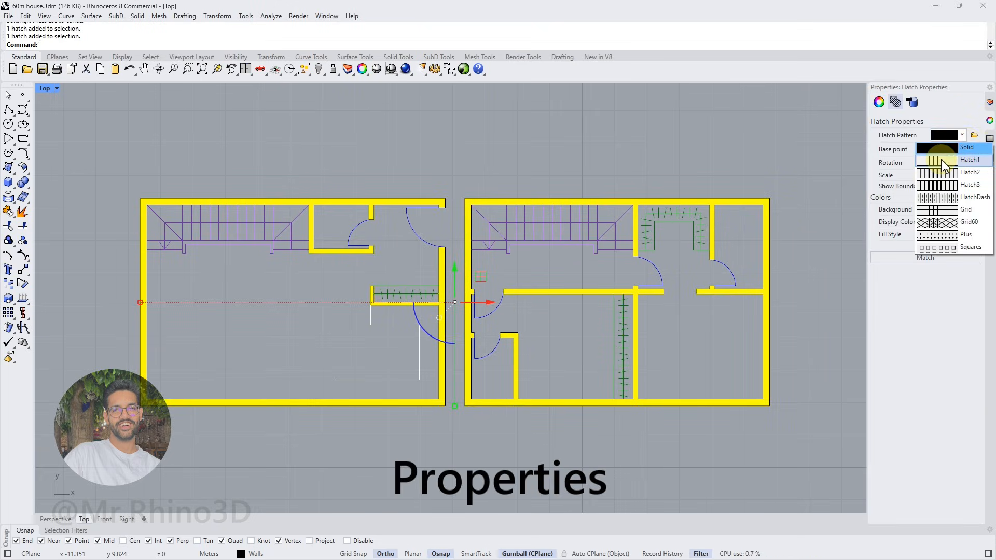
click(952, 222)
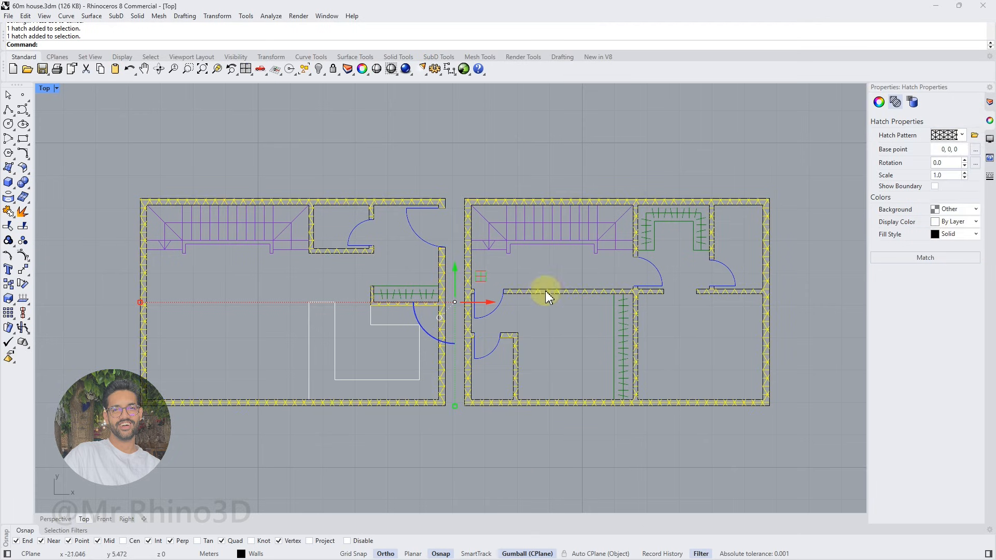
click(572, 438)
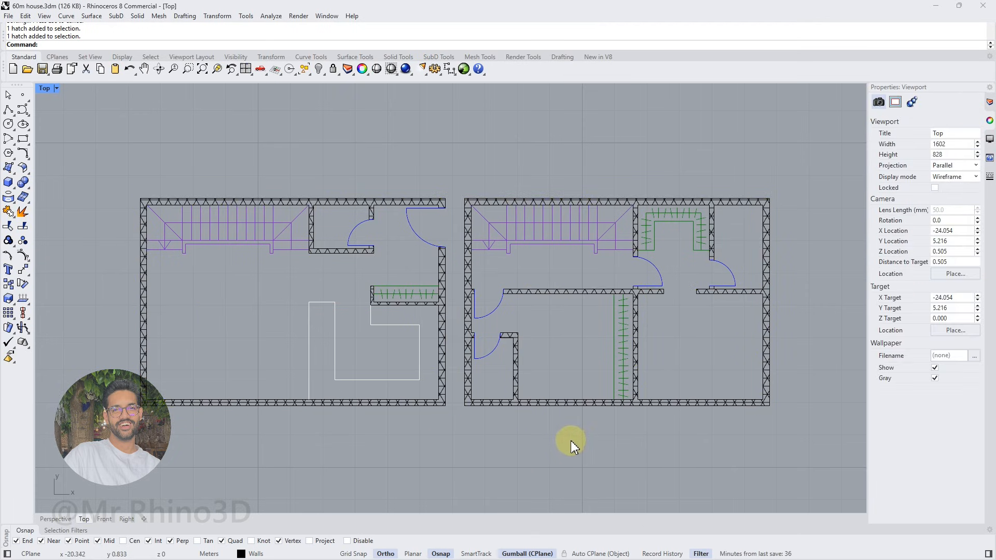
Set both floors' wall hatches back to the Solid pattern
scroll(768, 300, up, 2)
click(768, 299)
shift+click(367, 311)
click(963, 136)
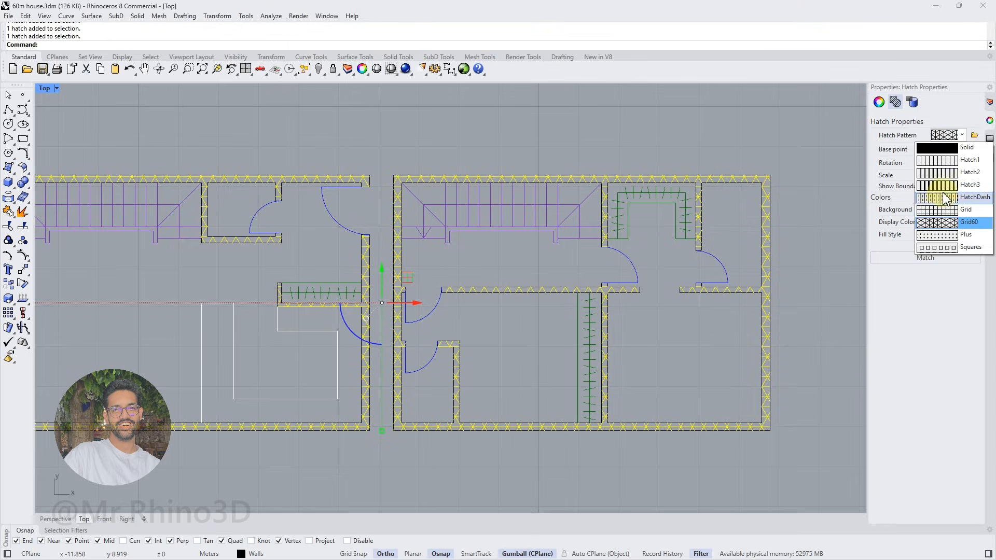
click(942, 149)
click(830, 166)
Select the first floor's wall curves in the Perspective view
scroll(556, 222, down, 3)
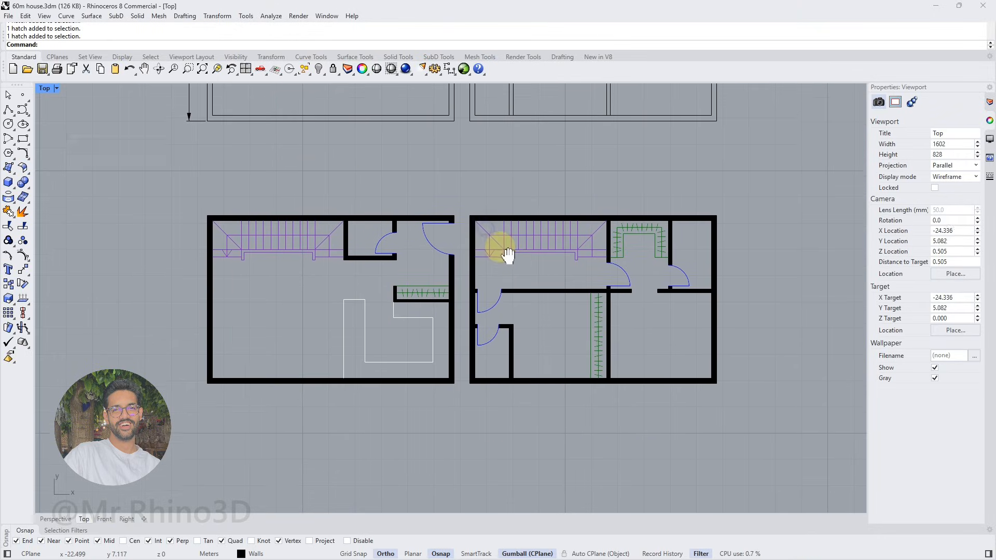
scroll(446, 254, up, 2)
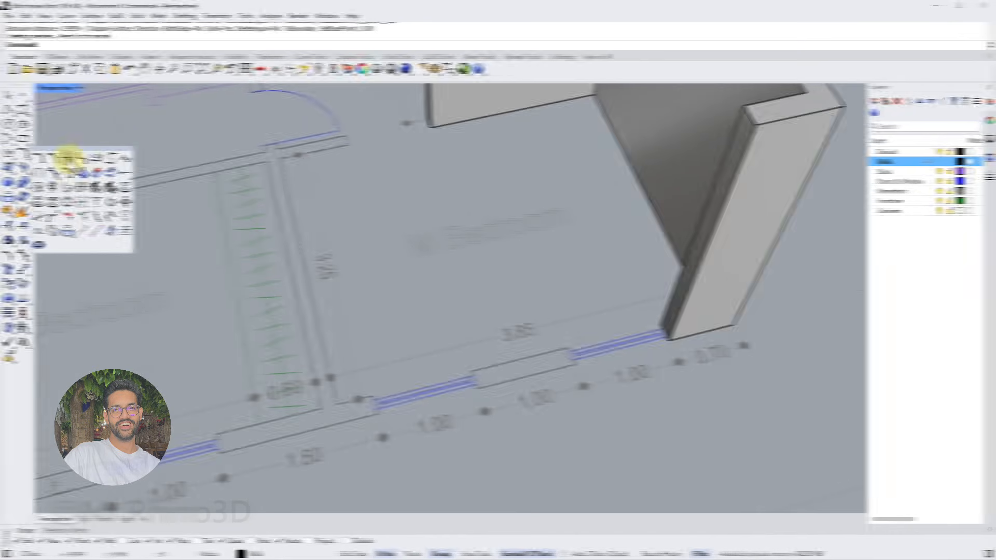
click(456, 337)
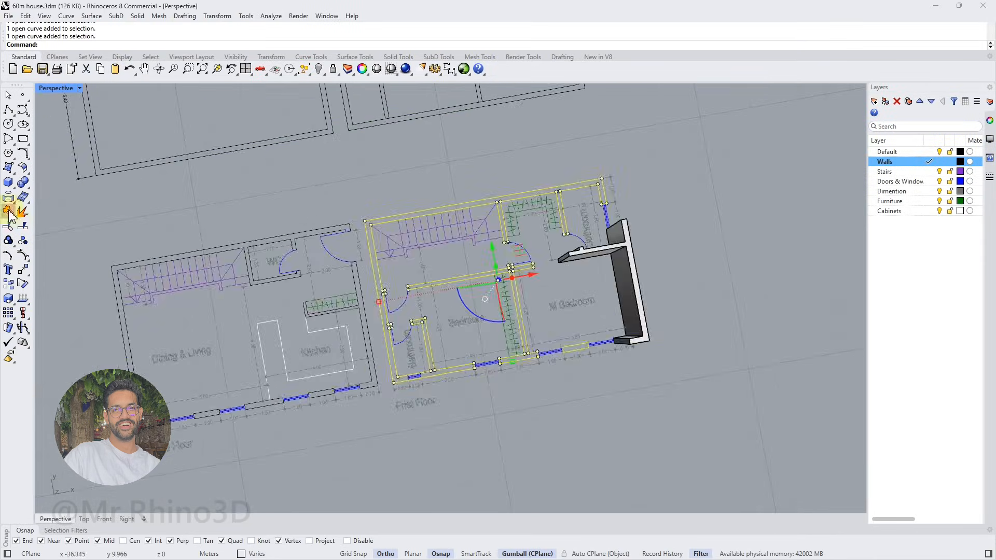